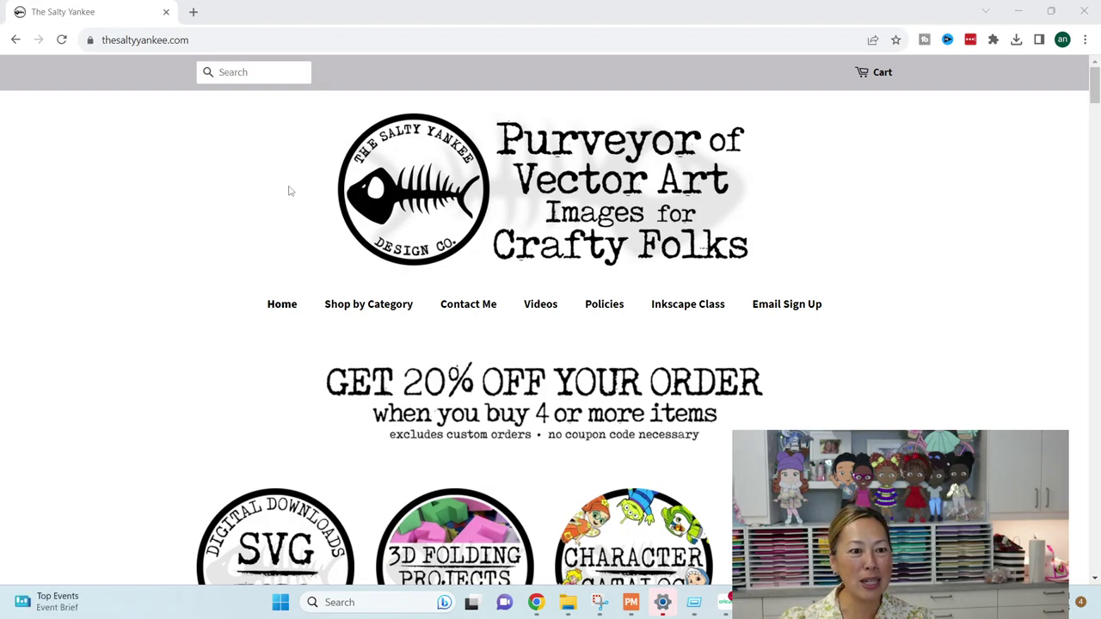
Step: Go to design.cricut.com in Chrome and launch the Design Space desktop app
{"action": "left_click", "coordinate": [295, 41]}
{"action": "type", "text": "des"}
{"action": "key", "text": "Return"}
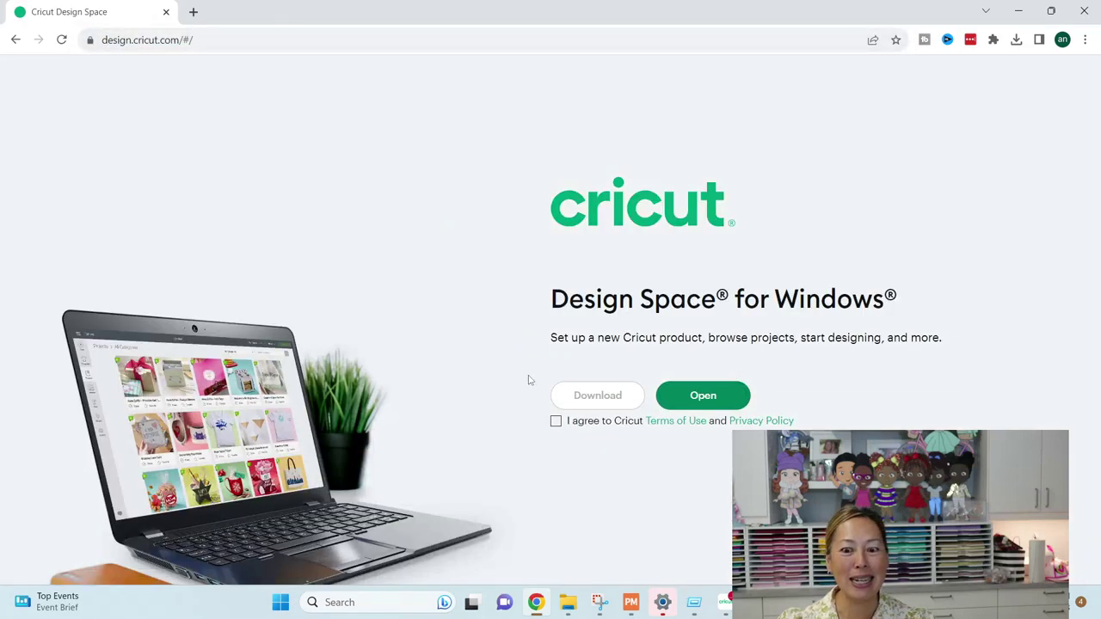
{"action": "left_click", "coordinate": [714, 405]}
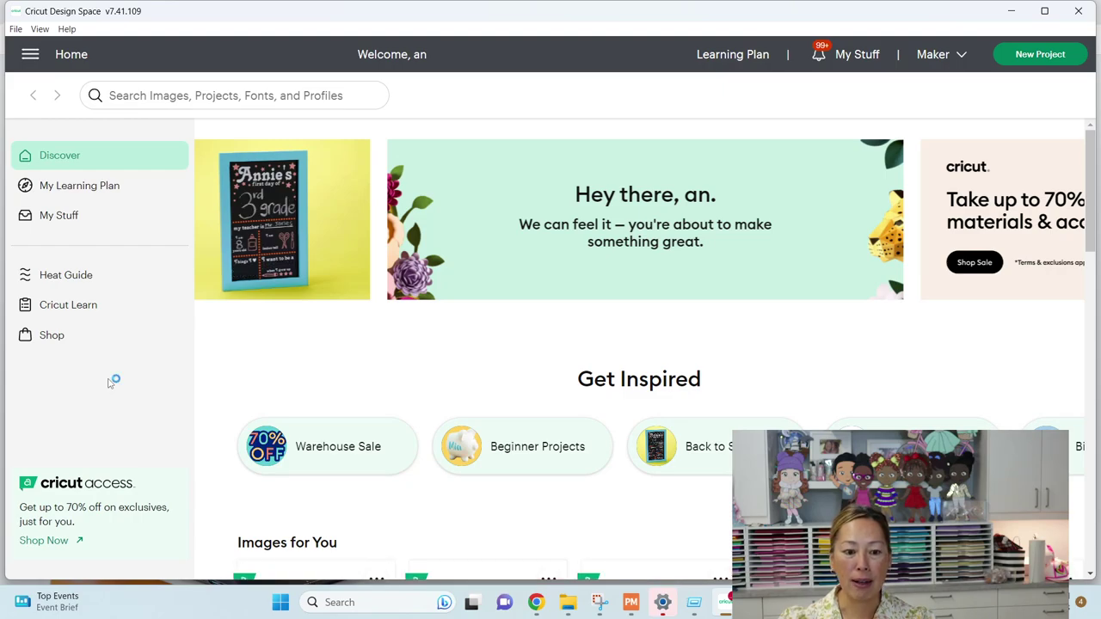
Step: Start a new blank project and upload SaltyYankee_DressVG_Hair from Downloads
{"action": "left_click", "coordinate": [1048, 54]}
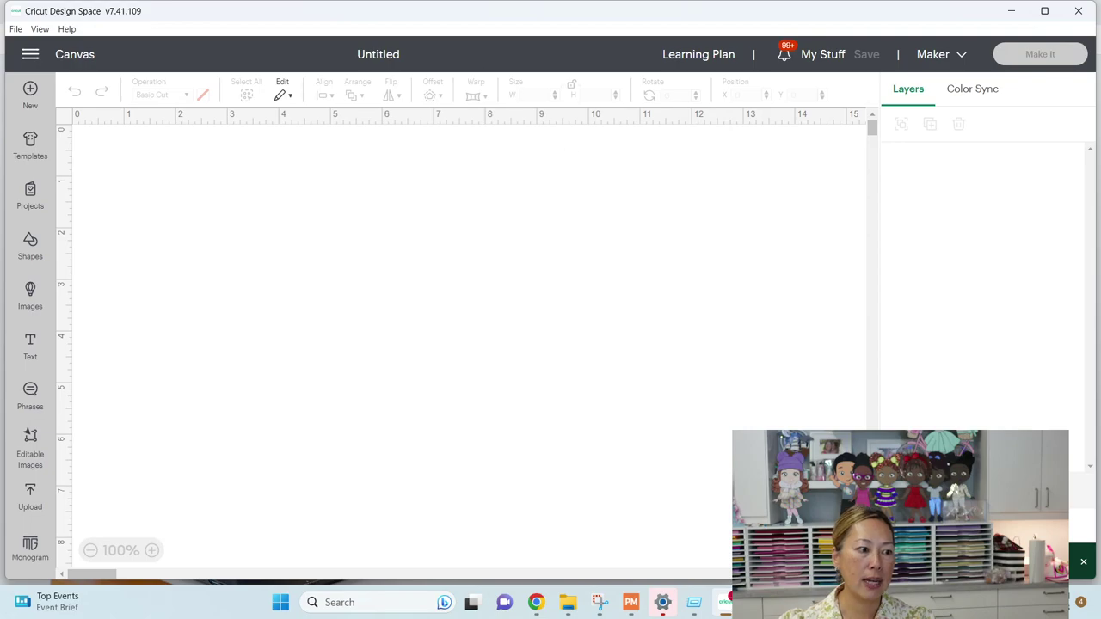
{"action": "left_click", "coordinate": [30, 499]}
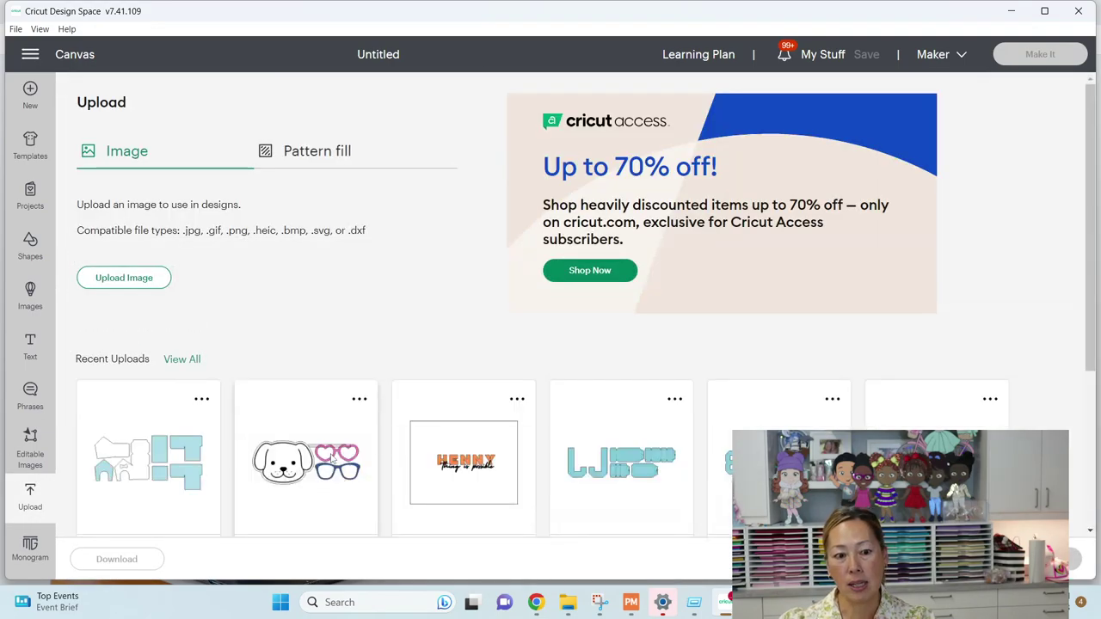
{"action": "left_click", "coordinate": [148, 279]}
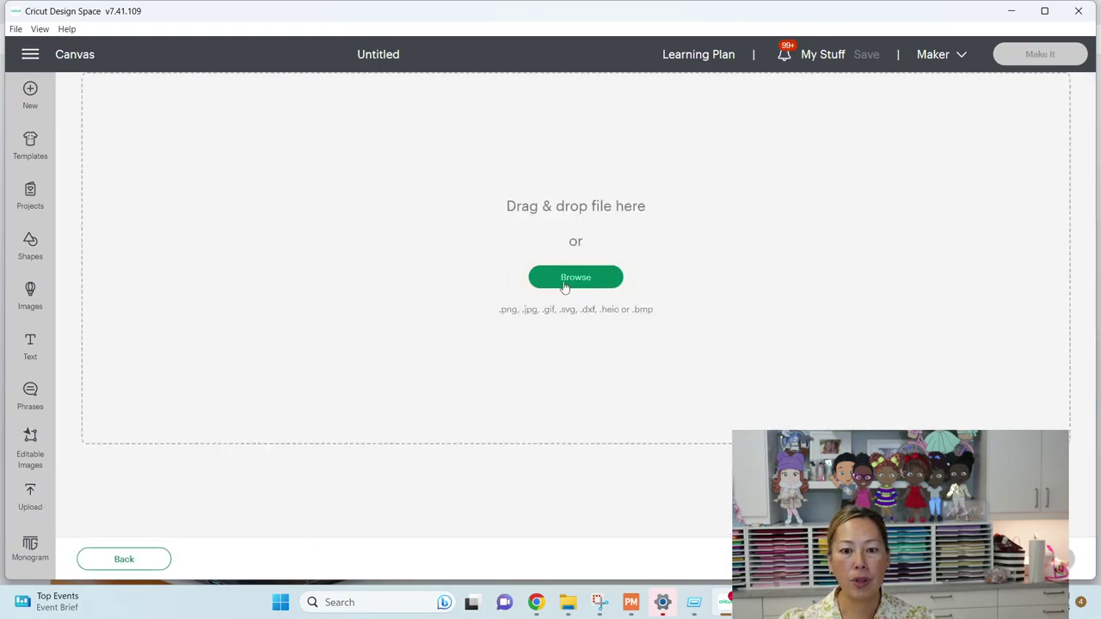
{"action": "left_click", "coordinate": [286, 357]}
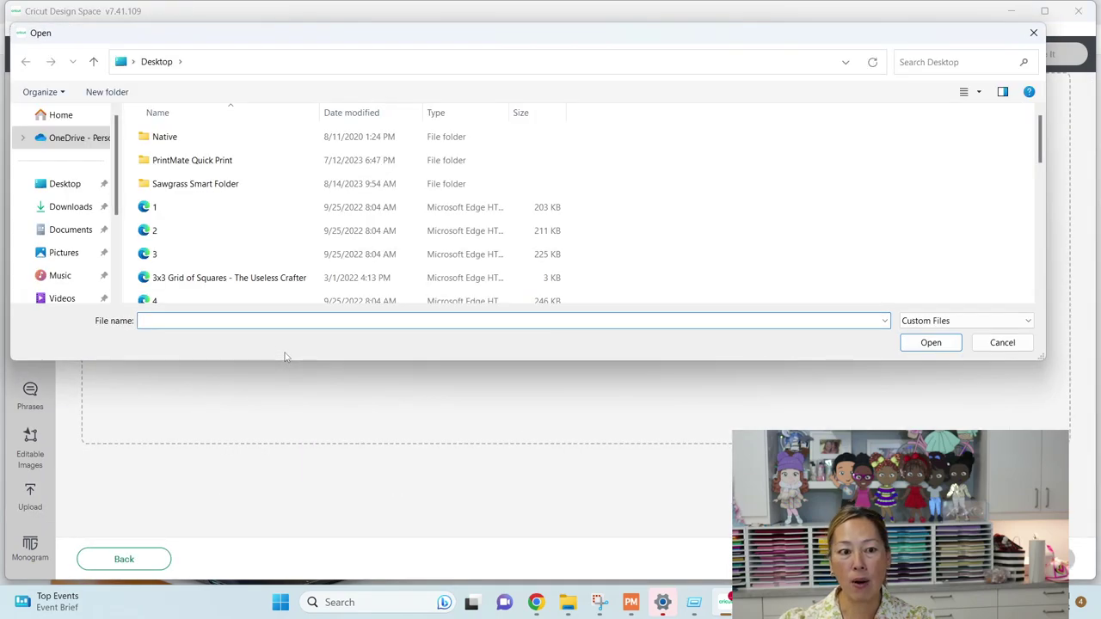
{"action": "left_click", "coordinate": [62, 208]}
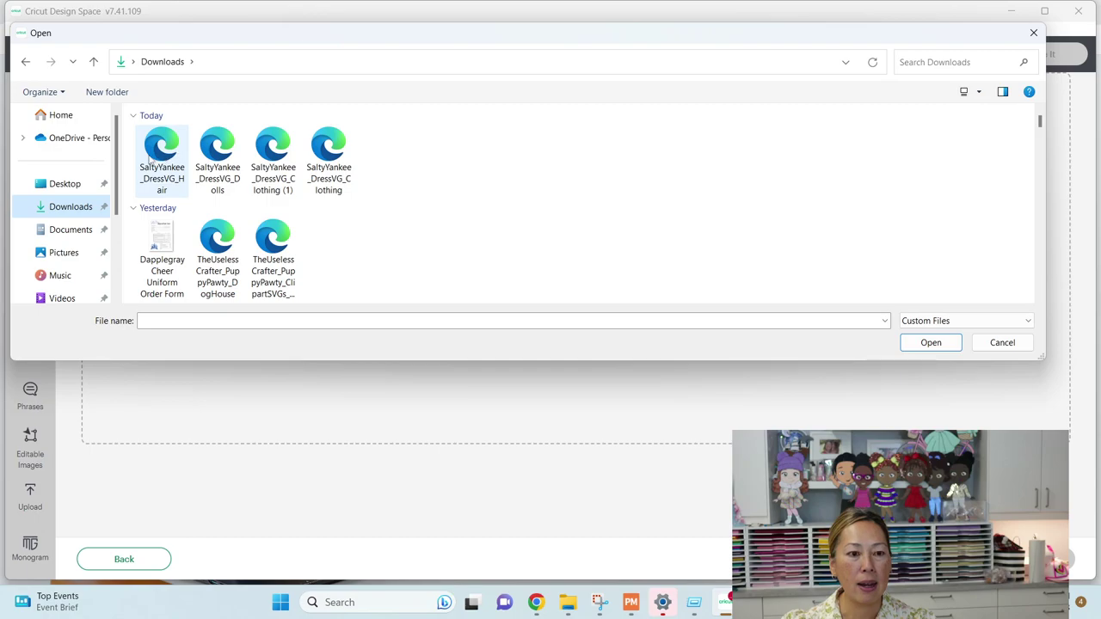
{"action": "left_click", "coordinate": [149, 159]}
{"action": "double_click", "coordinate": [150, 160]}
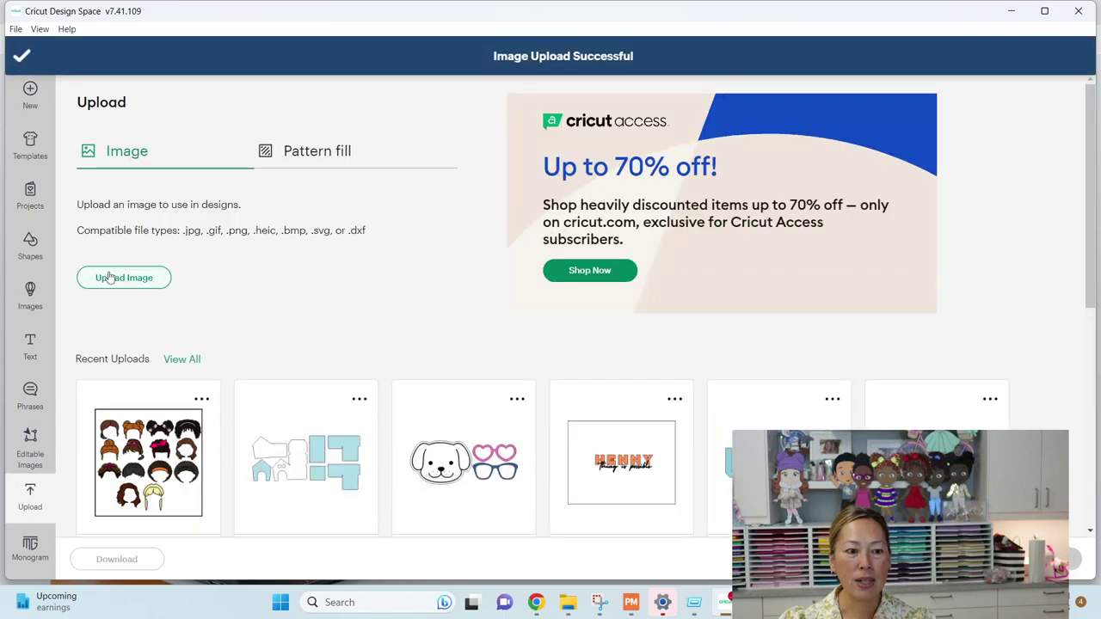
Step: Upload the doll bodies sheet from Downloads
{"action": "left_click", "coordinate": [110, 278]}
{"action": "left_click", "coordinate": [576, 277]}
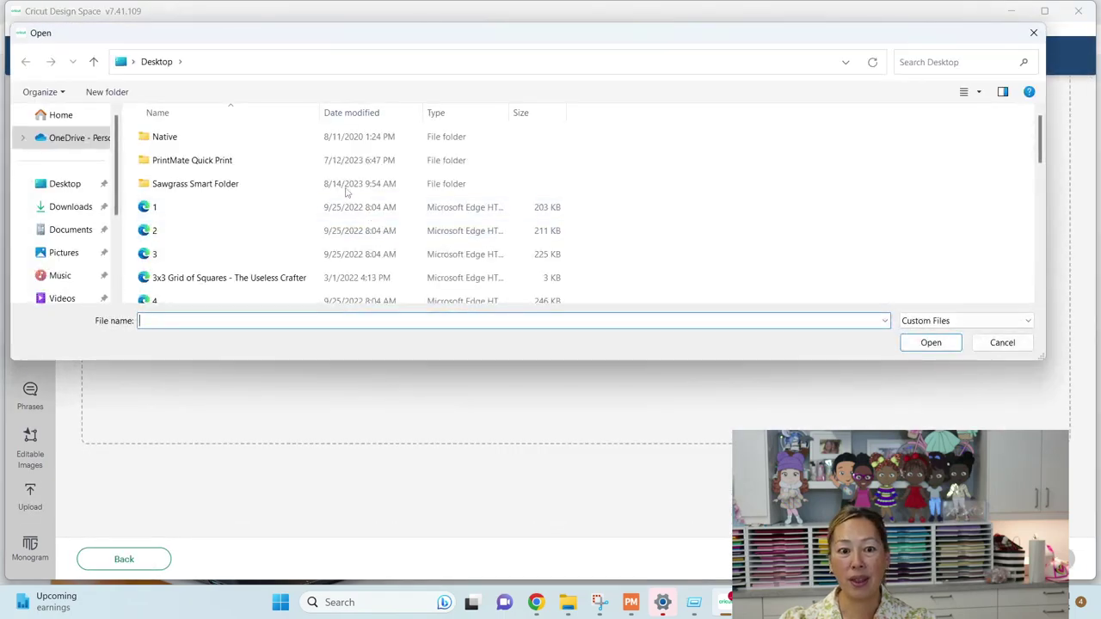
{"action": "left_click", "coordinate": [72, 206]}
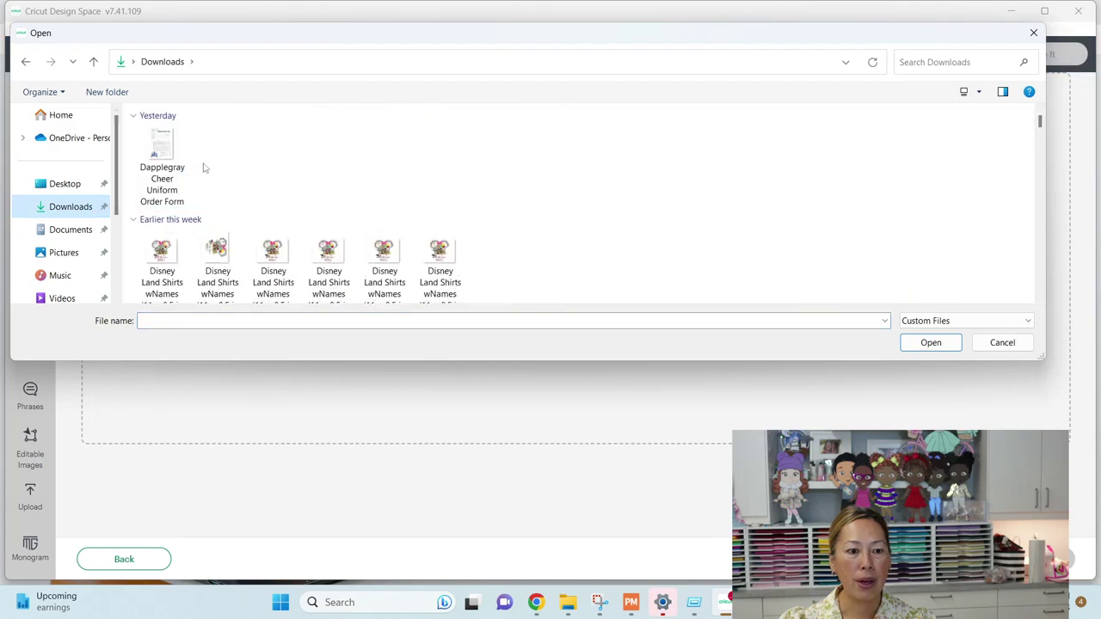
{"action": "double_click", "coordinate": [216, 155]}
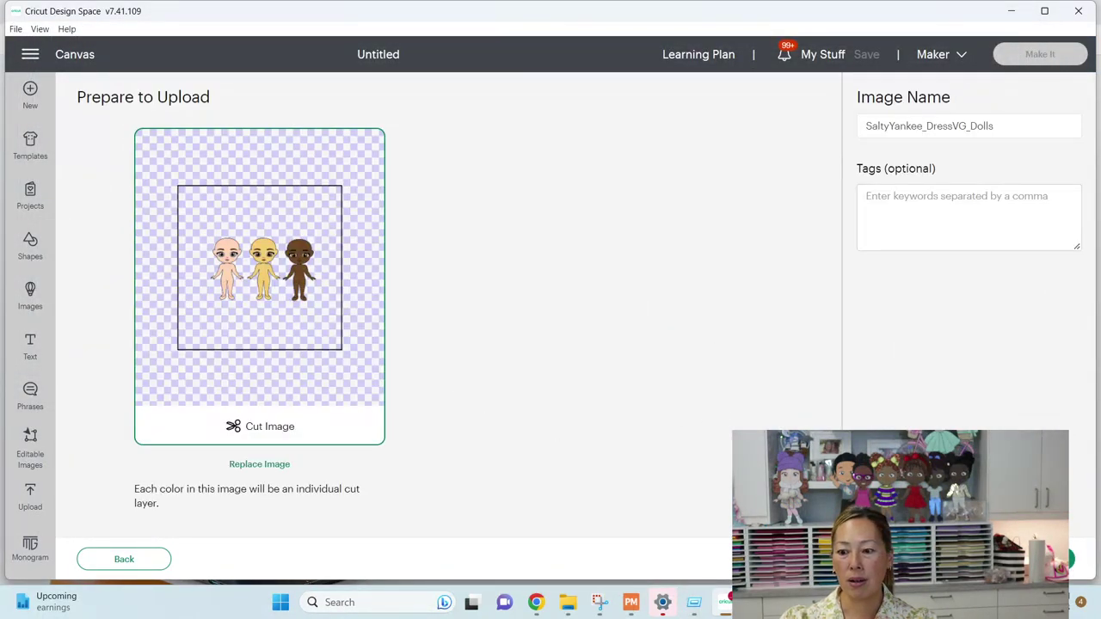
{"action": "left_click", "coordinate": [1072, 559]}
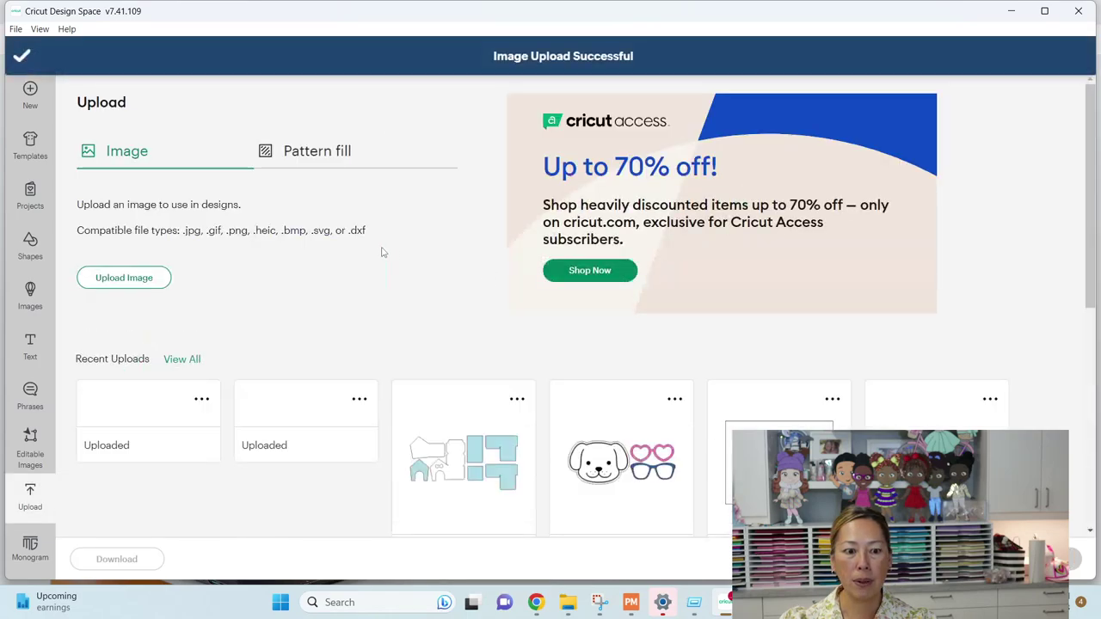
Step: Upload the clothing sheet from Downloads
{"action": "left_click", "coordinate": [158, 278]}
{"action": "left_click", "coordinate": [562, 277]}
{"action": "left_click", "coordinate": [68, 206]}
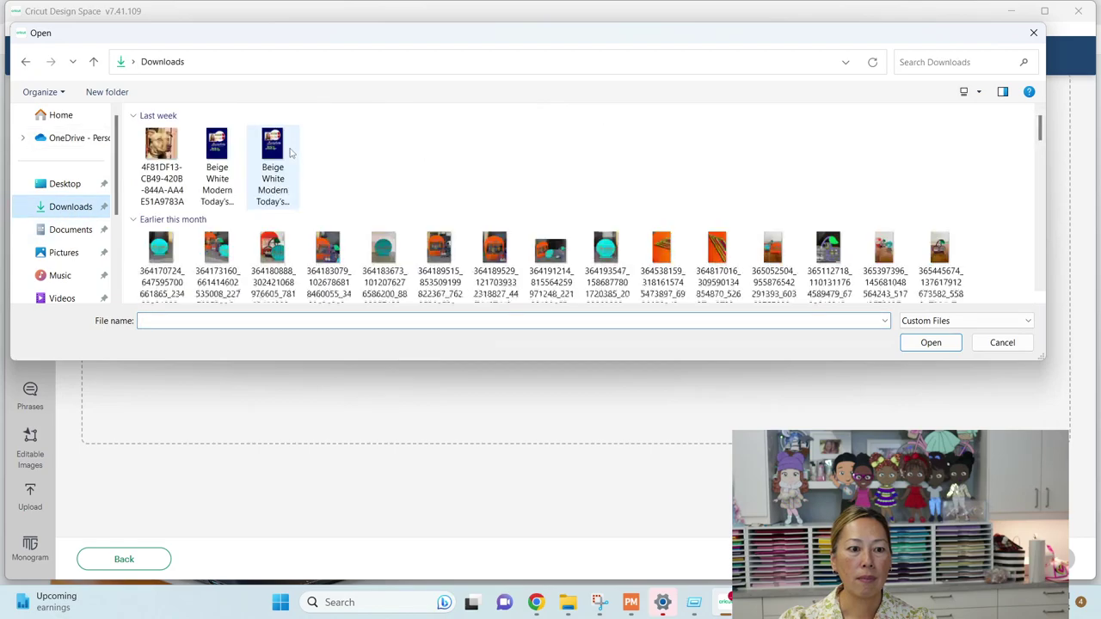
{"action": "left_click", "coordinate": [280, 145]}
{"action": "double_click", "coordinate": [279, 145]}
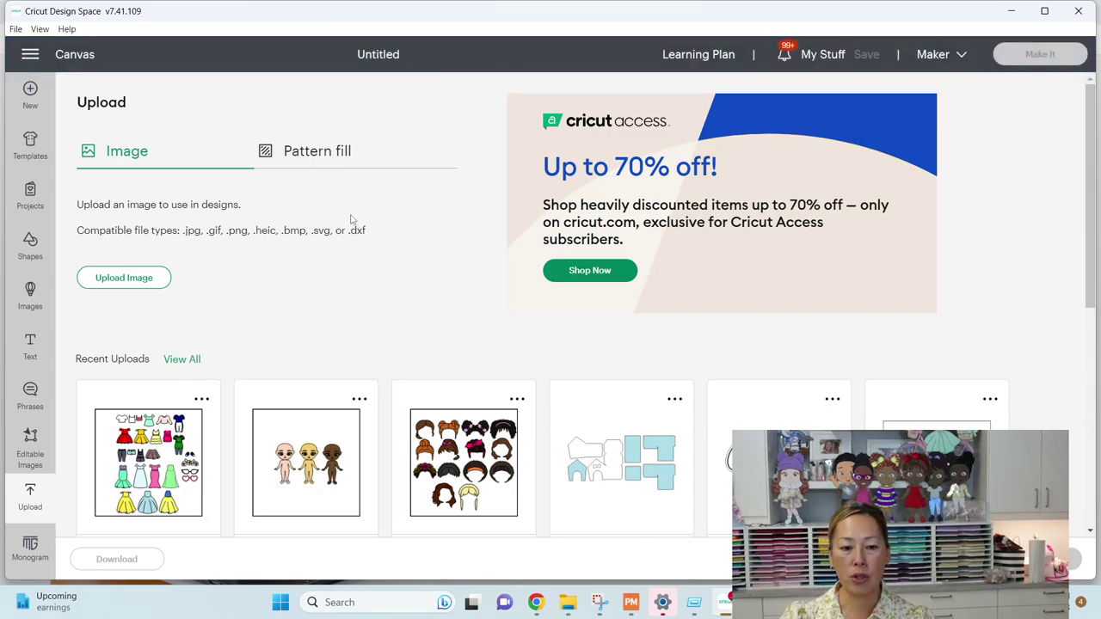
Step: Select the clothes, doll bodies and hair uploads in Recent Uploads
{"action": "left_click", "coordinate": [186, 478]}
{"action": "left_click", "coordinate": [344, 472]}
{"action": "left_click", "coordinate": [456, 465]}
{"action": "scroll", "coordinate": [379, 400], "scroll_direction": "down", "scroll_amount": 1}
{"action": "scroll", "coordinate": [378, 400], "scroll_direction": "down", "scroll_amount": 2}
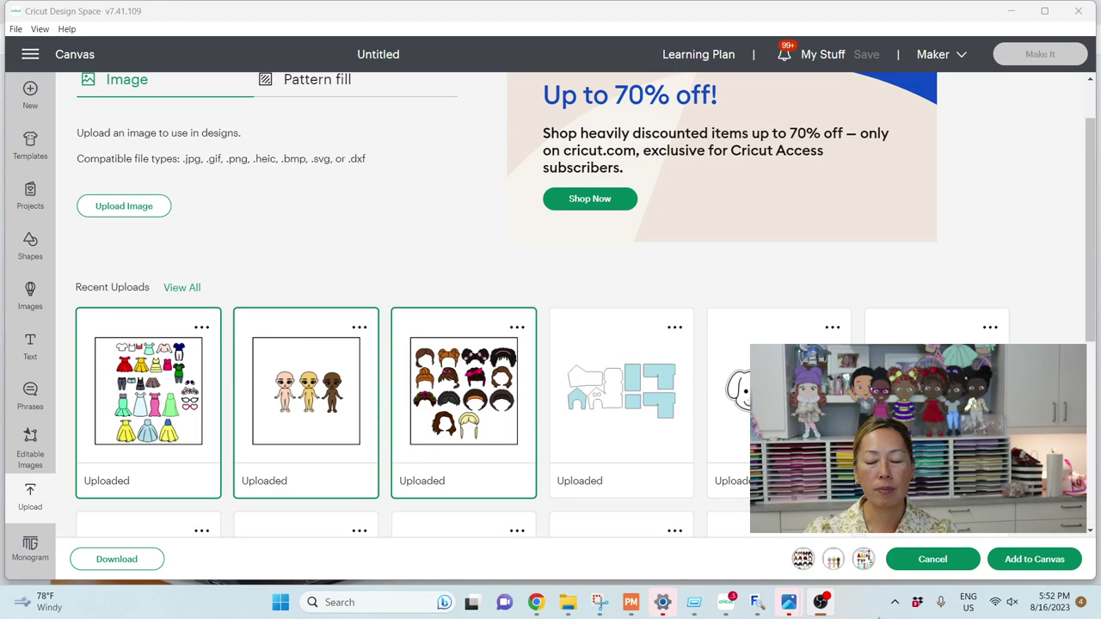
Step: Add the three chosen sheets to the canvas and zoom out to 25%
{"action": "left_click", "coordinate": [1034, 561]}
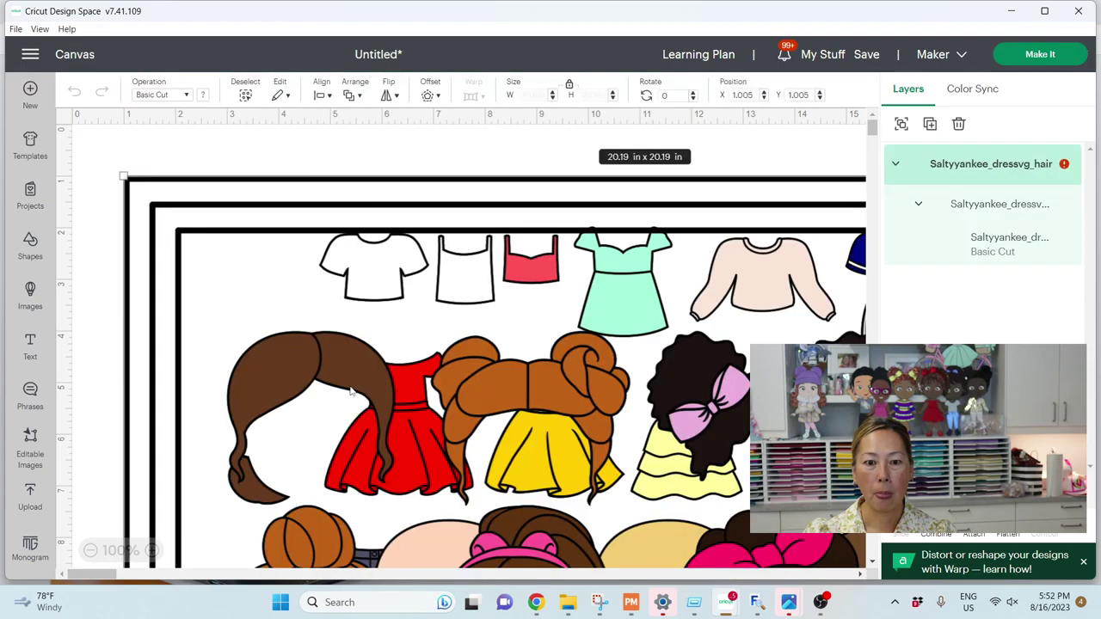
{"action": "left_click_drag", "start_coordinate": [459, 205], "coordinate": [510, 465]}
{"action": "left_click", "coordinate": [614, 521]}
{"action": "left_click_drag", "start_coordinate": [613, 520], "coordinate": [442, 229]}
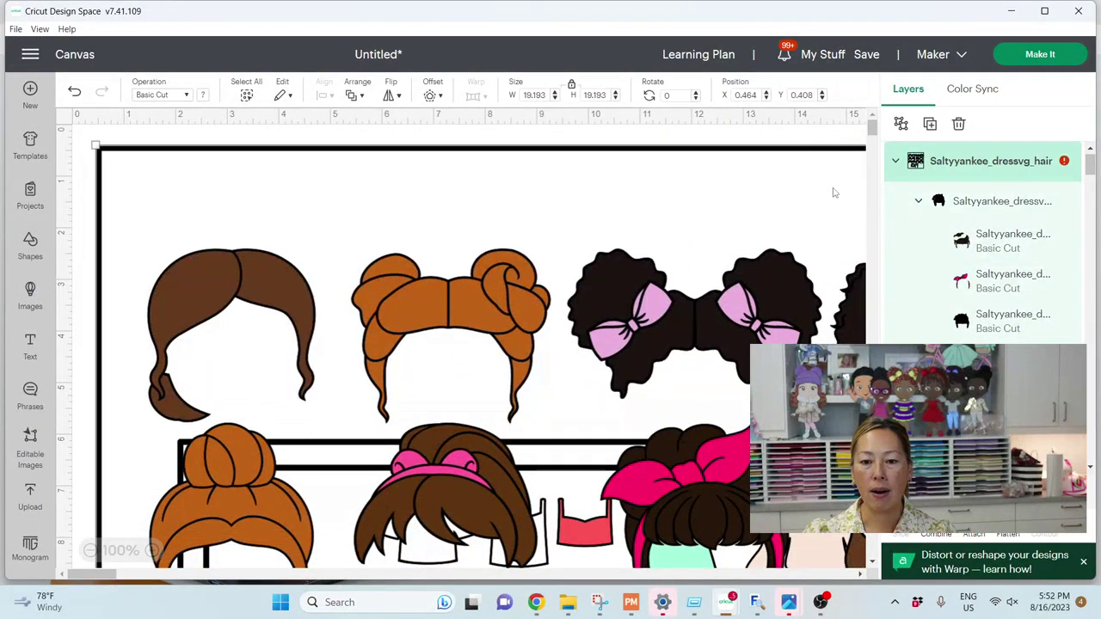
{"action": "left_click", "coordinate": [90, 550]}
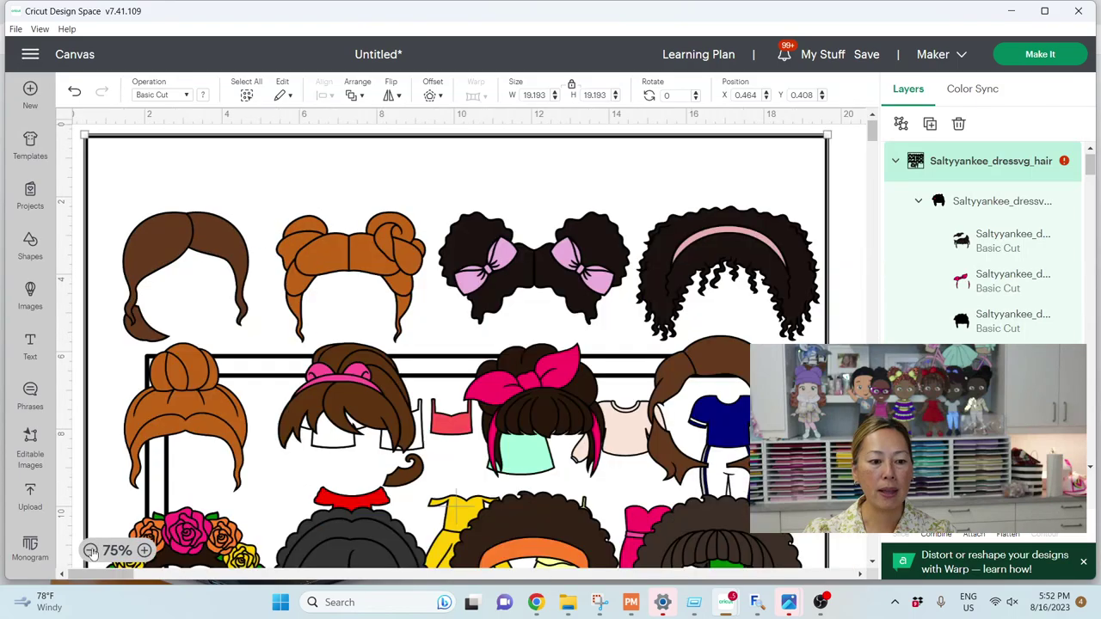
{"action": "left_click", "coordinate": [90, 550]}
{"action": "left_click", "coordinate": [90, 551]}
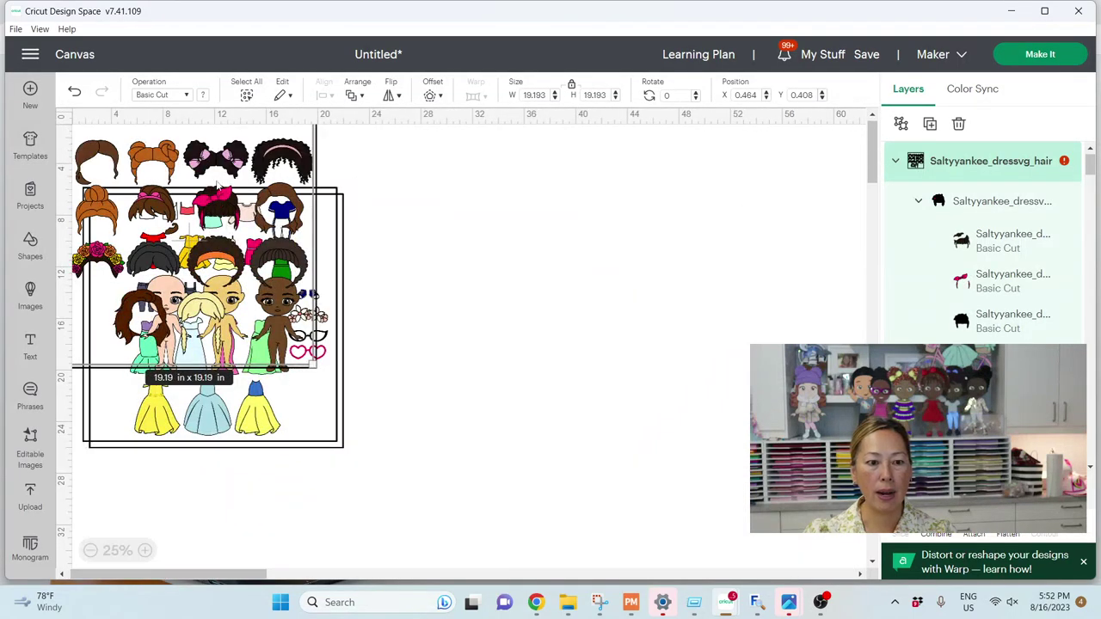
Step: Move the hair sheet right, ungroup it, and place the doll bodies between the sheets
{"action": "left_click_drag", "start_coordinate": [230, 230], "coordinate": [723, 304]}
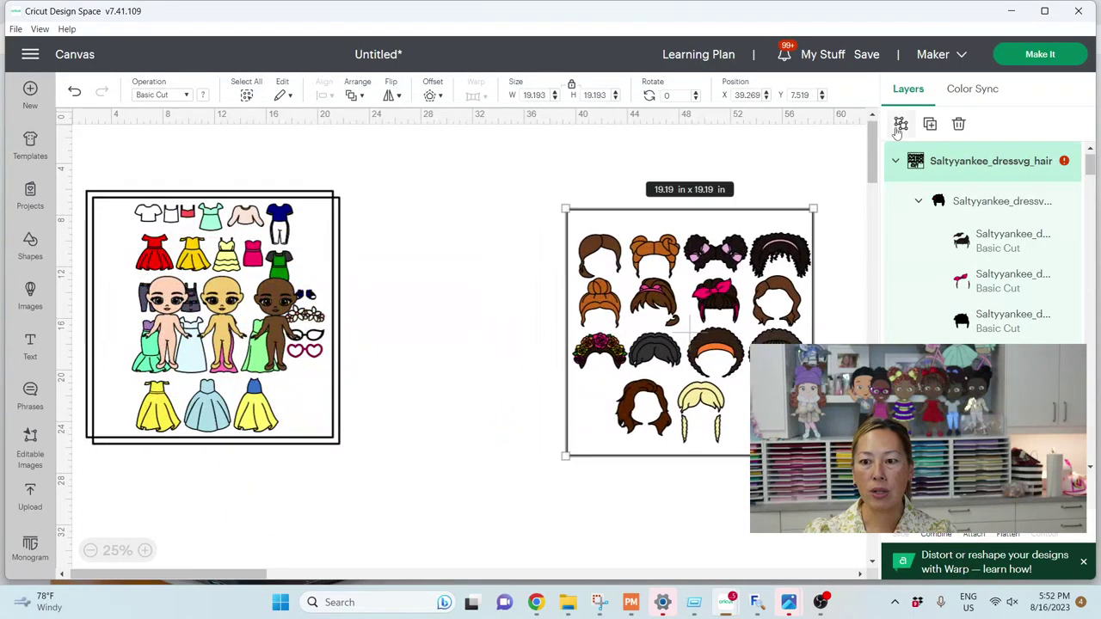
{"action": "left_click", "coordinate": [930, 124]}
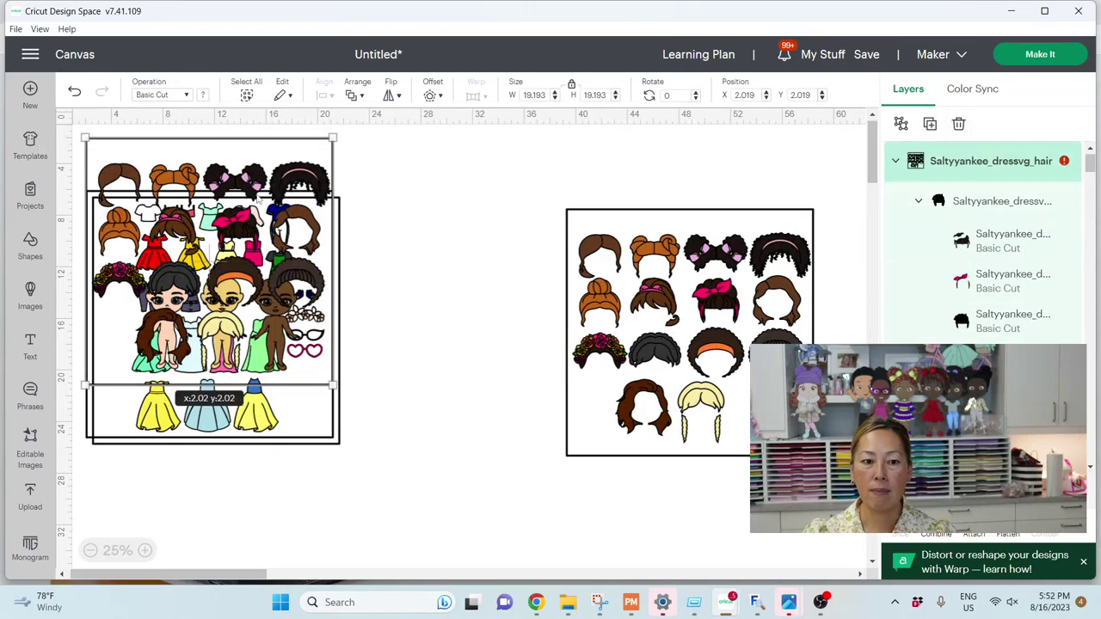
{"action": "left_click_drag", "start_coordinate": [250, 197], "coordinate": [385, 193]}
{"action": "left_click", "coordinate": [772, 228]}
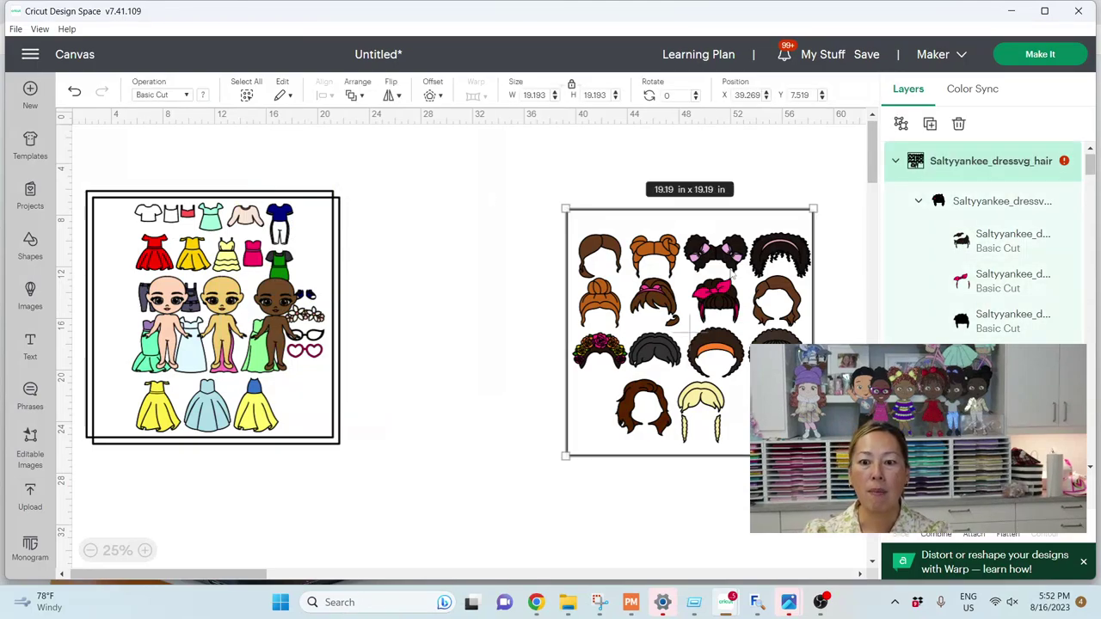
{"action": "left_click", "coordinate": [900, 124]}
{"action": "left_click_drag", "start_coordinate": [248, 277], "coordinate": [462, 260]}
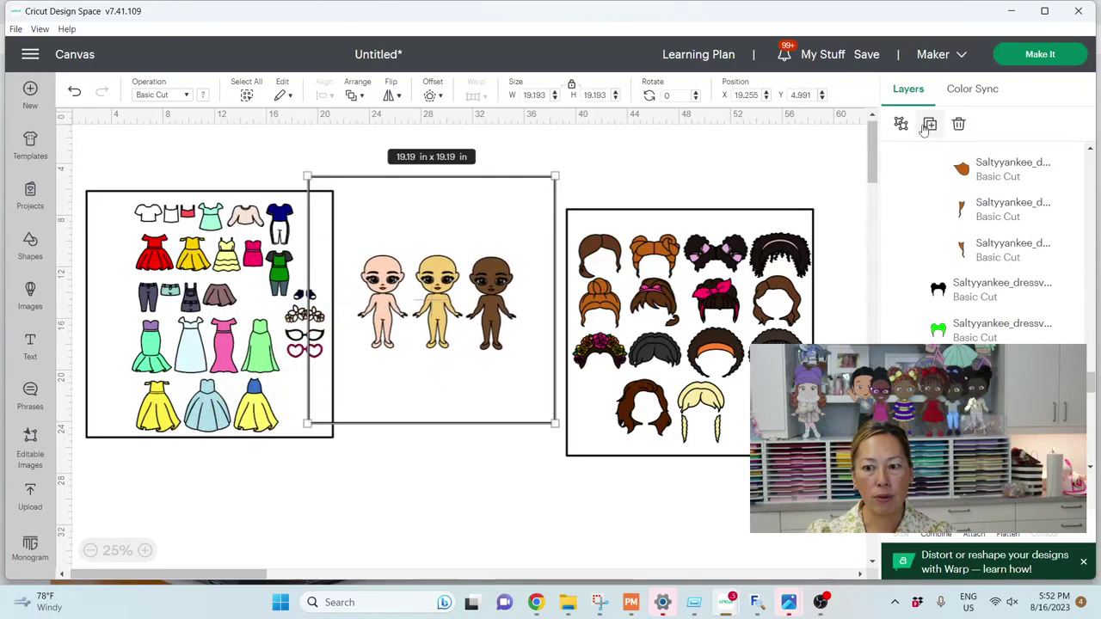
{"action": "left_click", "coordinate": [227, 272]}
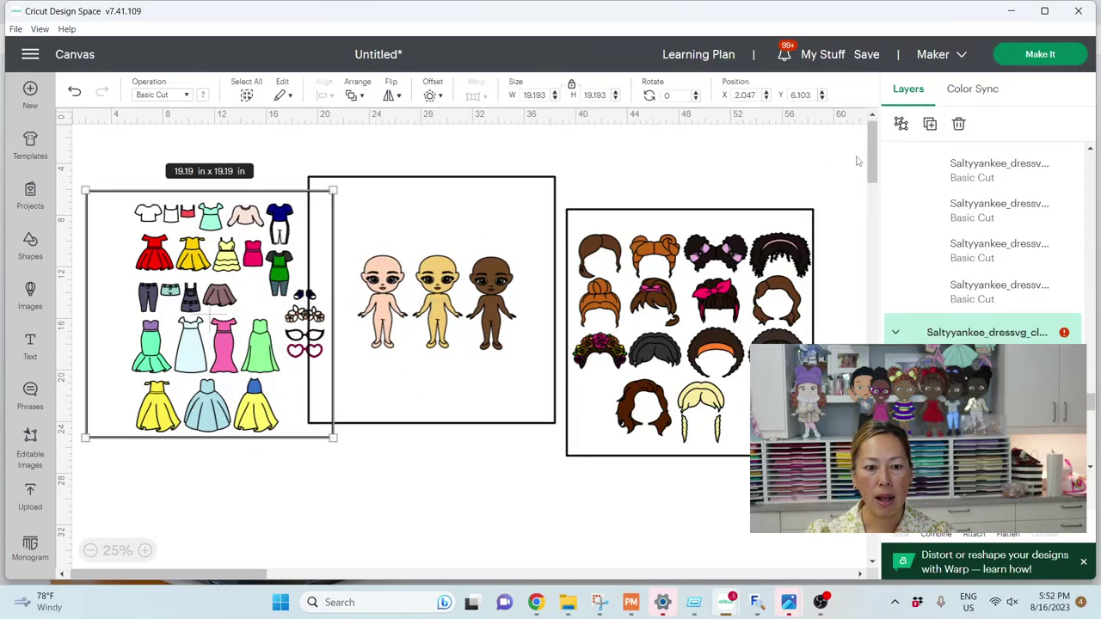
Step: Tuck the empty sheet frames behind the dolls and move the clothes sheet aside
{"action": "left_click", "coordinate": [624, 193]}
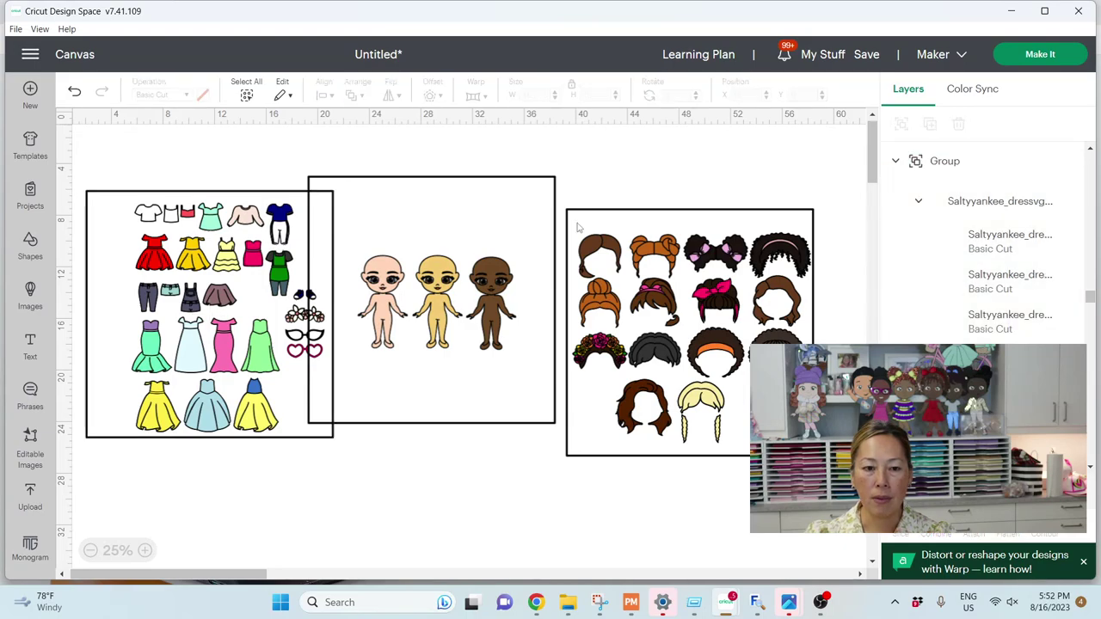
{"action": "left_click_drag", "start_coordinate": [491, 220], "coordinate": [449, 231]}
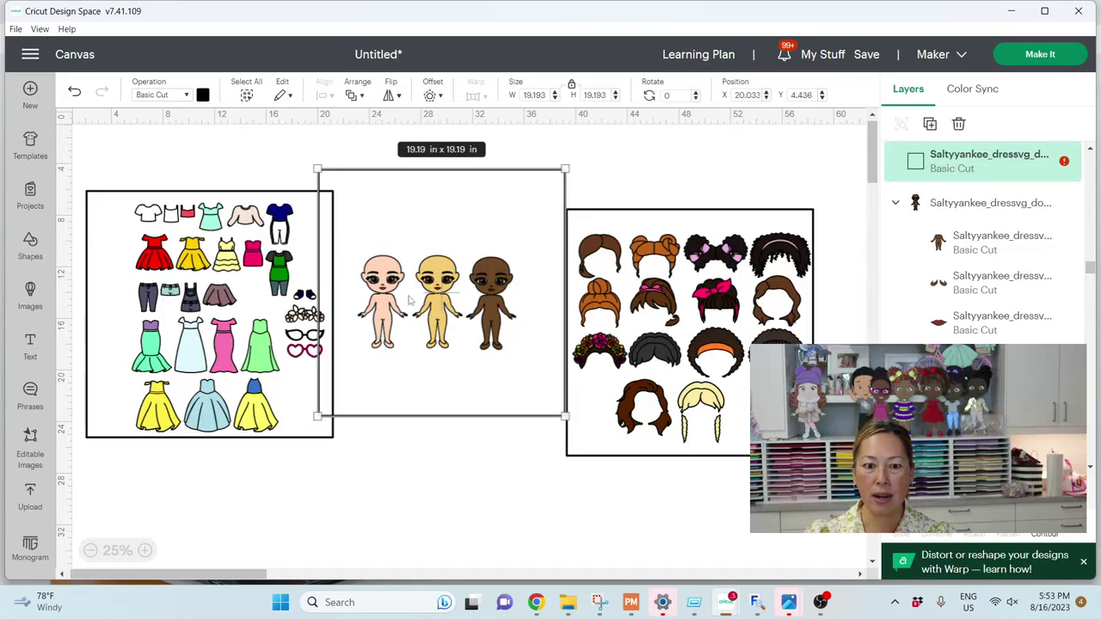
{"action": "left_click", "coordinate": [543, 226]}
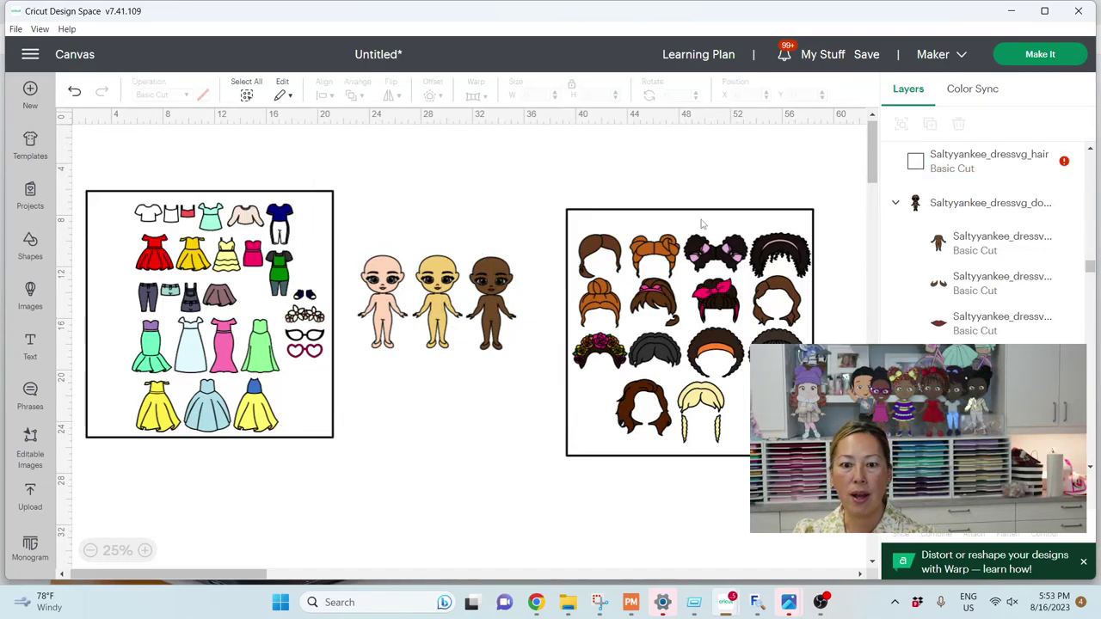
{"action": "left_click_drag", "start_coordinate": [701, 221], "coordinate": [499, 233]}
{"action": "left_click", "coordinate": [346, 206]}
{"action": "left_click_drag", "start_coordinate": [347, 206], "coordinate": [484, 211]}
{"action": "left_click", "coordinate": [485, 211]}
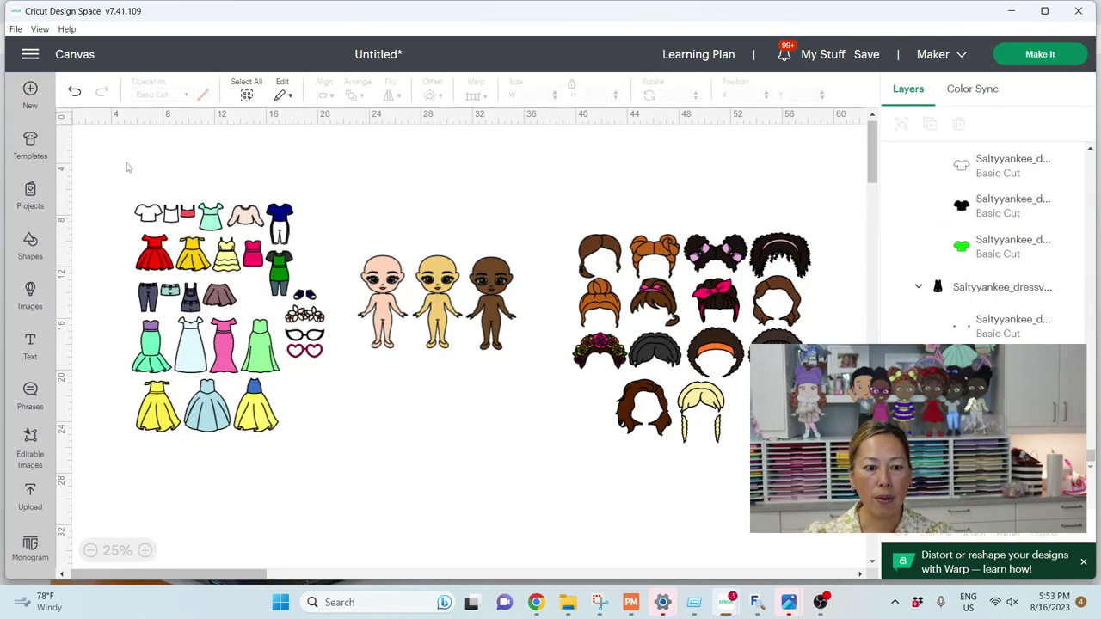
{"action": "left_click_drag", "start_coordinate": [126, 167], "coordinate": [329, 458]}
{"action": "left_click_drag", "start_coordinate": [230, 257], "coordinate": [821, 473]}
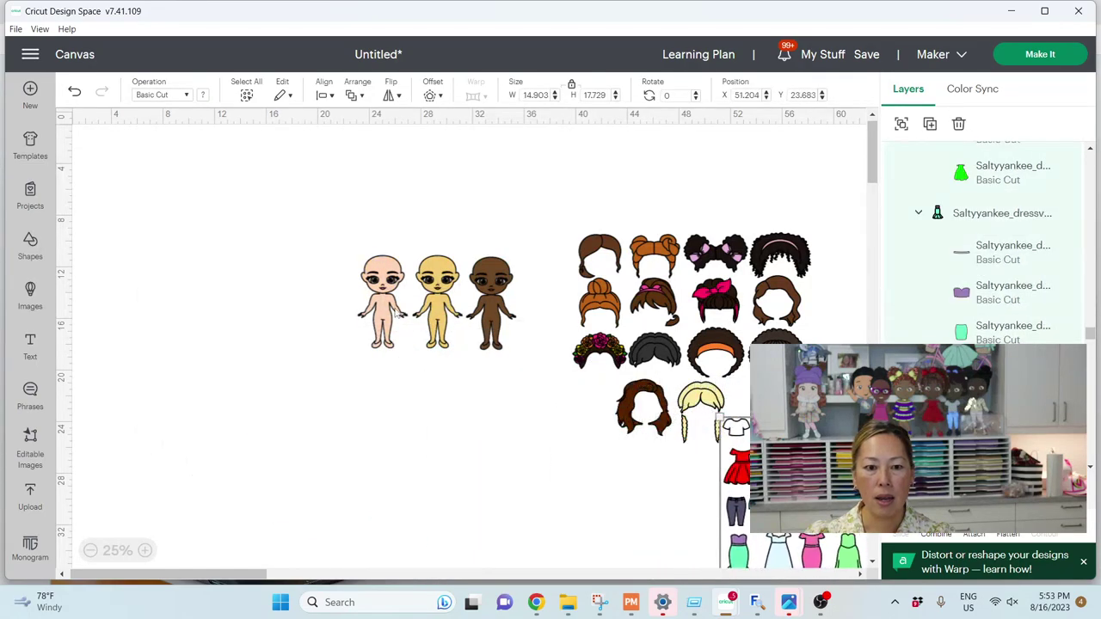
Step: Gather the light-skinned doll, brown wavy hair and ungrouped red dress at upper left
{"action": "left_click_drag", "start_coordinate": [398, 312], "coordinate": [195, 240]}
{"action": "left_click", "coordinate": [632, 405]}
{"action": "left_click_drag", "start_coordinate": [633, 404], "coordinate": [248, 198]}
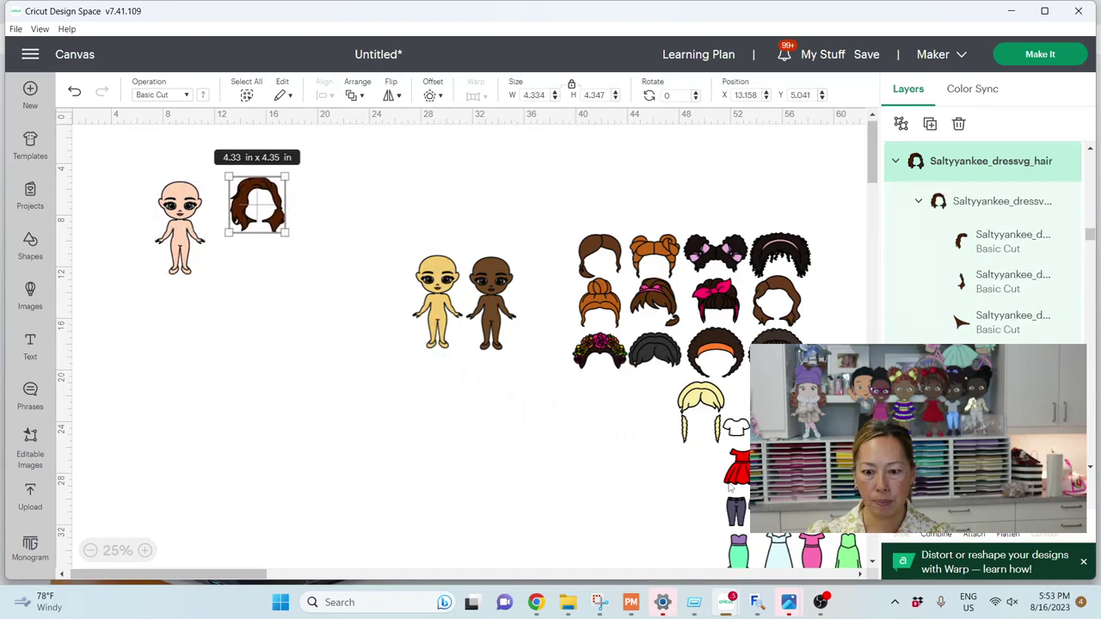
{"action": "left_click_drag", "start_coordinate": [740, 464], "coordinate": [447, 463]}
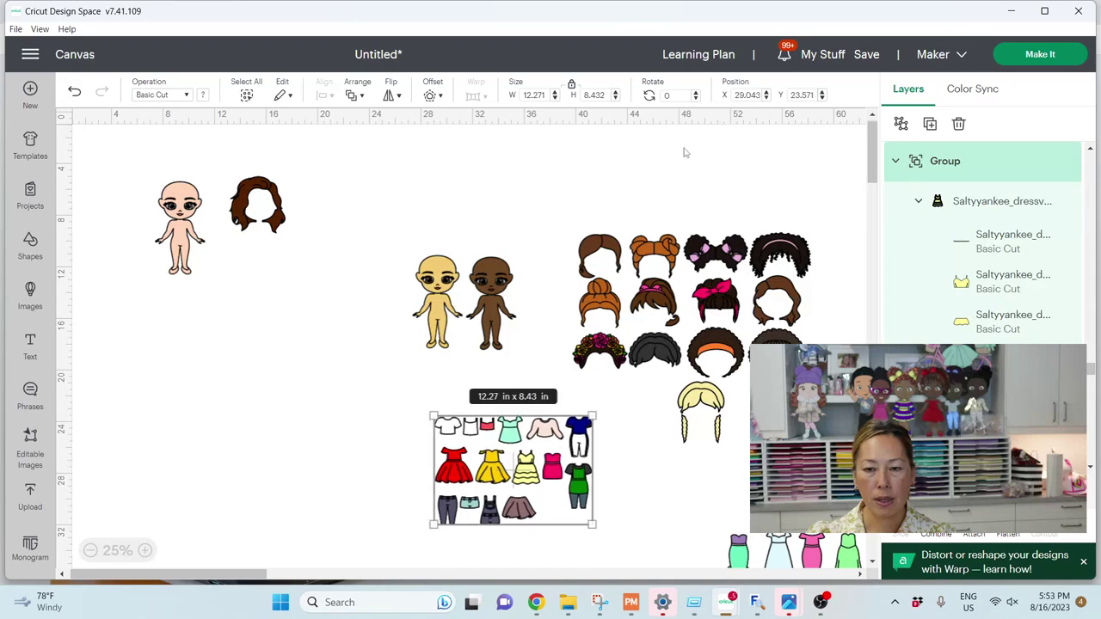
{"action": "left_click", "coordinate": [900, 123]}
{"action": "left_click", "coordinate": [649, 465]}
{"action": "left_click_drag", "start_coordinate": [453, 469], "coordinate": [186, 257]}
Step: Move all the unused dolls, hair and clothes off to the right
{"action": "left_click_drag", "start_coordinate": [390, 225], "coordinate": [859, 514]}
{"action": "left_click_drag", "start_coordinate": [533, 361], "coordinate": [885, 339]}
{"action": "left_click", "coordinate": [388, 308]}
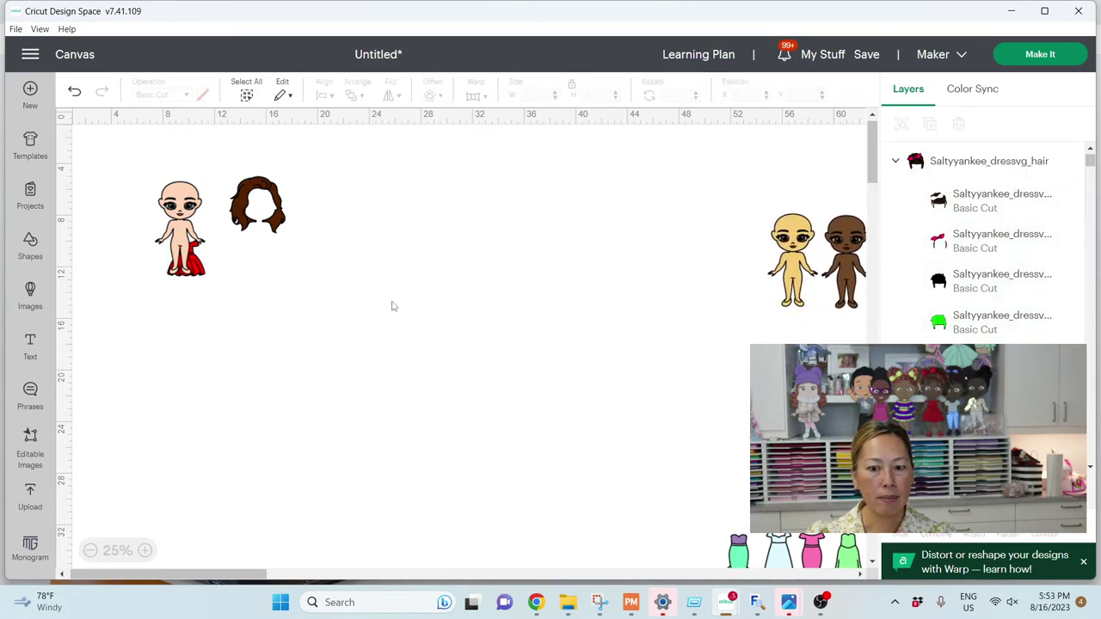
Step: Zoom to 75% and line up the red dress and hair beside the doll
{"action": "left_click", "coordinate": [145, 551]}
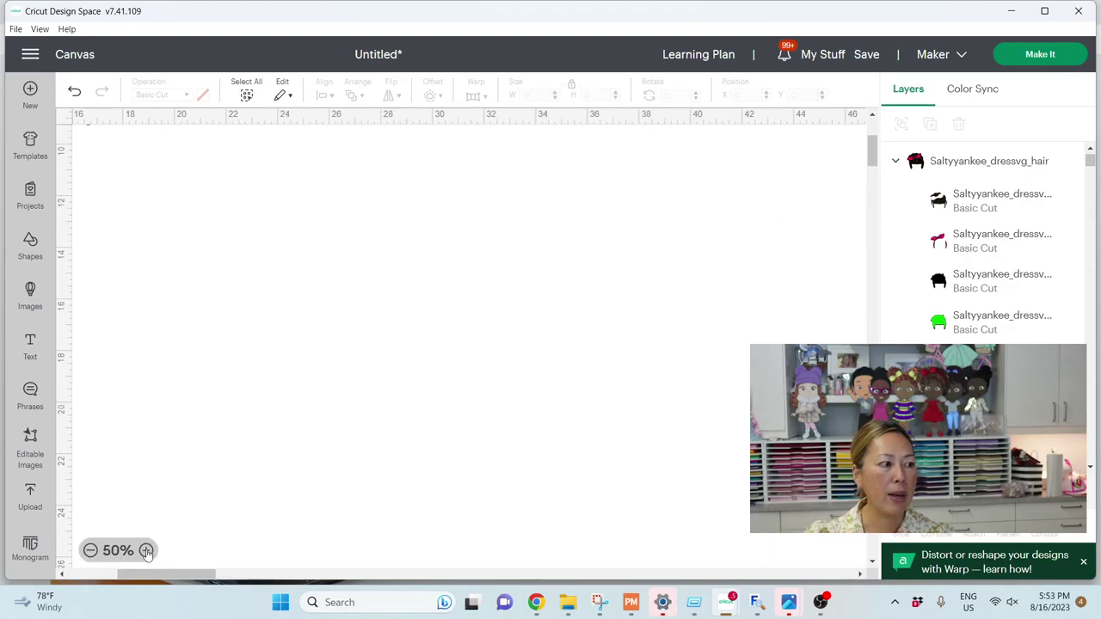
{"action": "left_click", "coordinate": [146, 552]}
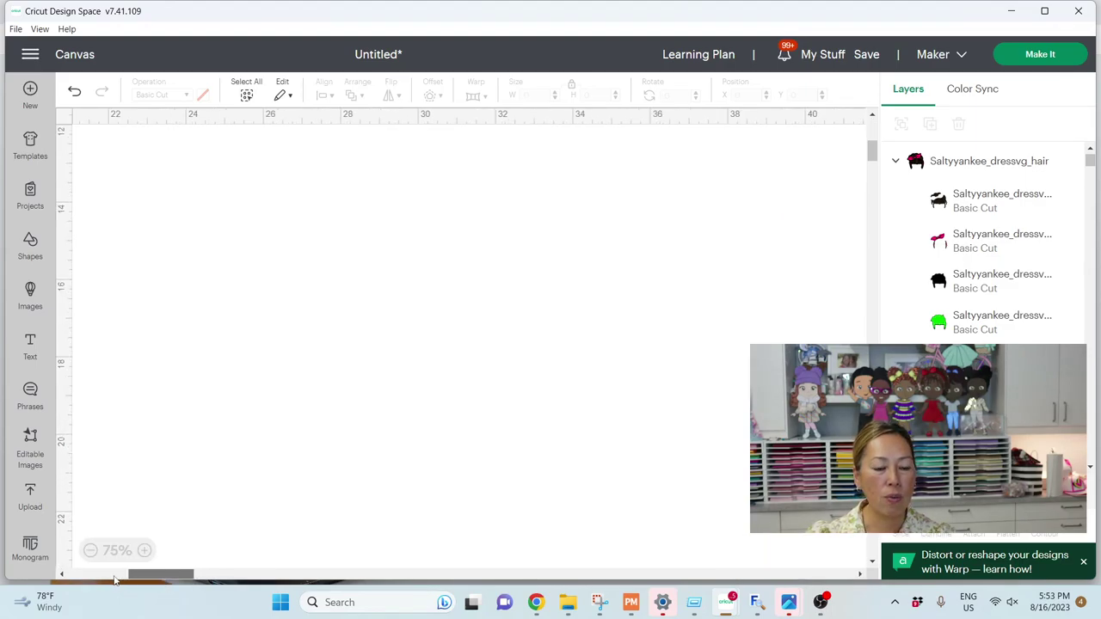
{"action": "scroll", "coordinate": [169, 352], "scroll_direction": "left", "scroll_amount": 10}
{"action": "scroll", "coordinate": [235, 499], "scroll_direction": "up", "scroll_amount": 5}
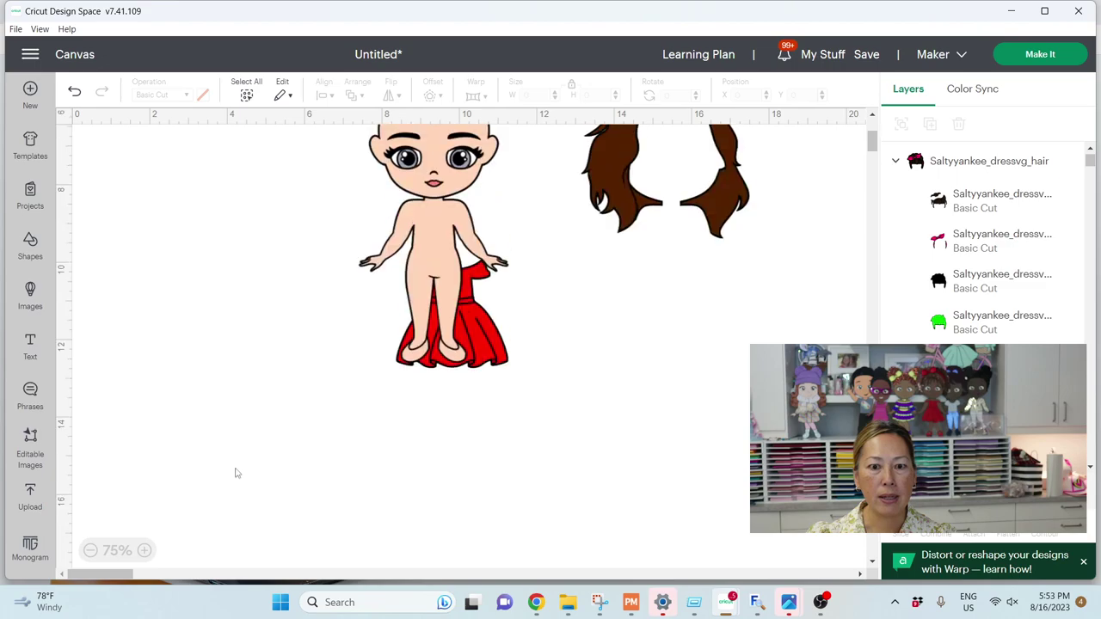
{"action": "scroll", "coordinate": [284, 420], "scroll_direction": "down", "scroll_amount": 3}
{"action": "left_click_drag", "start_coordinate": [462, 365], "coordinate": [316, 323]}
{"action": "left_click_drag", "start_coordinate": [452, 436], "coordinate": [452, 263]}
{"action": "left_click_drag", "start_coordinate": [618, 312], "coordinate": [590, 262]}
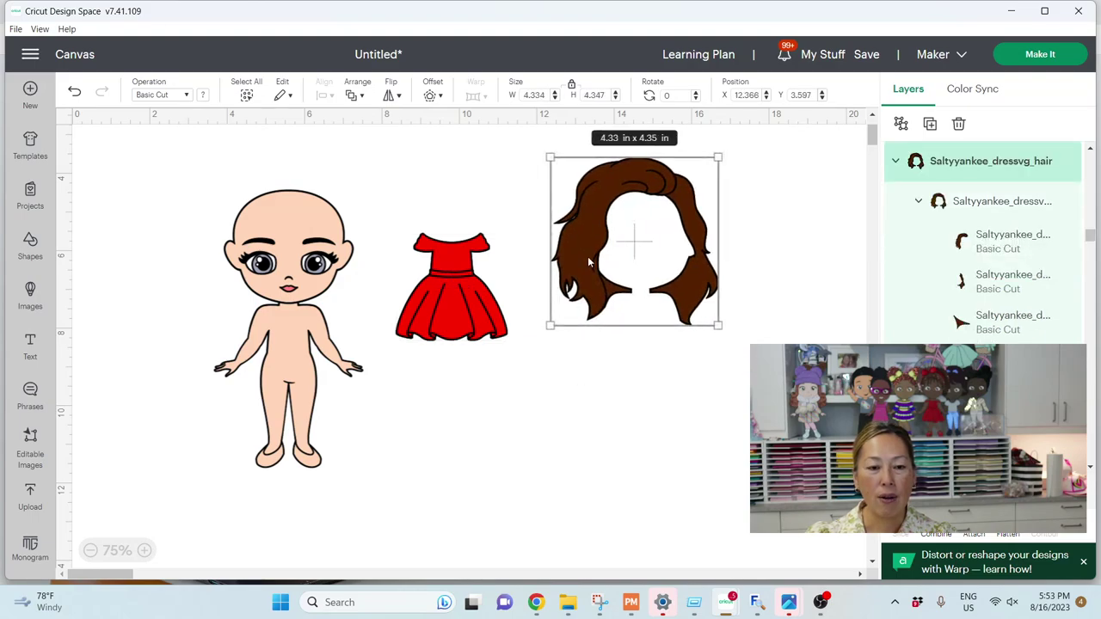
Step: Place the red dress behind the doll's body, try the brown hair on, then set it right
{"action": "left_click_drag", "start_coordinate": [466, 305], "coordinate": [303, 382]}
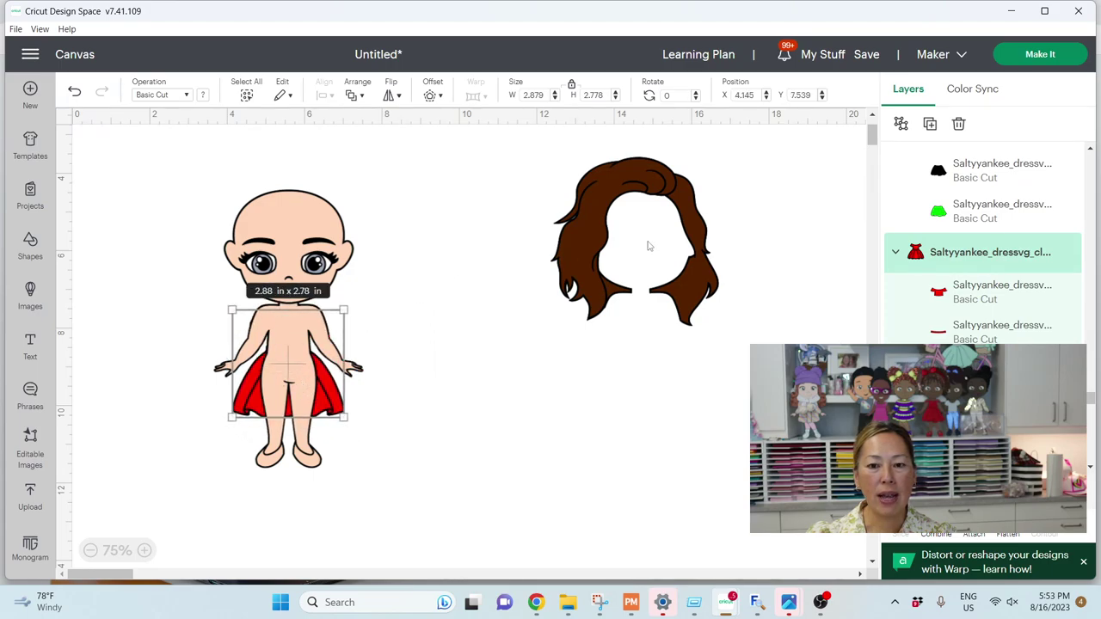
{"action": "left_click_drag", "start_coordinate": [698, 289], "coordinate": [350, 302]}
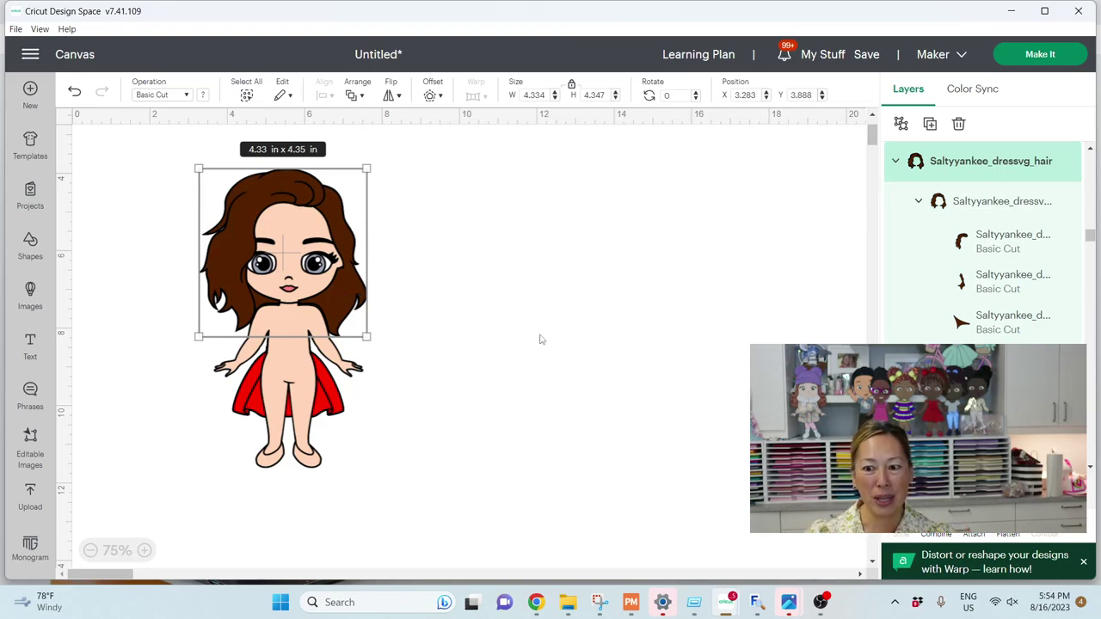
{"action": "scroll", "coordinate": [943, 274], "scroll_direction": "down", "scroll_amount": 1}
{"action": "scroll", "coordinate": [943, 274], "scroll_direction": "down", "scroll_amount": 4}
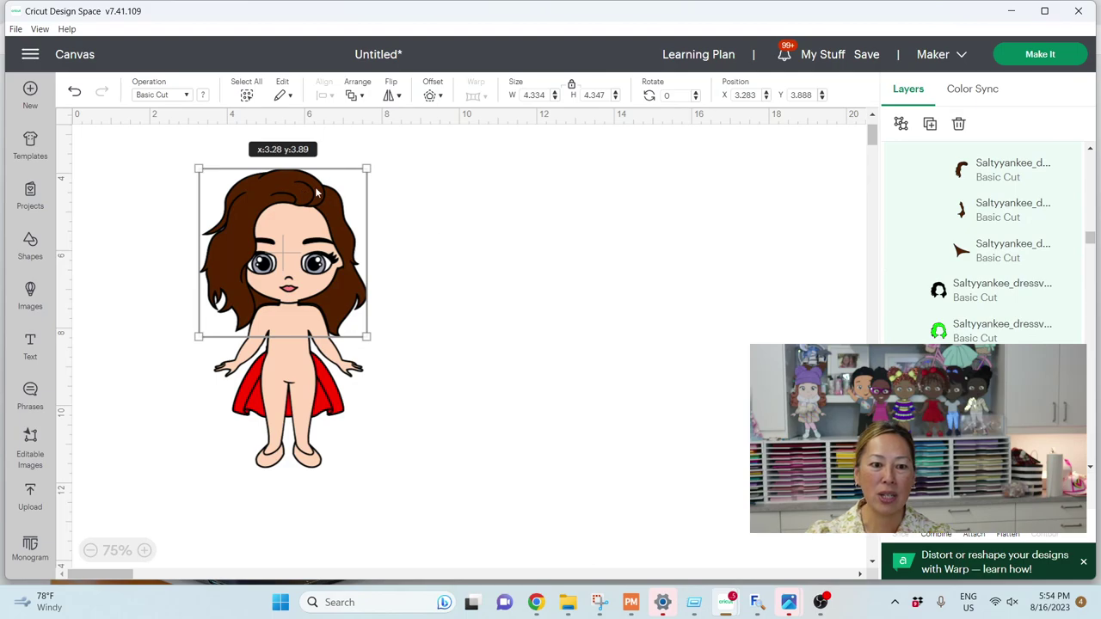
{"action": "left_click_drag", "start_coordinate": [340, 263], "coordinate": [626, 258]}
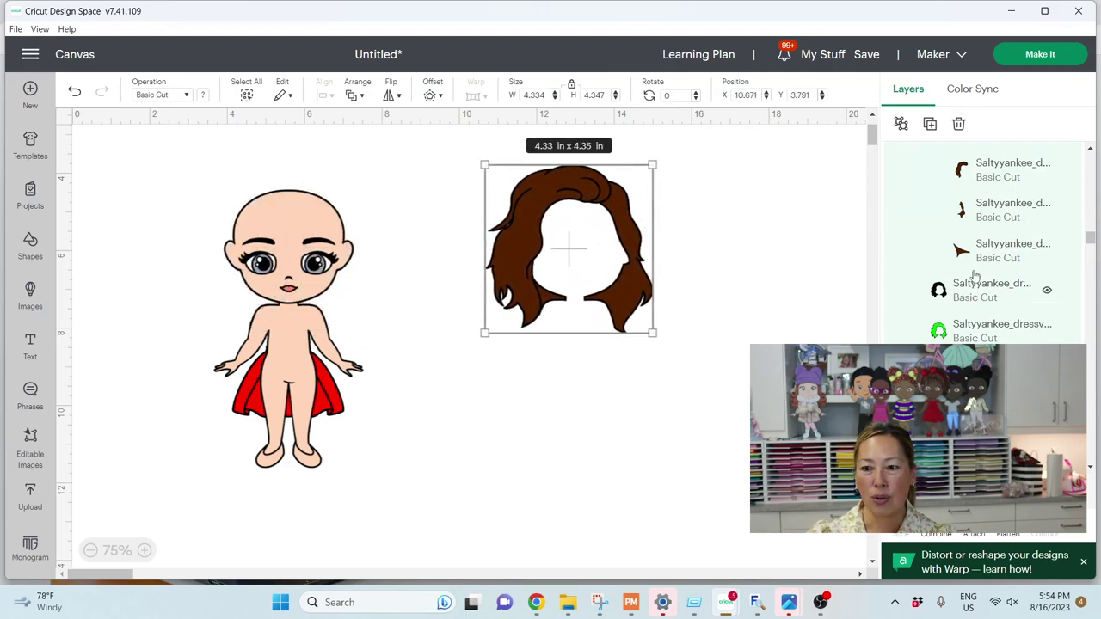
Step: Ungroup the hair, separate the brown hair from its black outline, and regroup its three pieces
{"action": "scroll", "coordinate": [981, 215], "scroll_direction": "up", "scroll_amount": 2}
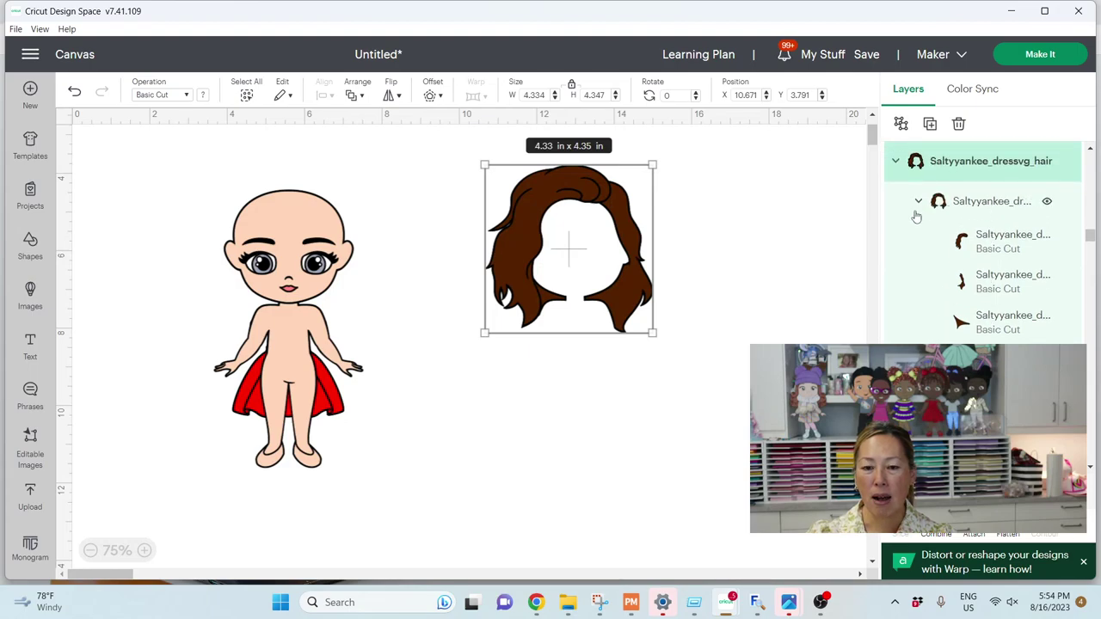
{"action": "left_click", "coordinate": [902, 124]}
{"action": "left_click_drag", "start_coordinate": [571, 191], "coordinate": [476, 352]}
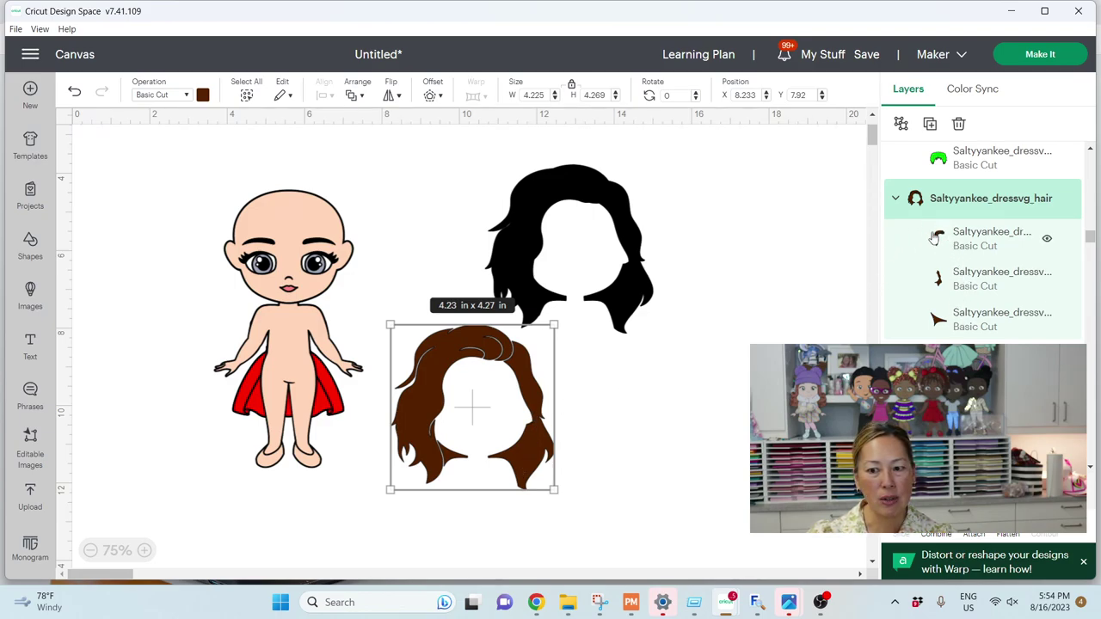
{"action": "left_click", "coordinate": [908, 128]}
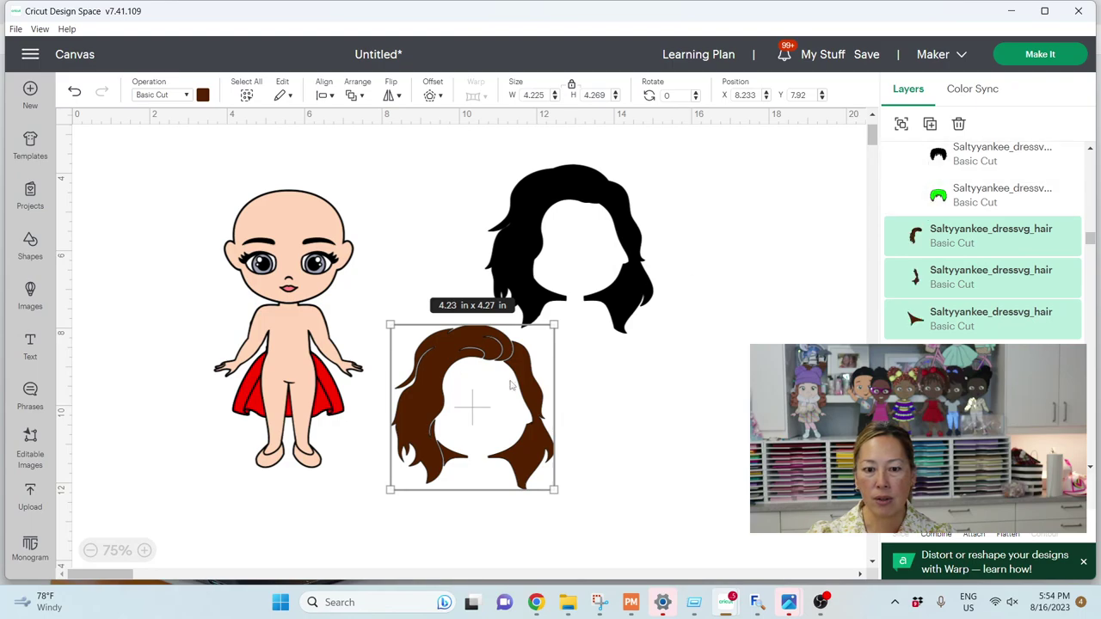
{"action": "left_click_drag", "start_coordinate": [509, 384], "coordinate": [459, 384]}
{"action": "left_click", "coordinate": [901, 125]}
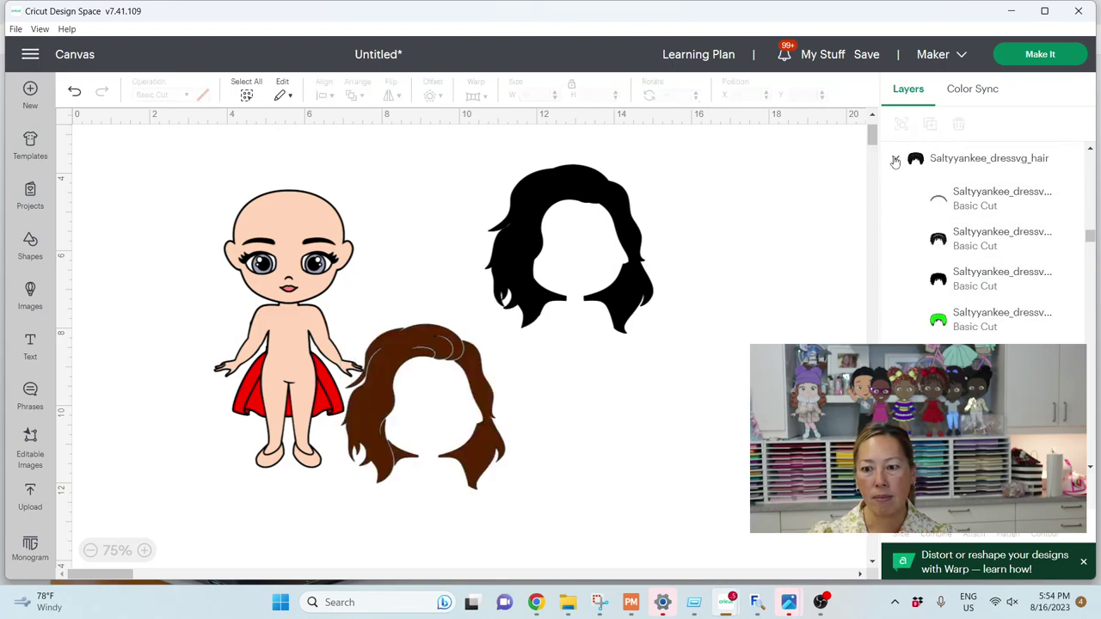
{"action": "left_click_drag", "start_coordinate": [445, 320], "coordinate": [461, 292]}
Step: Move the black hair aside to reveal the green copy, then restack brown over black
{"action": "left_click", "coordinate": [576, 205]}
{"action": "left_click_drag", "start_coordinate": [576, 204], "coordinate": [712, 347]}
{"action": "left_click", "coordinate": [590, 199]}
{"action": "left_click_drag", "start_coordinate": [428, 327], "coordinate": [641, 339]}
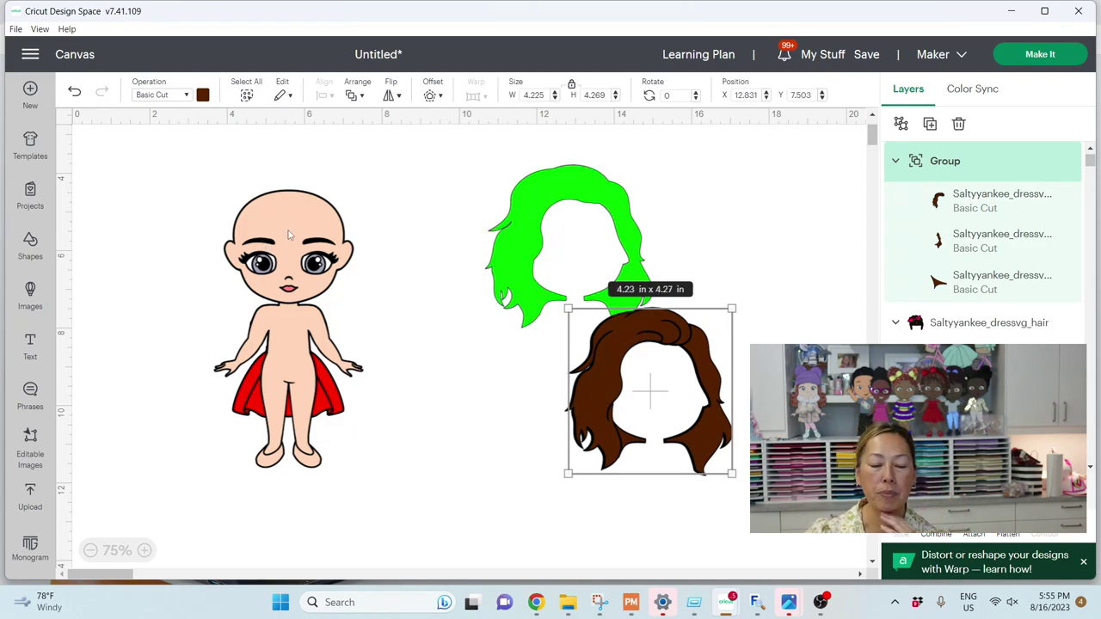
{"action": "left_click", "coordinate": [568, 178]}
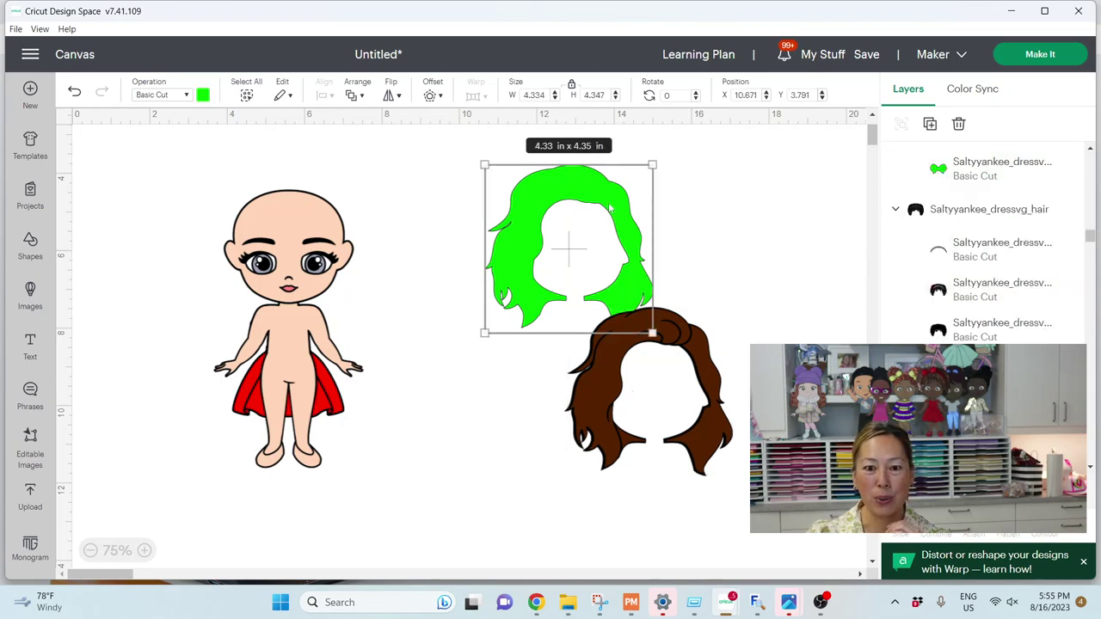
{"action": "left_click_drag", "start_coordinate": [602, 210], "coordinate": [324, 211]}
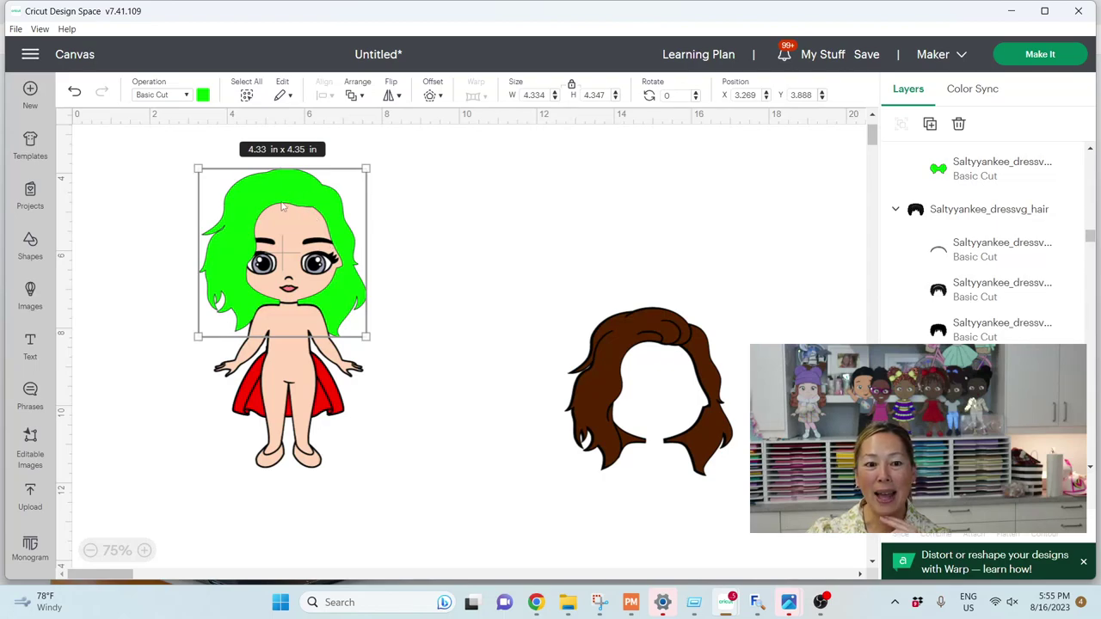
{"action": "left_click_drag", "start_coordinate": [292, 195], "coordinate": [555, 184]}
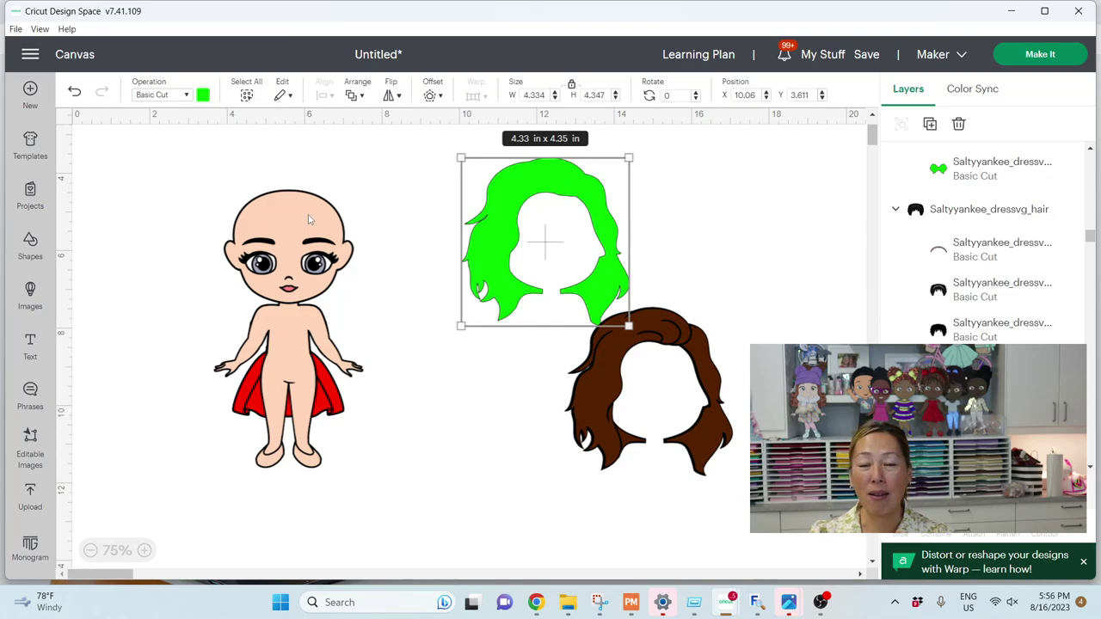
Step: Separate the doll from the red dress and ungroup it to isolate the face layer
{"action": "left_click_drag", "start_coordinate": [302, 220], "coordinate": [217, 208]}
{"action": "left_click_drag", "start_coordinate": [299, 332], "coordinate": [479, 331]}
{"action": "left_click_drag", "start_coordinate": [214, 330], "coordinate": [287, 345]}
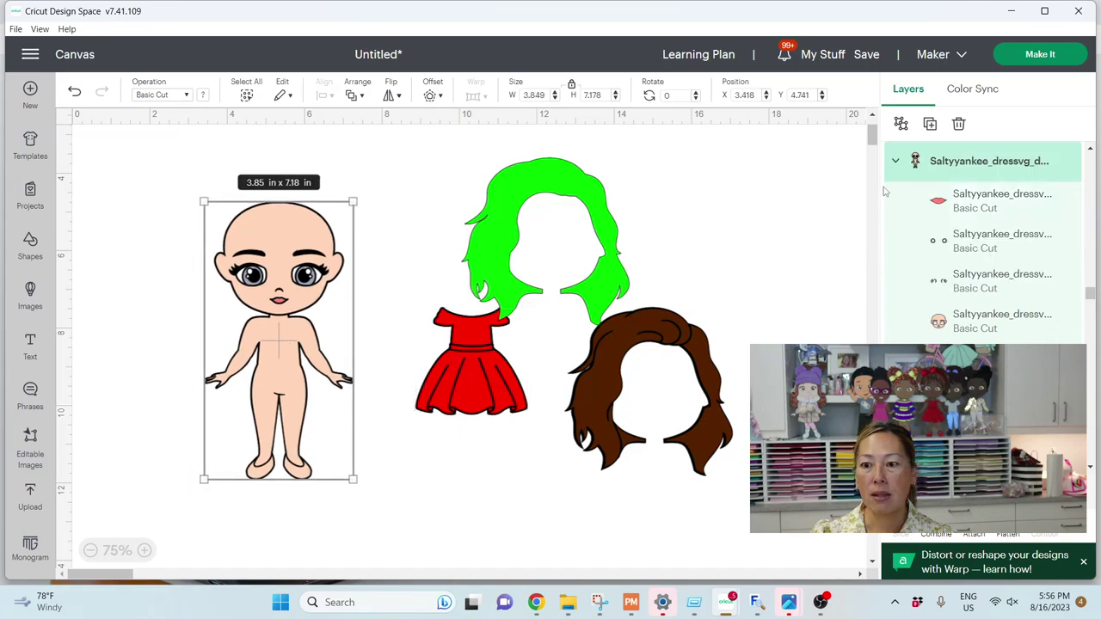
{"action": "left_click", "coordinate": [902, 124]}
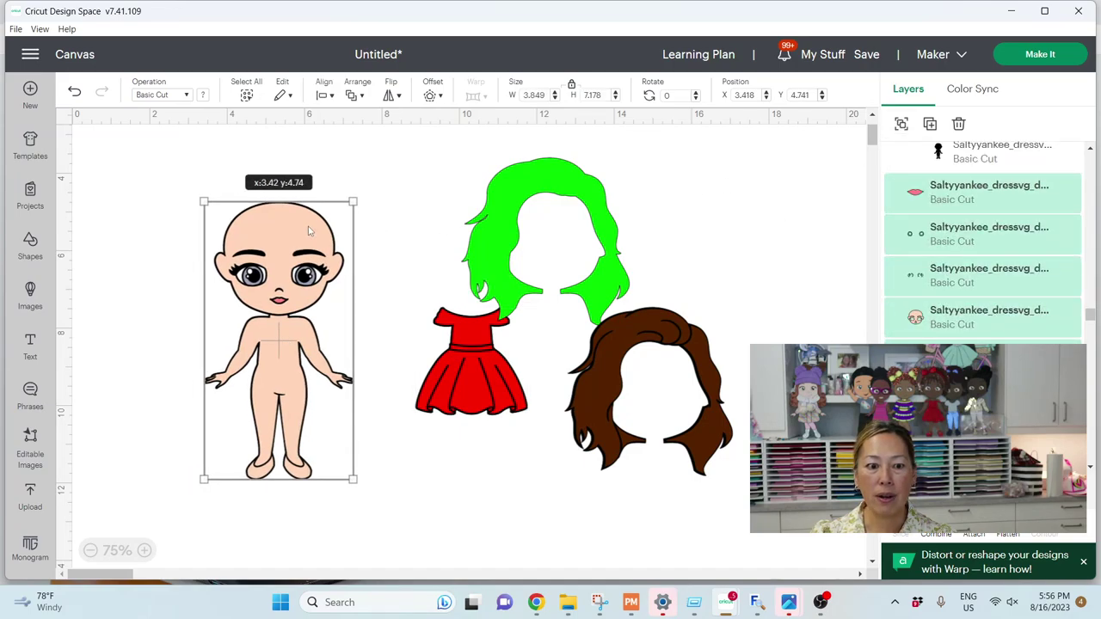
{"action": "left_click_drag", "start_coordinate": [328, 236], "coordinate": [376, 199]}
{"action": "left_click", "coordinate": [392, 202]}
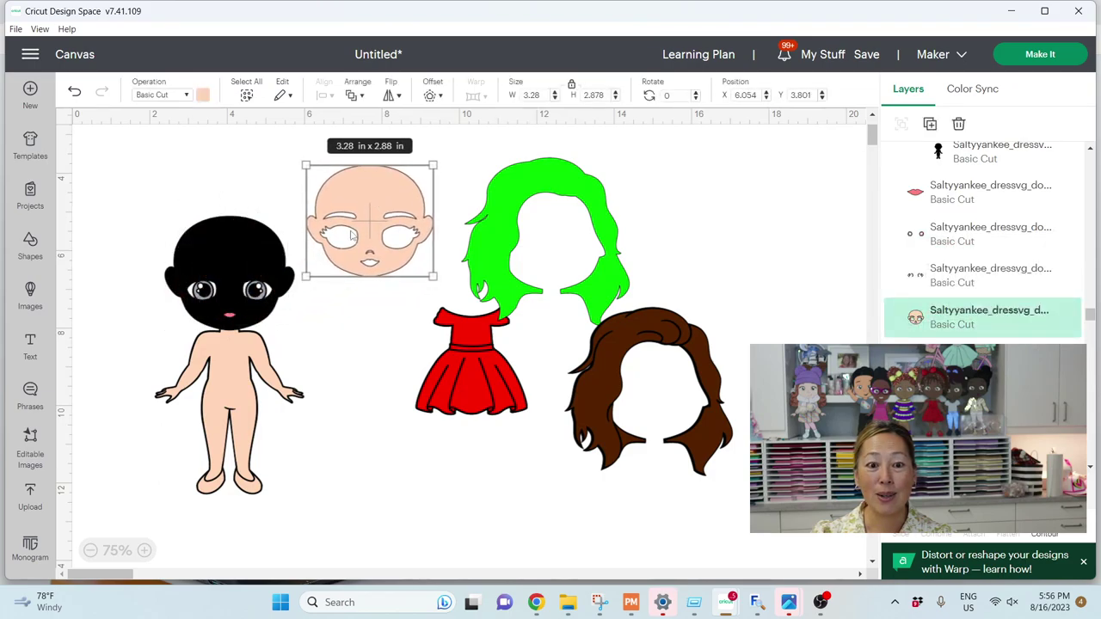
Step: Slice the doll's face with the green hair and return the sliced face to the head
{"action": "left_click", "coordinate": [595, 203]}
{"action": "left_click_drag", "start_coordinate": [595, 203], "coordinate": [418, 191]}
{"action": "left_click_drag", "start_coordinate": [516, 169], "coordinate": [379, 221]}
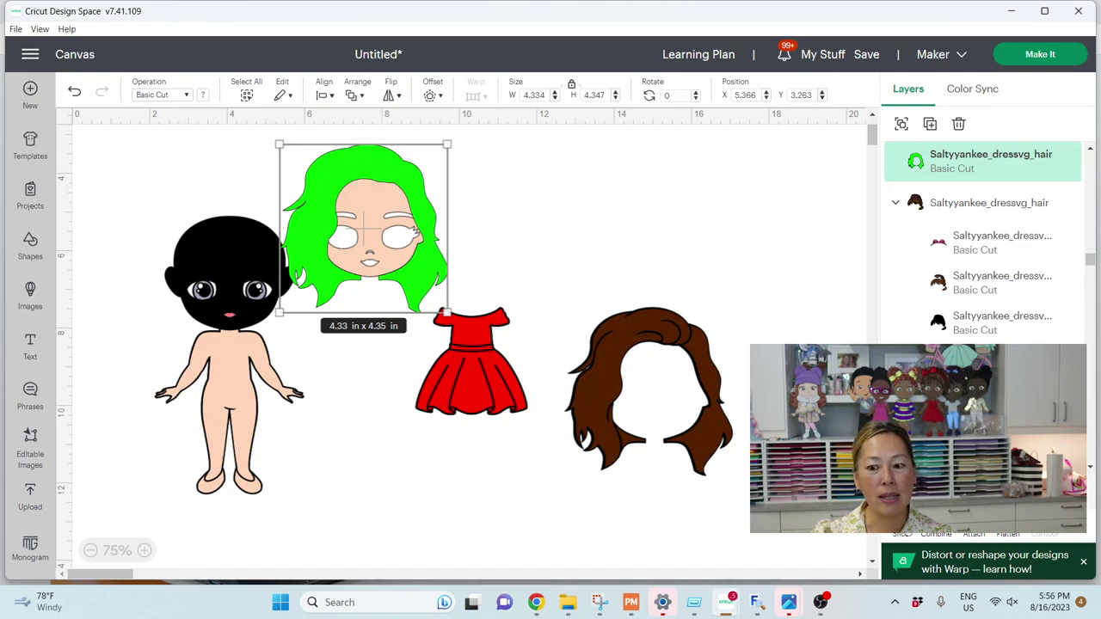
{"action": "left_click", "coordinate": [900, 525]}
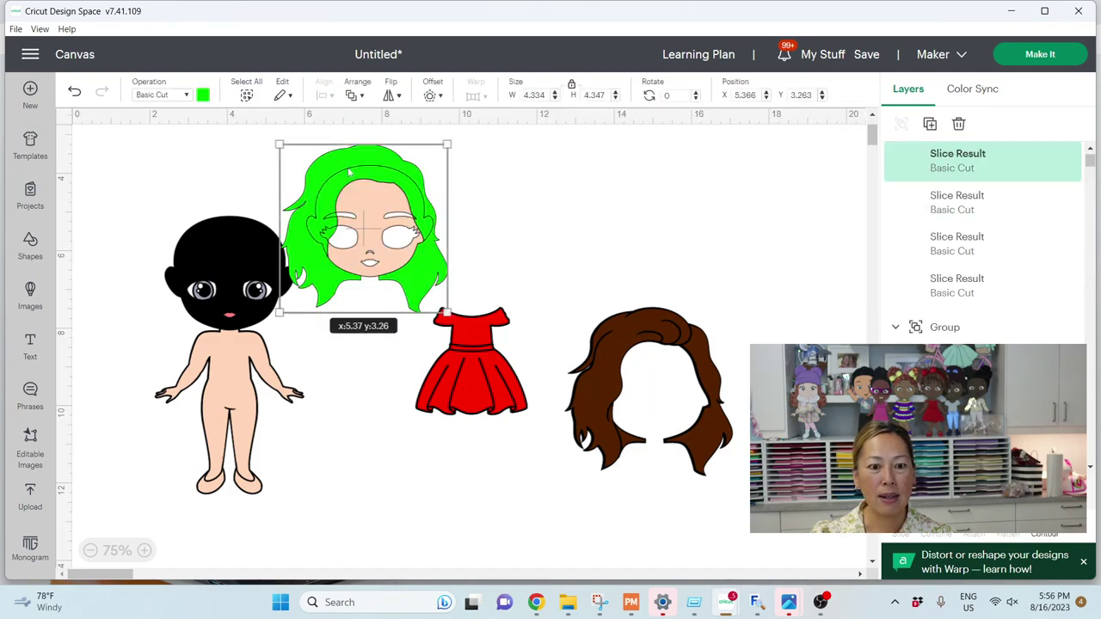
{"action": "left_click_drag", "start_coordinate": [348, 172], "coordinate": [578, 170]}
{"action": "left_click_drag", "start_coordinate": [430, 194], "coordinate": [706, 163]}
{"action": "left_click_drag", "start_coordinate": [374, 263], "coordinate": [232, 316]}
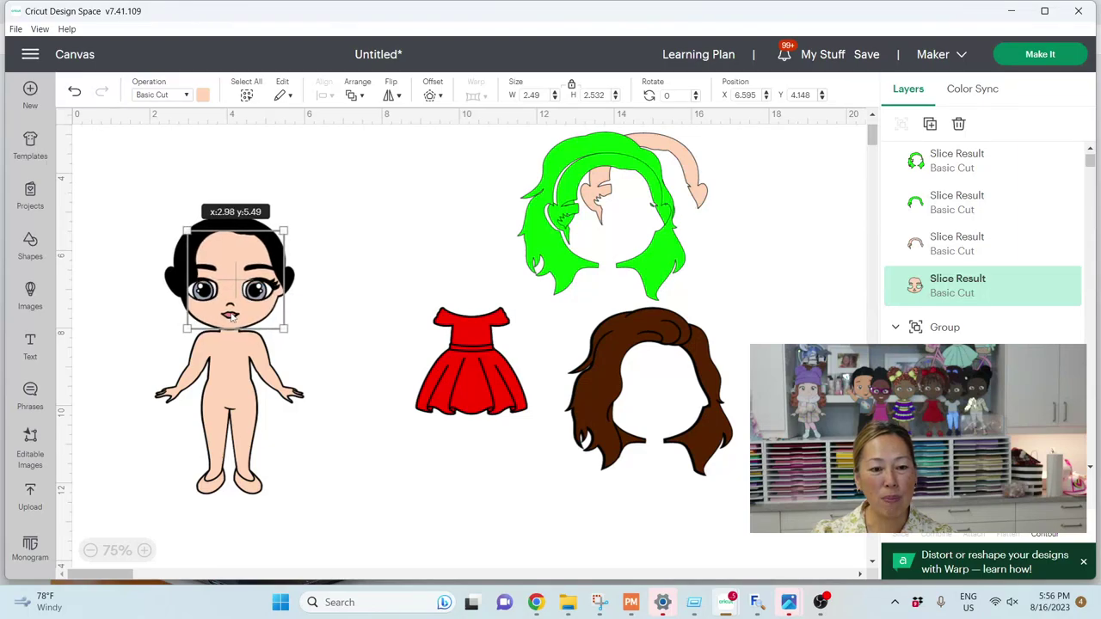
Step: Put the black and brown hair on the doll's head and reposition the green slice and red dress
{"action": "left_click_drag", "start_coordinate": [638, 329], "coordinate": [785, 302]}
{"action": "left_click_drag", "start_coordinate": [612, 350], "coordinate": [187, 234]}
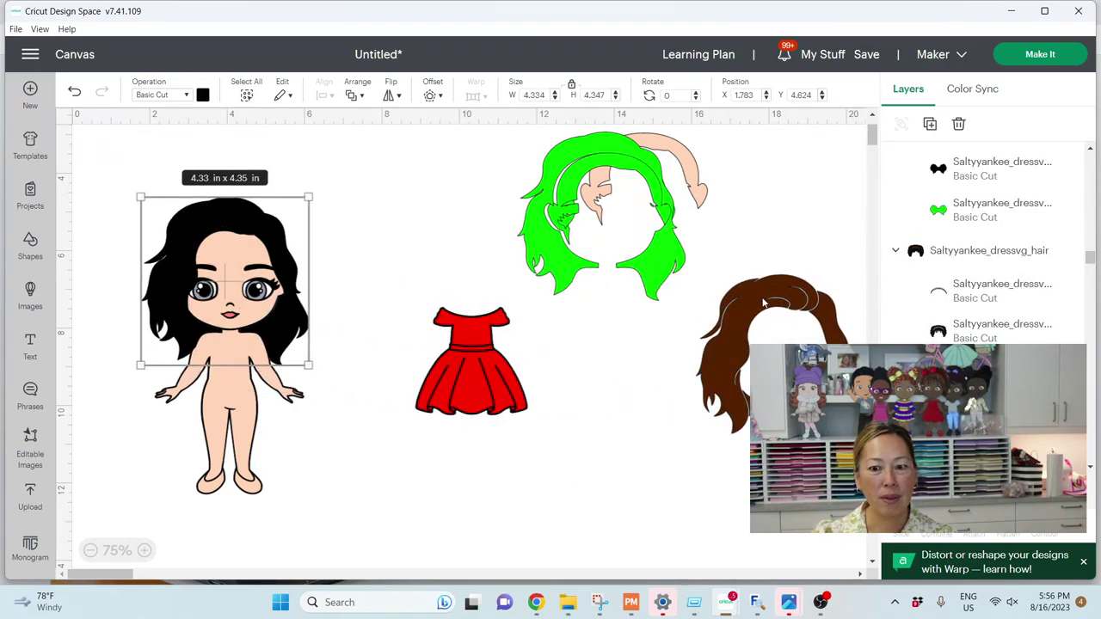
{"action": "left_click_drag", "start_coordinate": [764, 301], "coordinate": [243, 225]}
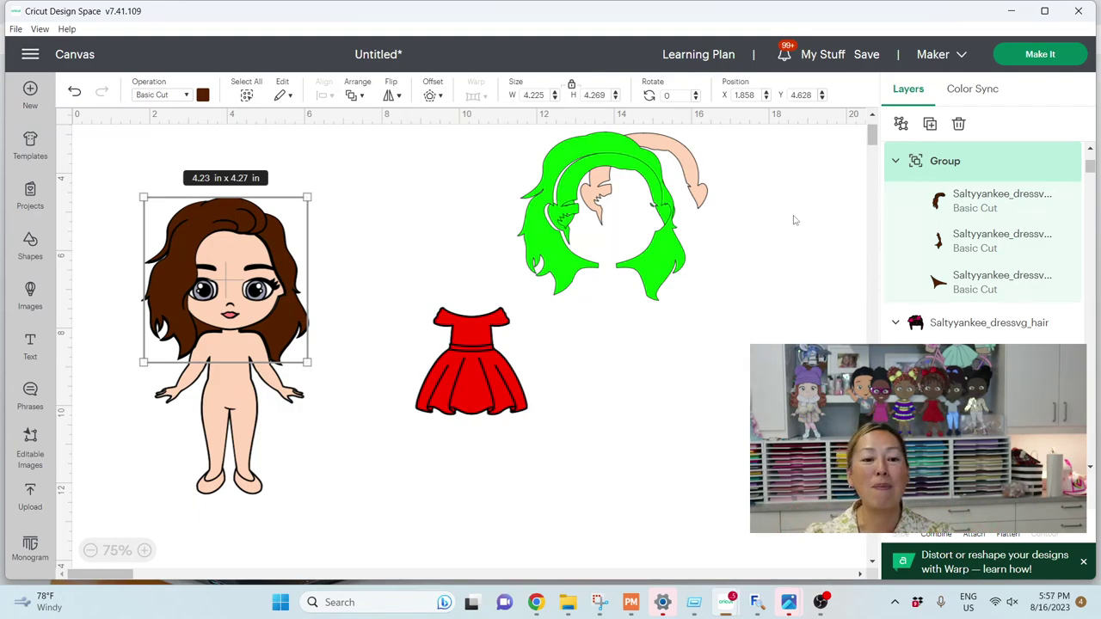
{"action": "left_click_drag", "start_coordinate": [602, 217], "coordinate": [664, 272]}
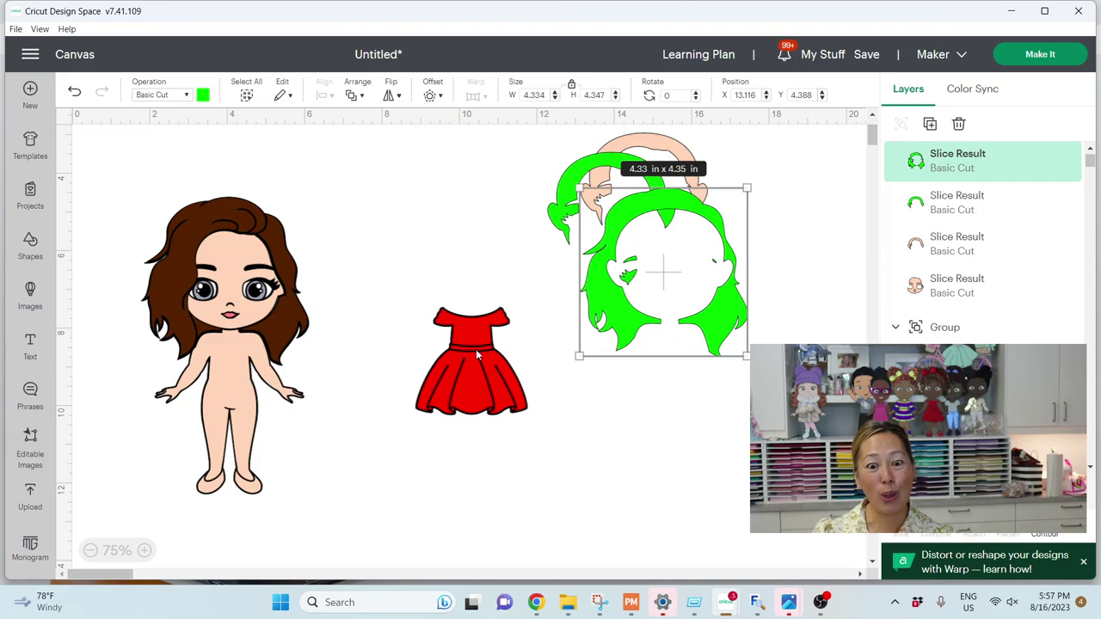
{"action": "left_click_drag", "start_coordinate": [476, 349], "coordinate": [216, 375]}
Step: Bring the red dress to front, test it on the doll, undo, and set it right
{"action": "left_click", "coordinate": [351, 94]}
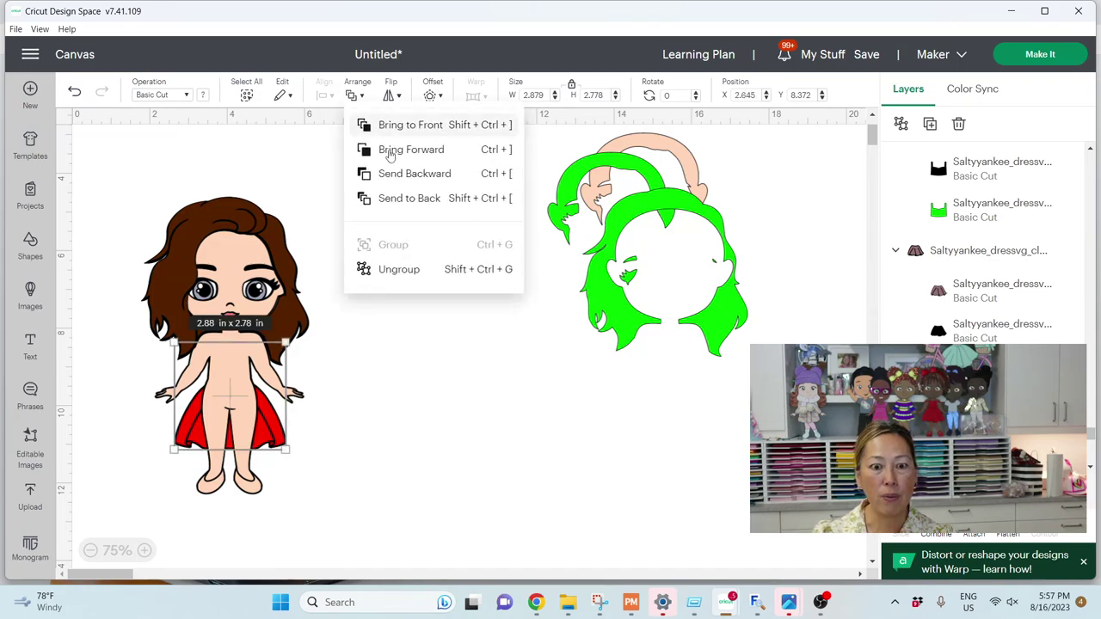
{"action": "left_click", "coordinate": [421, 126]}
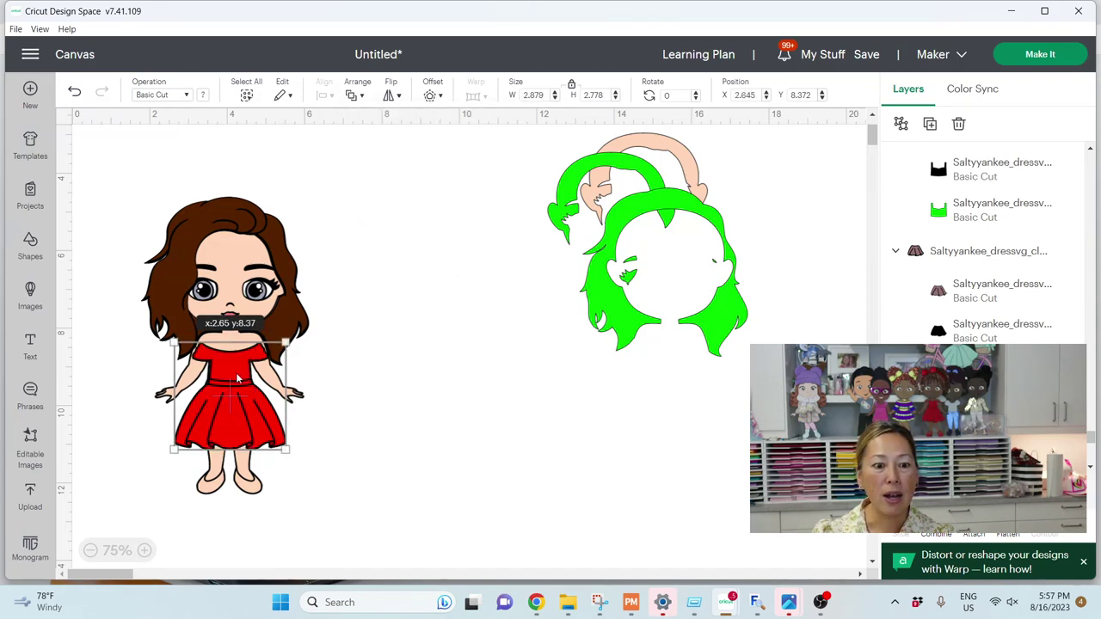
{"action": "left_click_drag", "start_coordinate": [238, 379], "coordinate": [239, 372]}
{"action": "key", "text": "ctrl+z"}
{"action": "key", "text": "ctrl+z"}
{"action": "key", "text": "ctrl+z"}
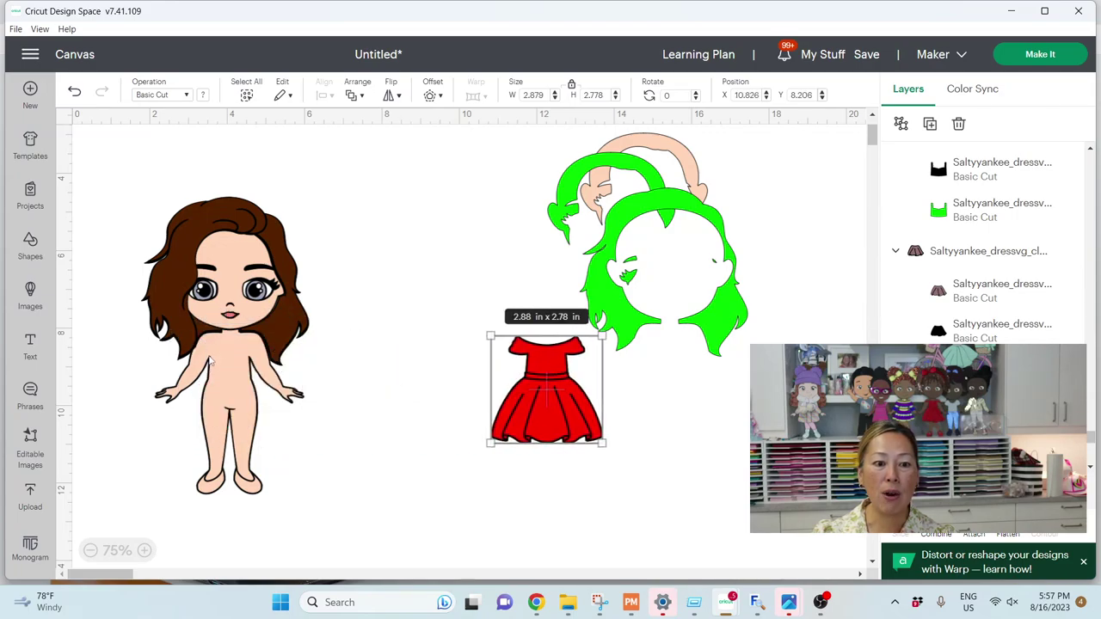
{"action": "left_click", "coordinate": [257, 391]}
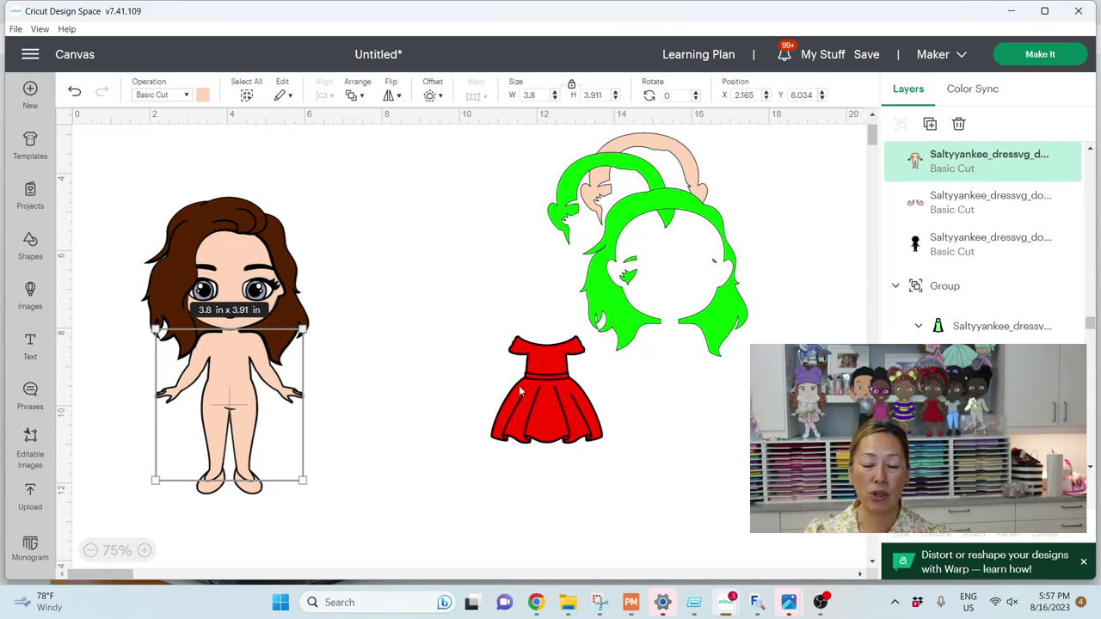
{"action": "left_click_drag", "start_coordinate": [554, 414], "coordinate": [239, 411]}
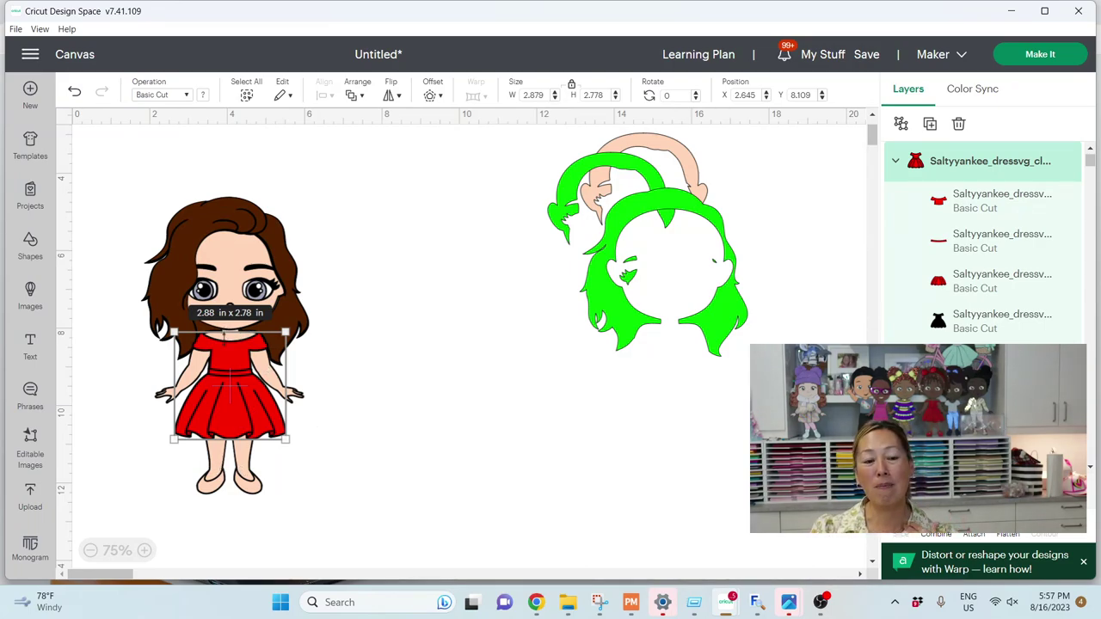
{"action": "left_click_drag", "start_coordinate": [242, 385], "coordinate": [412, 357]}
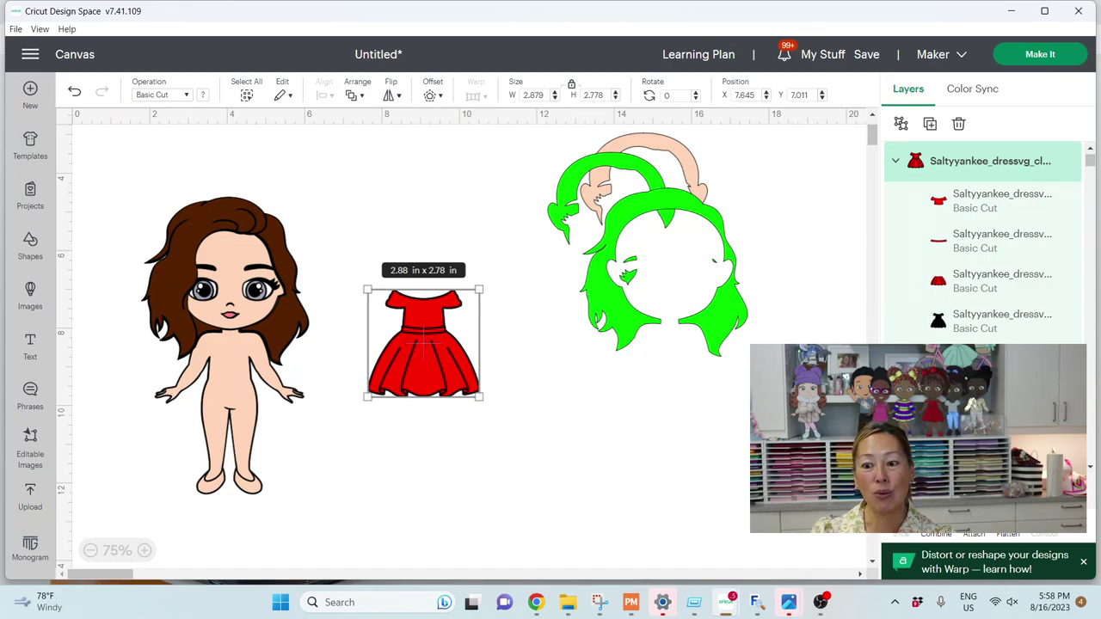
Step: Ungroup the dress and pull apart the red skirt, bodice, belt and black dress, revealing the green dress
{"action": "left_click", "coordinate": [902, 125]}
{"action": "left_click_drag", "start_coordinate": [421, 365], "coordinate": [508, 408]}
{"action": "left_click_drag", "start_coordinate": [439, 305], "coordinate": [495, 273]}
{"action": "left_click_drag", "start_coordinate": [422, 327], "coordinate": [505, 343]}
{"action": "left_click_drag", "start_coordinate": [401, 361], "coordinate": [346, 269]}
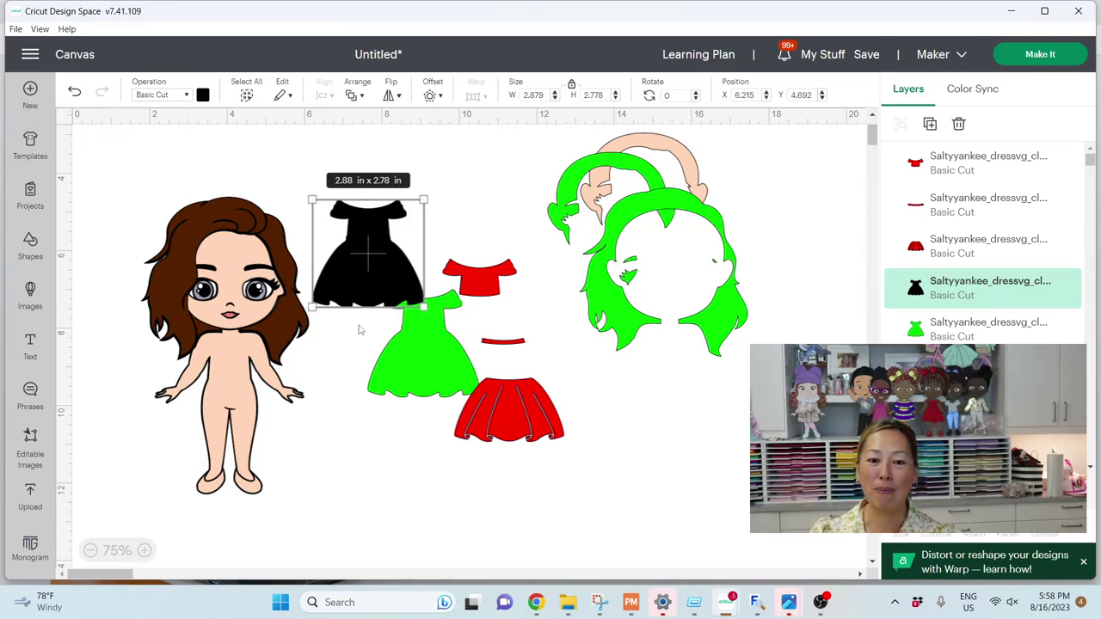
{"action": "left_click", "coordinate": [379, 278]}
{"action": "left_click_drag", "start_coordinate": [379, 278], "coordinate": [545, 311]}
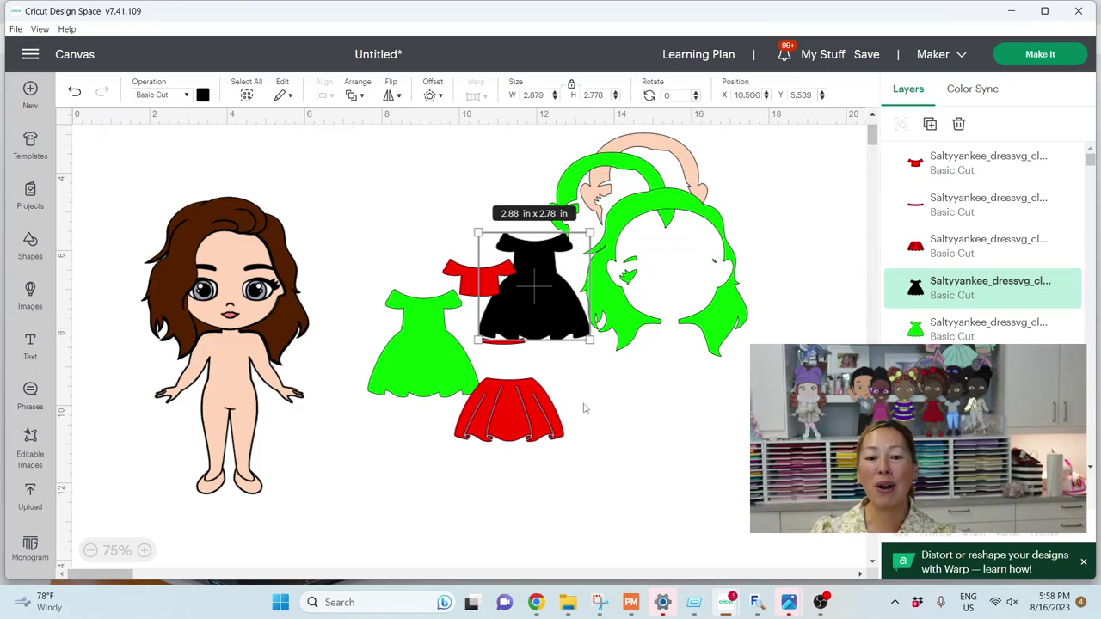
Step: Restack the red top, belt and skirt together and move the green dress down-left
{"action": "left_click", "coordinate": [453, 248]}
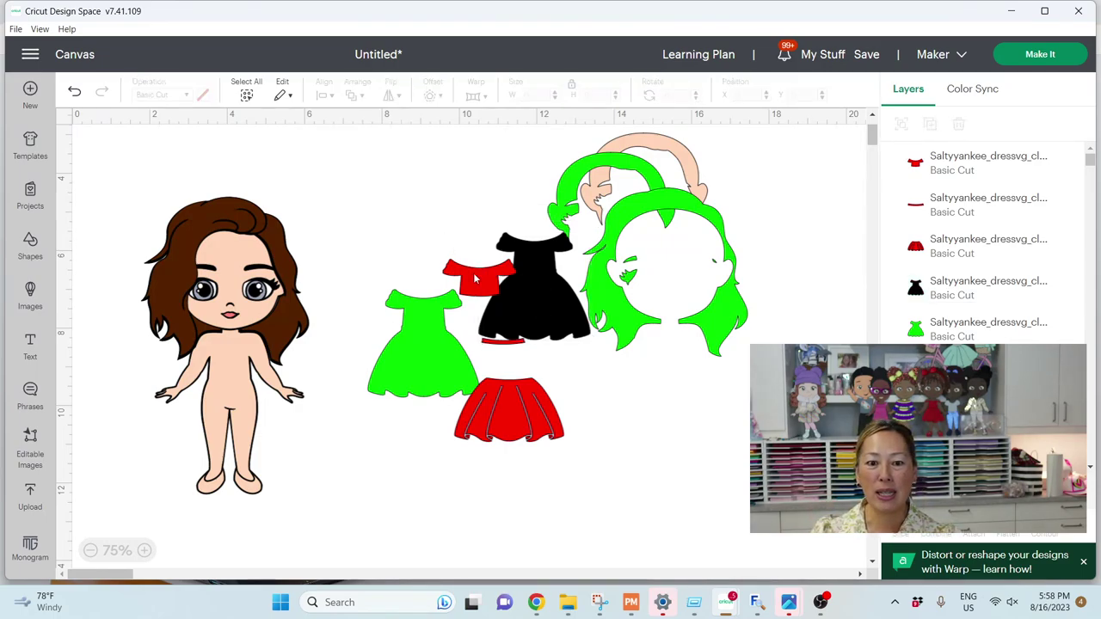
{"action": "left_click_drag", "start_coordinate": [475, 279], "coordinate": [436, 214]}
{"action": "left_click_drag", "start_coordinate": [504, 343], "coordinate": [436, 237]}
{"action": "left_click_drag", "start_coordinate": [446, 338], "coordinate": [363, 488]}
{"action": "left_click_drag", "start_coordinate": [483, 429], "coordinate": [407, 291]}
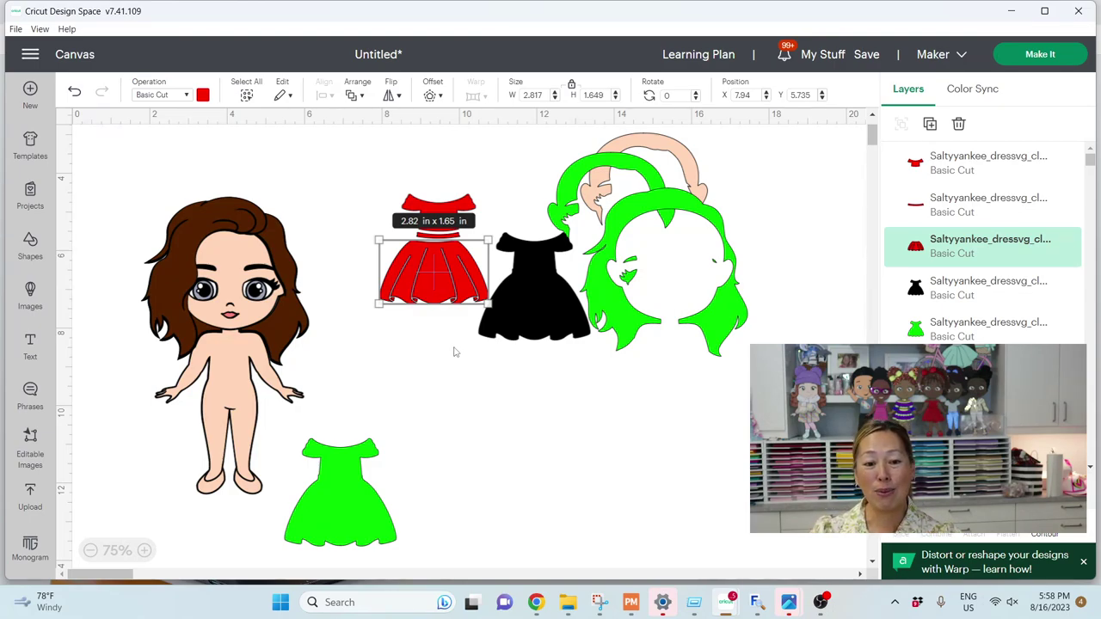
Step: Fit the green dress onto the separate skin-tone body
{"action": "left_click_drag", "start_coordinate": [359, 503], "coordinate": [250, 406]}
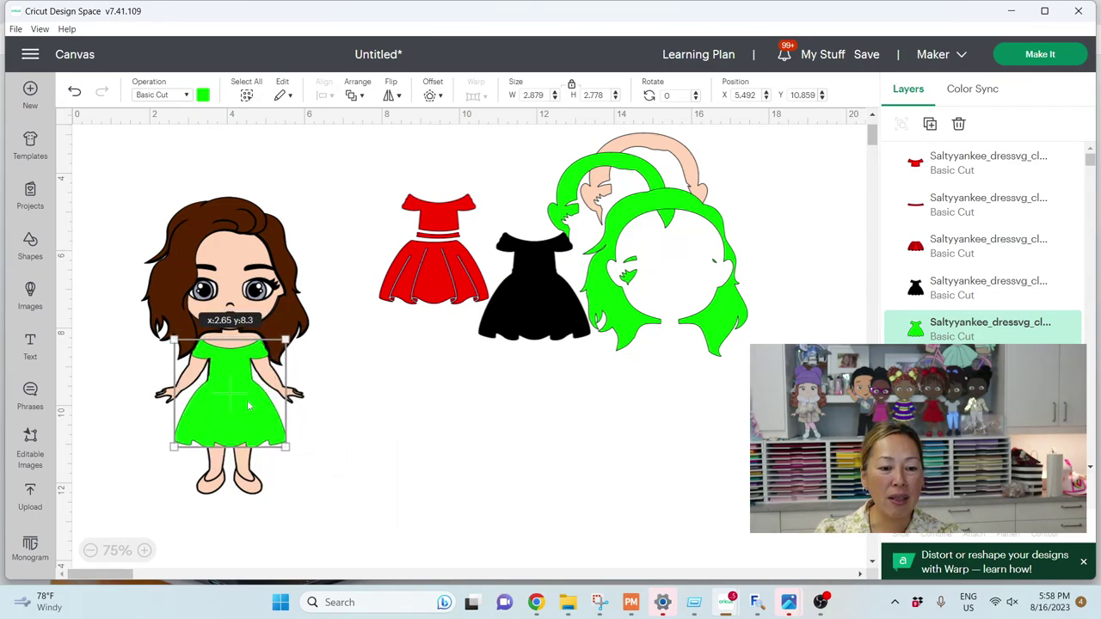
{"action": "left_click_drag", "start_coordinate": [247, 407], "coordinate": [595, 446]}
{"action": "left_click", "coordinate": [492, 421]}
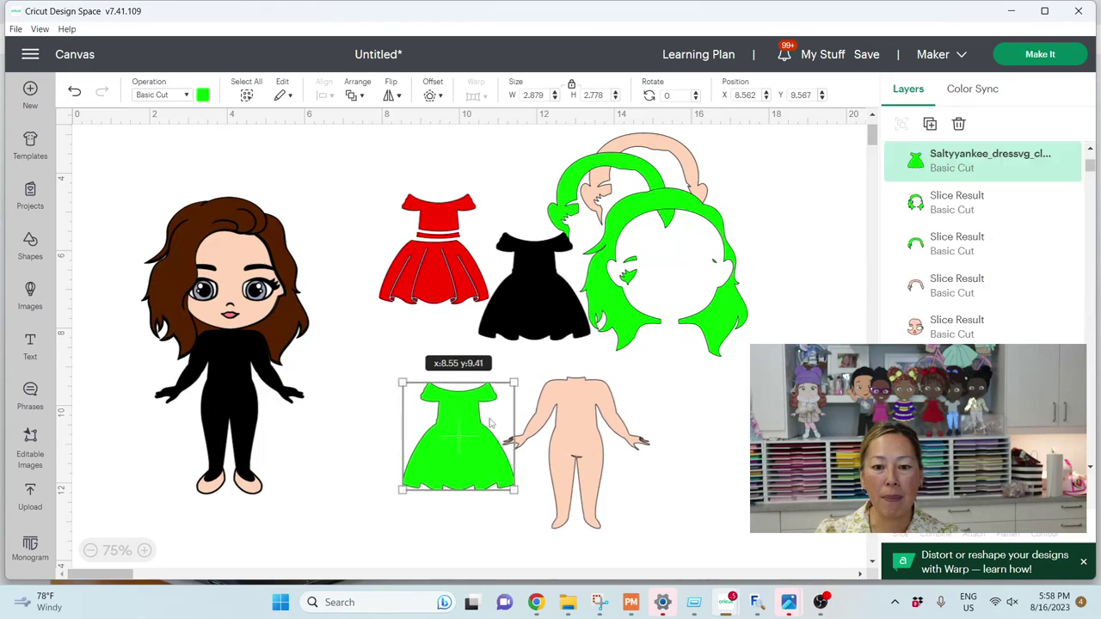
{"action": "left_click_drag", "start_coordinate": [493, 422], "coordinate": [587, 446]}
{"action": "left_click", "coordinate": [738, 464]}
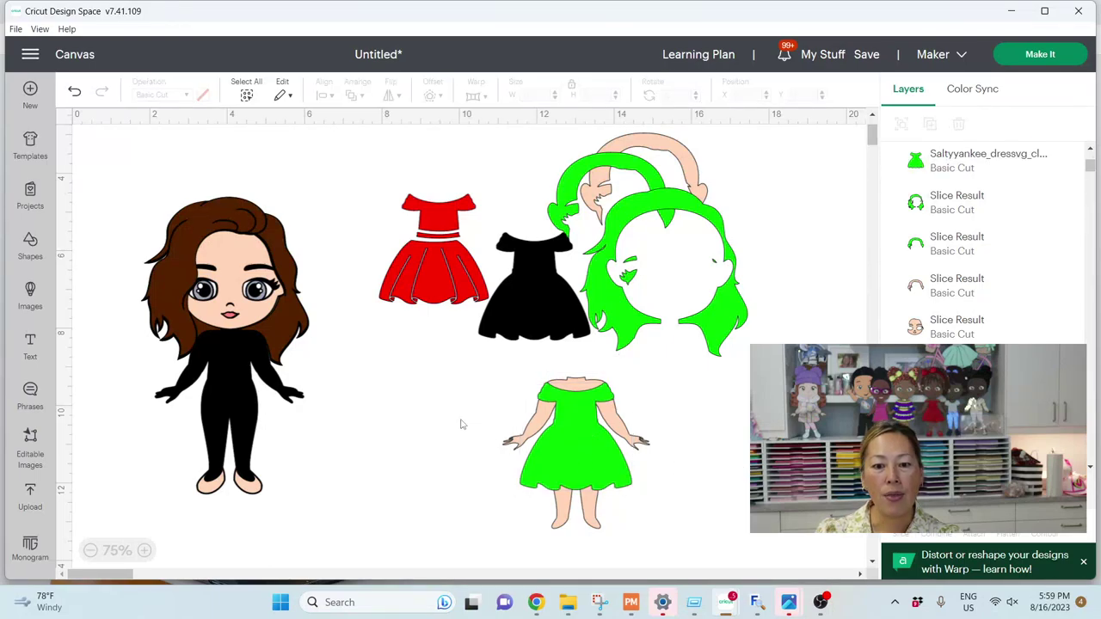
Step: Dismiss the Warp tip and box-select the dressed doll body
{"action": "left_click_drag", "start_coordinate": [455, 417], "coordinate": [666, 510]}
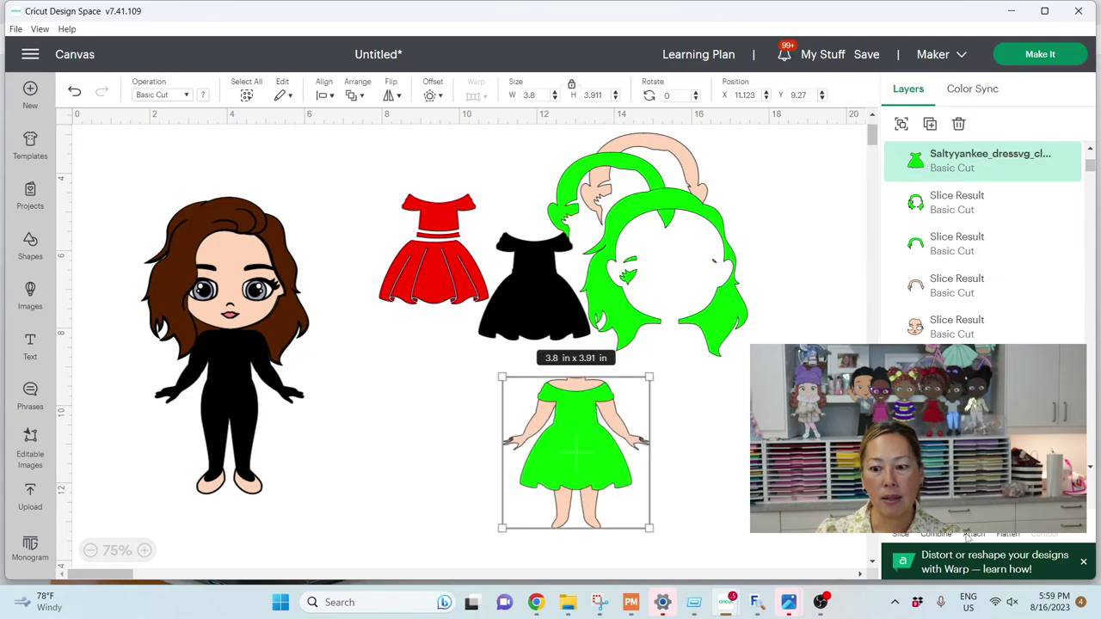
{"action": "left_click", "coordinate": [1085, 565]}
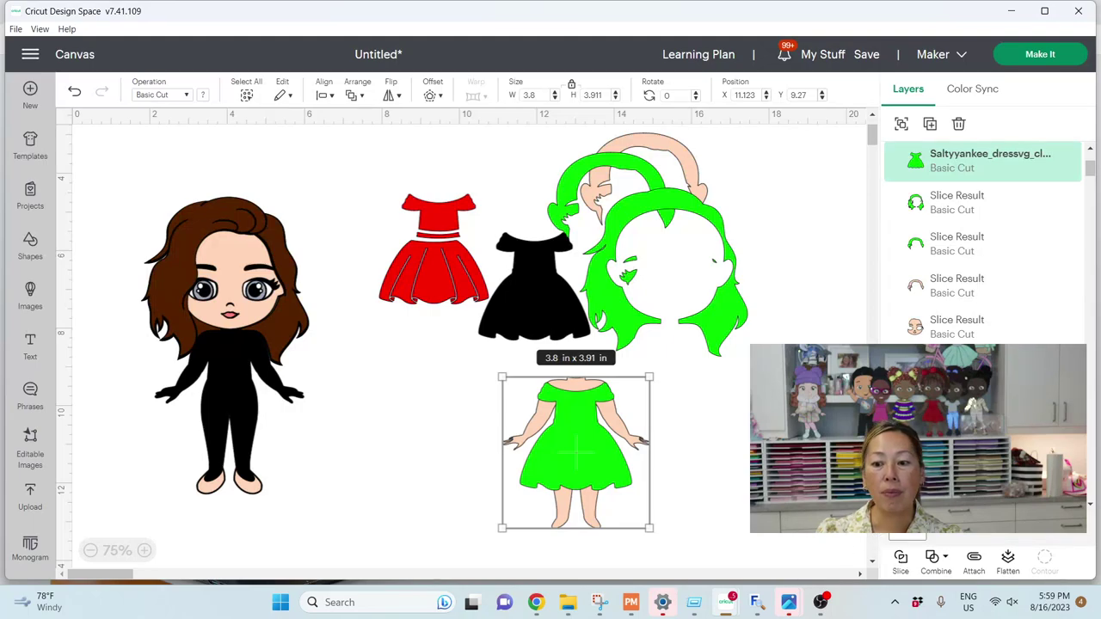
{"action": "left_click_drag", "start_coordinate": [716, 517], "coordinate": [424, 353]}
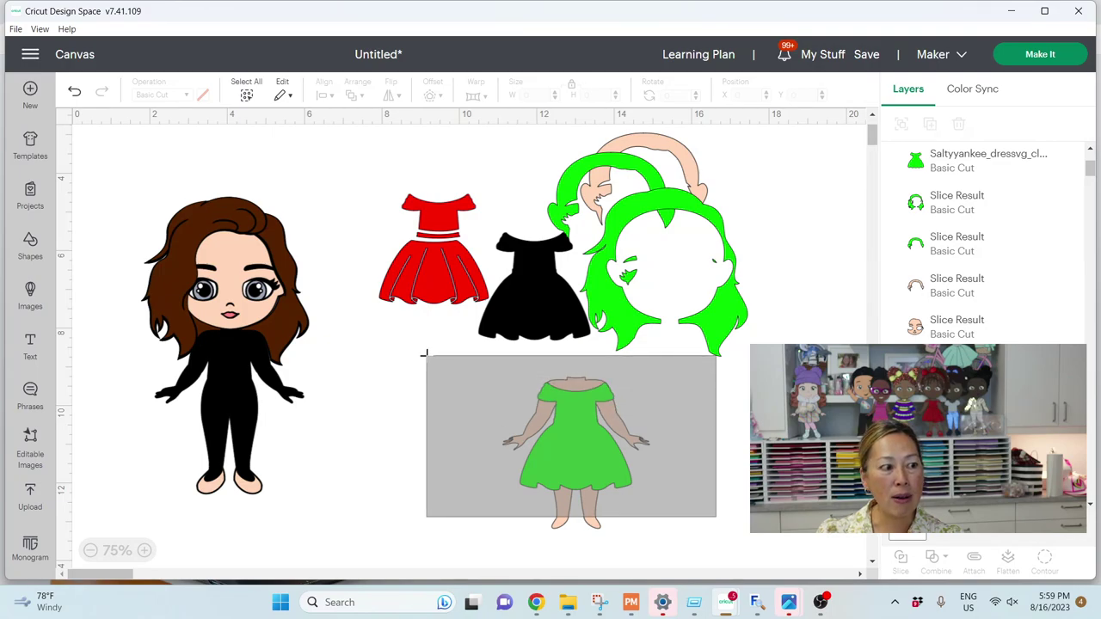
{"action": "left_click_drag", "start_coordinate": [424, 353], "coordinate": [431, 348]}
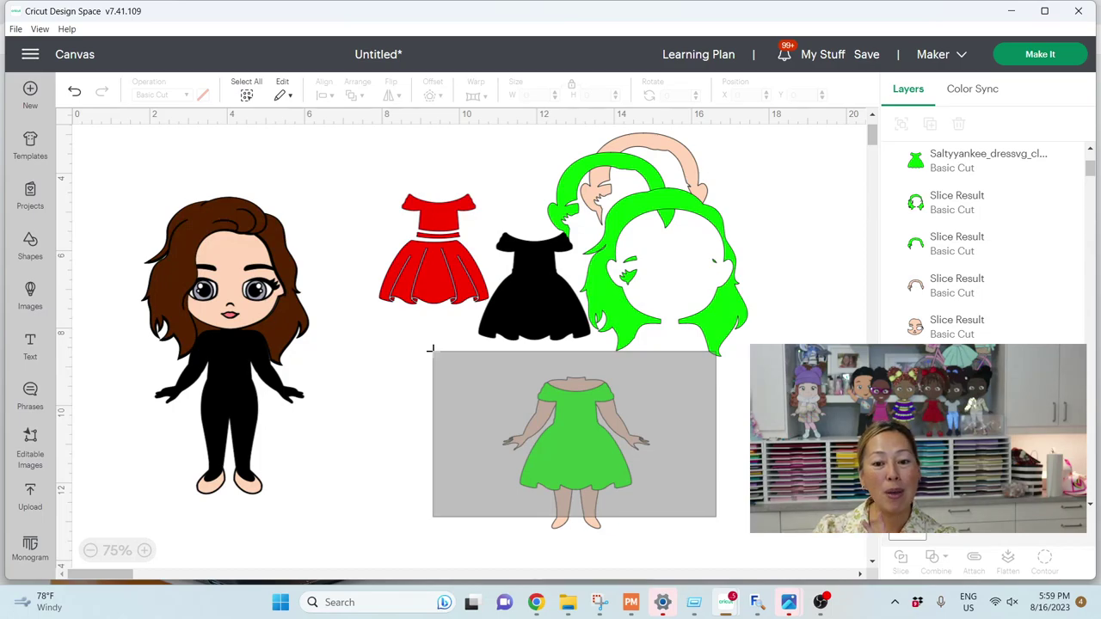
{"action": "left_click_drag", "start_coordinate": [431, 348], "coordinate": [431, 349]}
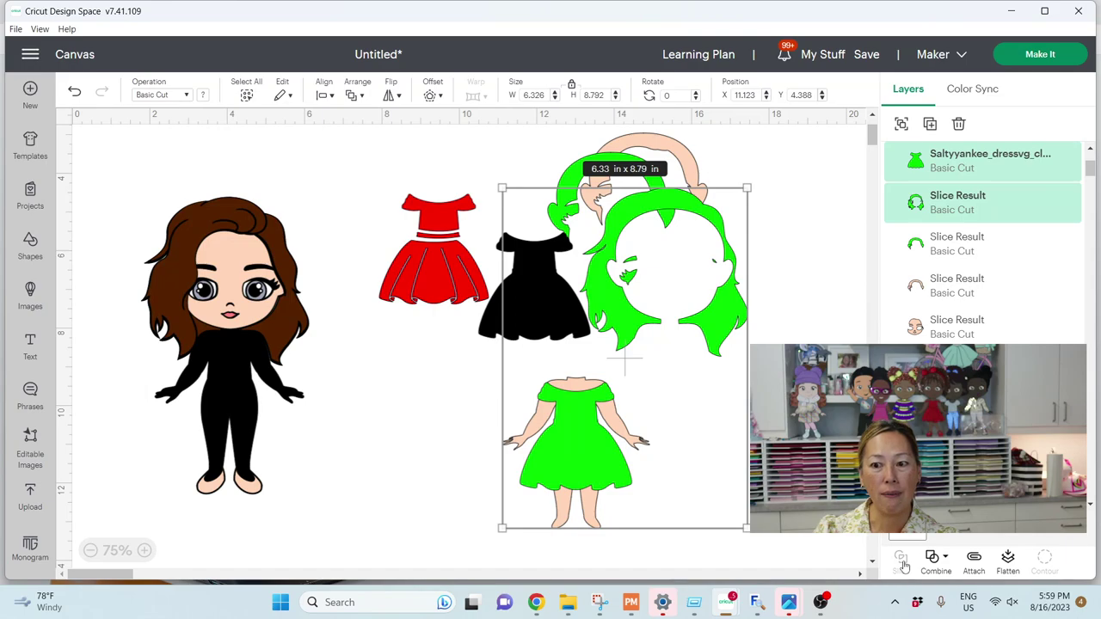
Step: Reselect only the green dress and body, slice them, and pull the green piece right
{"action": "key", "text": "Escape"}
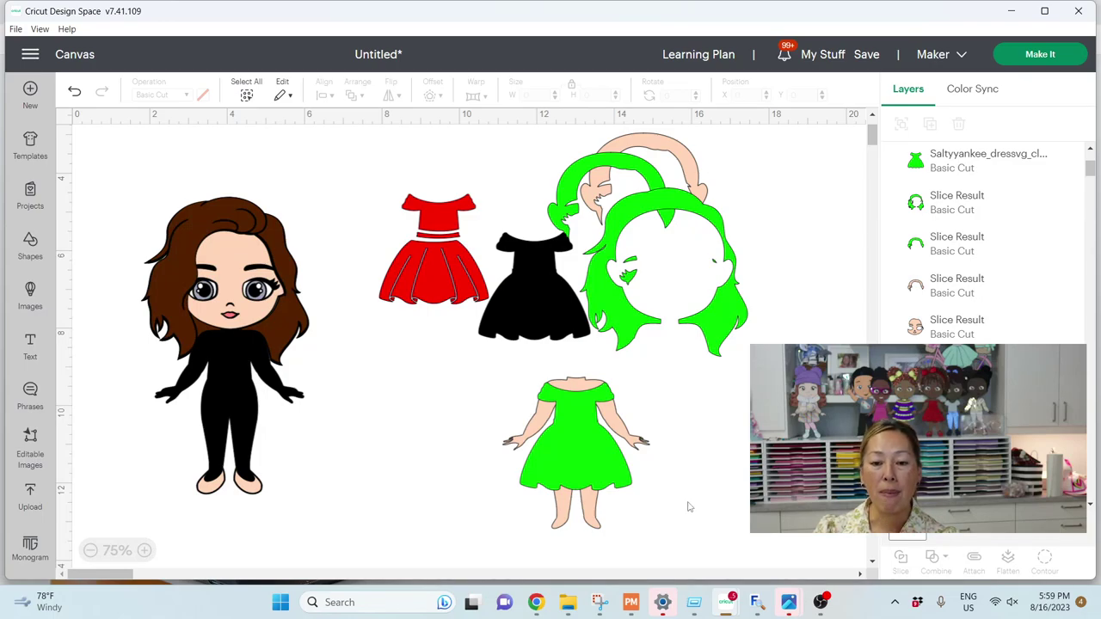
{"action": "left_click_drag", "start_coordinate": [688, 501], "coordinate": [453, 437]}
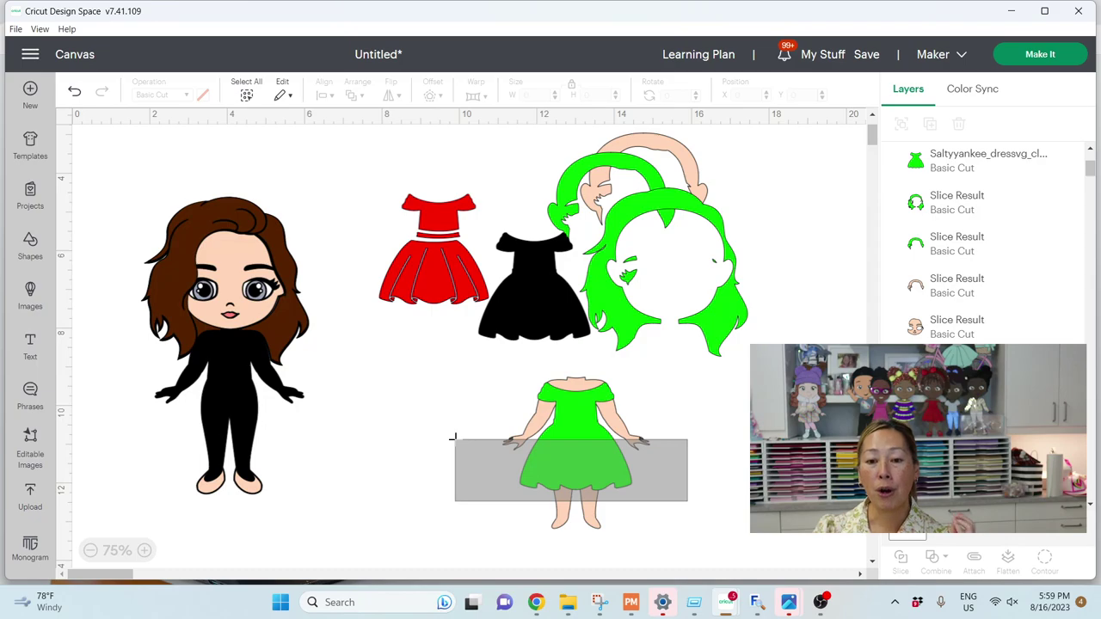
{"action": "left_click_drag", "start_coordinate": [453, 437], "coordinate": [453, 437]}
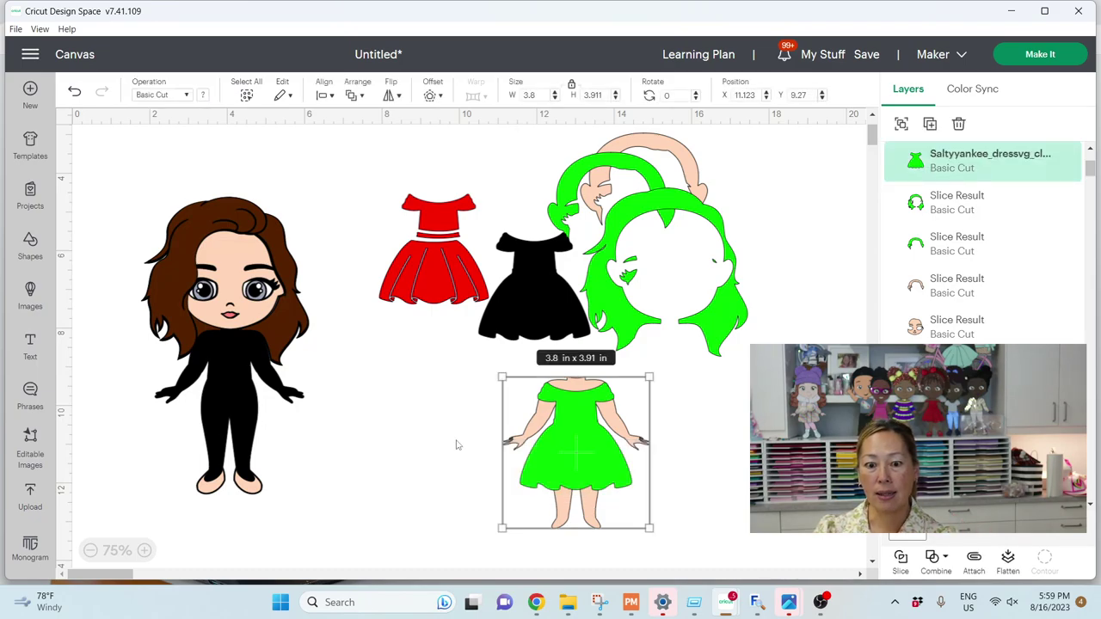
{"action": "left_click", "coordinate": [675, 440]}
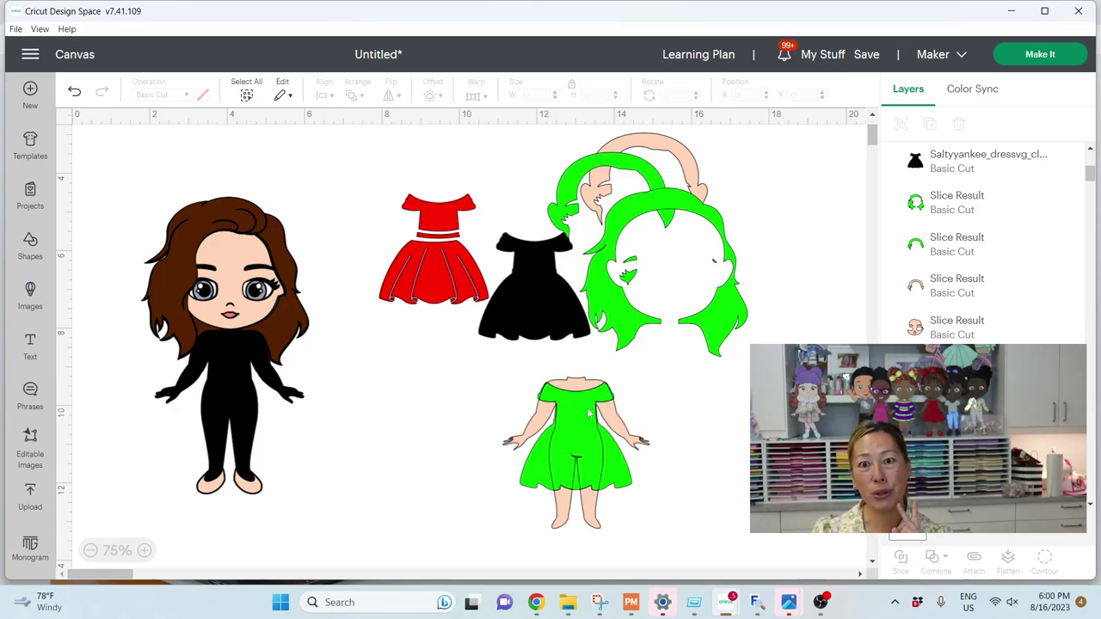
{"action": "left_click_drag", "start_coordinate": [517, 428], "coordinate": [667, 430]}
Step: Move the green top and the peach torso slice off to the right
{"action": "left_click_drag", "start_coordinate": [591, 438], "coordinate": [724, 437]}
{"action": "left_click", "coordinate": [595, 452]}
{"action": "left_click_drag", "start_coordinate": [595, 451], "coordinate": [779, 454]}
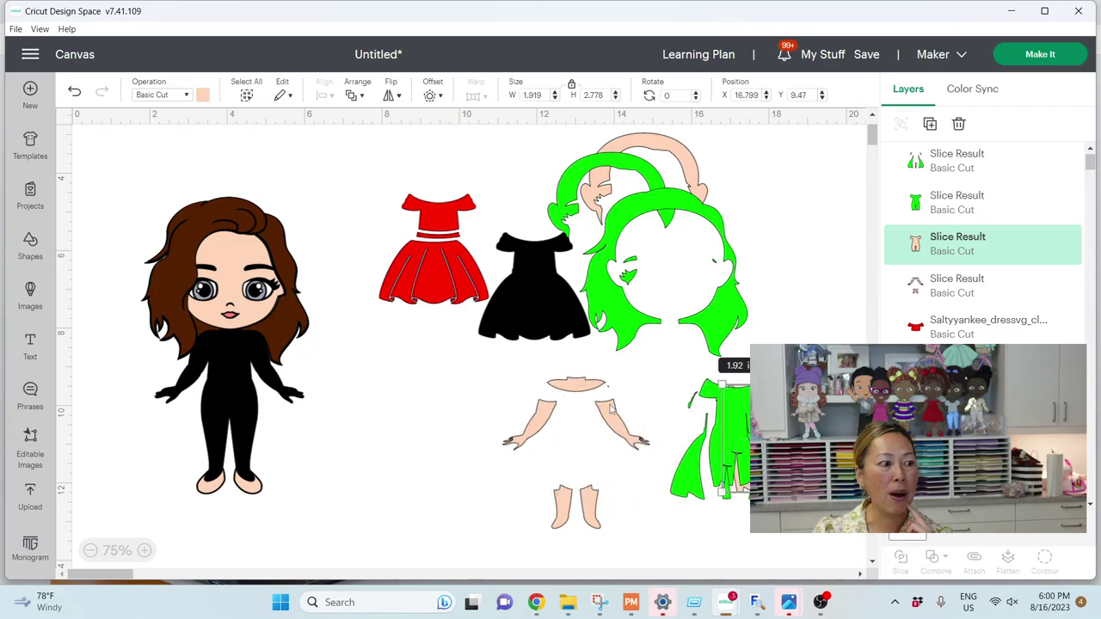
Step: Place the arms-and-legs slice to the left, just below the red dress
{"action": "left_click_drag", "start_coordinate": [613, 422], "coordinate": [517, 419]}
{"action": "left_click", "coordinate": [144, 552]}
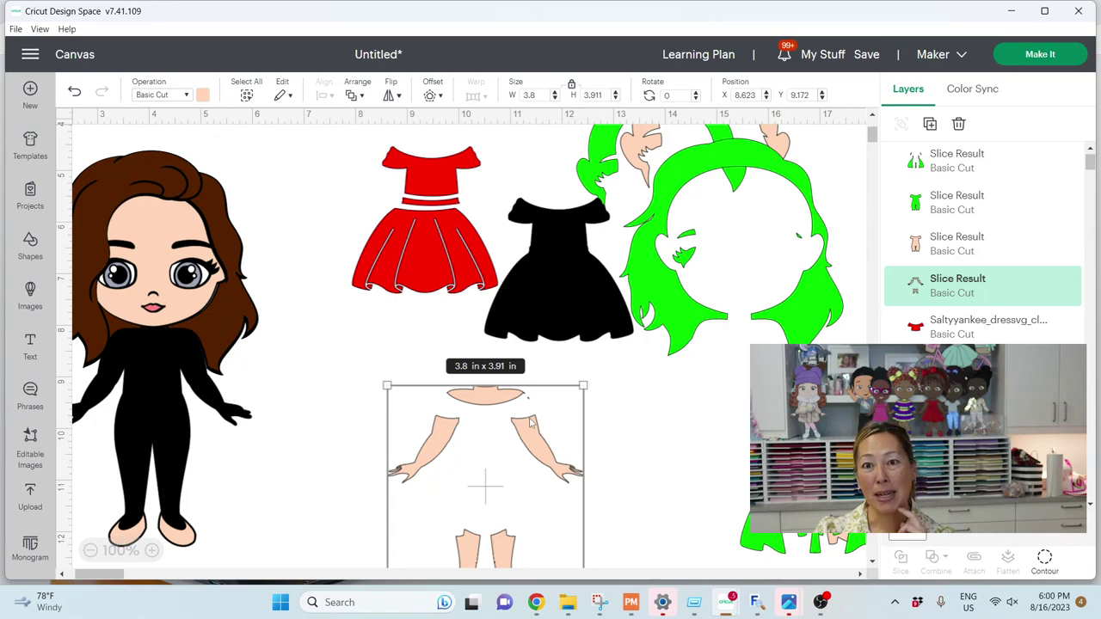
{"action": "left_click_drag", "start_coordinate": [536, 444], "coordinate": [422, 384]}
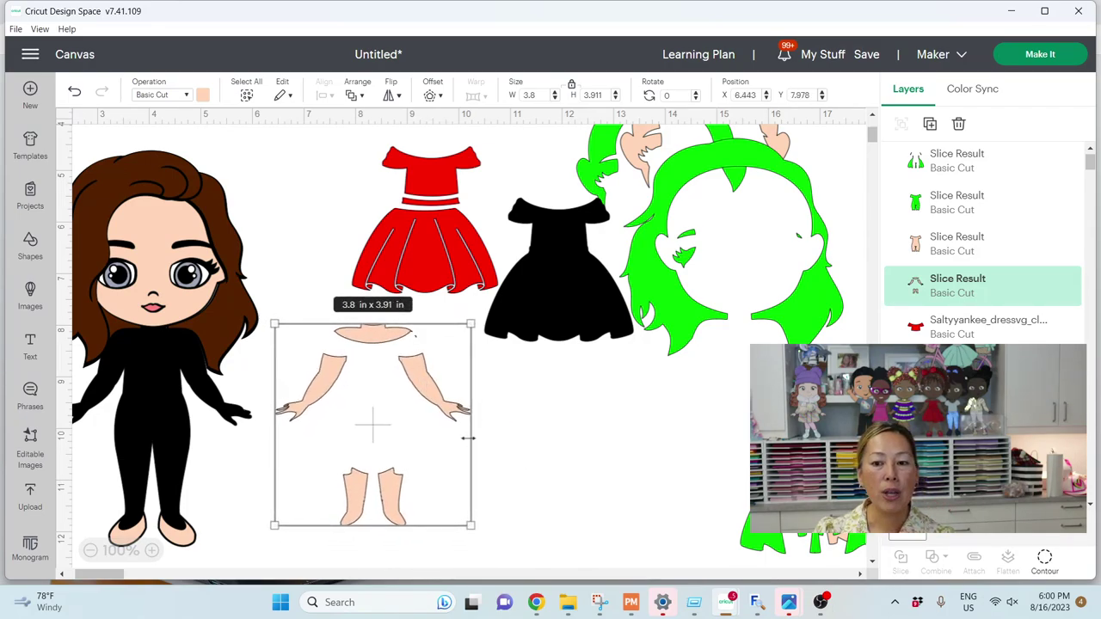
{"action": "left_click", "coordinate": [531, 433]}
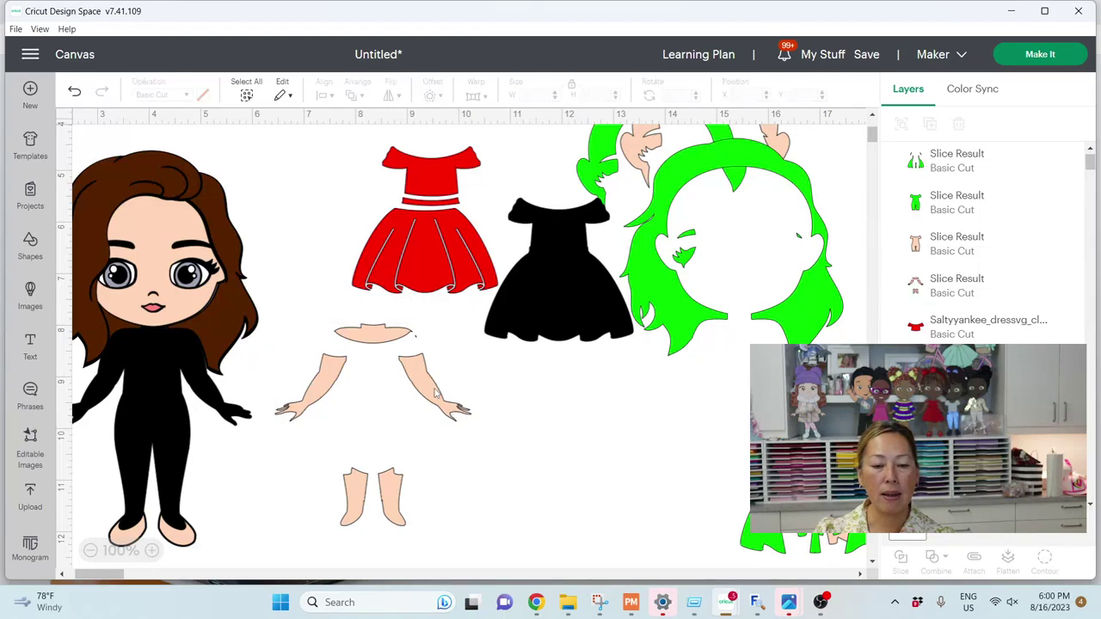
{"action": "mouse_move", "coordinate": [436, 392]}
{"action": "left_mouse_down"}
{"action": "mouse_move", "coordinate": [459, 422]}
{"action": "mouse_move", "coordinate": [444, 399]}
{"action": "left_mouse_up"}
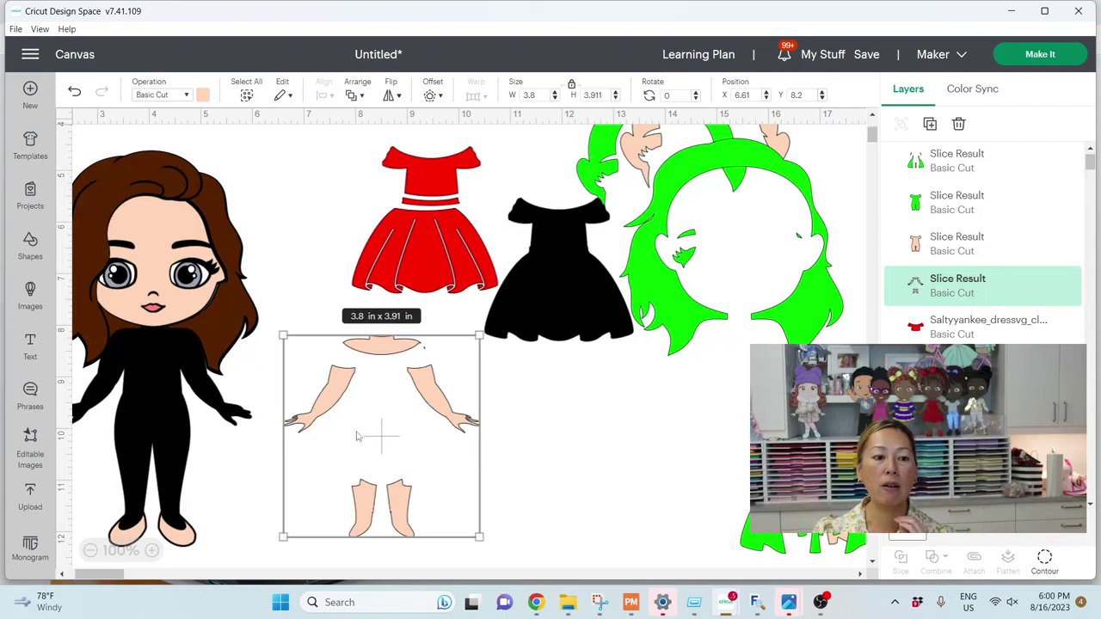
Step: Add a square from Shapes and lay it over the body parts
{"action": "left_click", "coordinate": [31, 241]}
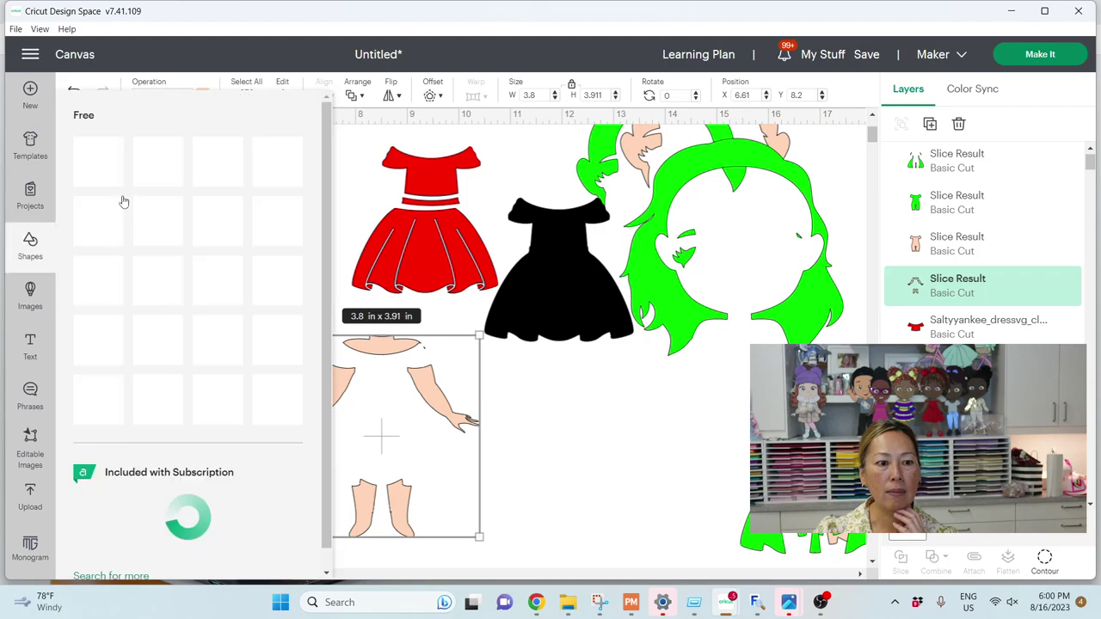
{"action": "left_click", "coordinate": [277, 342]}
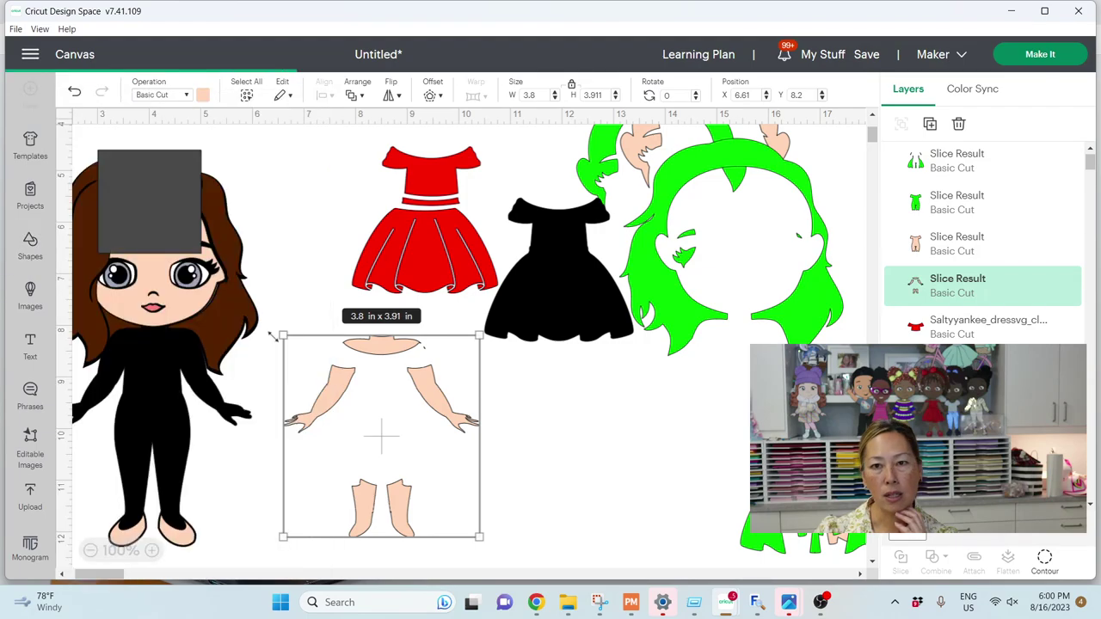
{"action": "left_click_drag", "start_coordinate": [154, 203], "coordinate": [454, 414]}
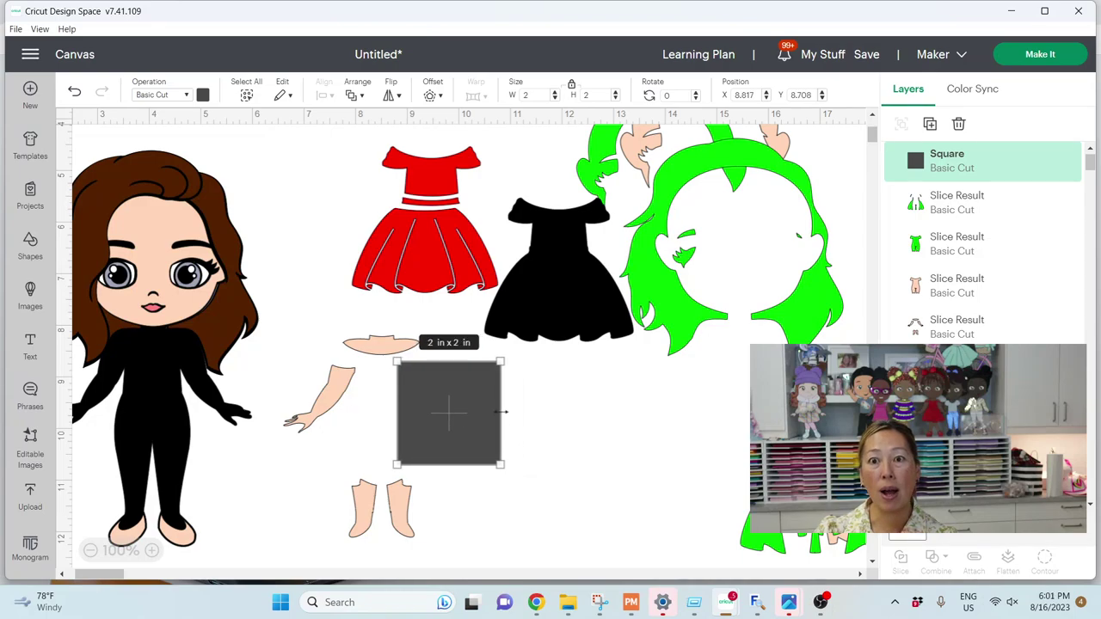
{"action": "left_click", "coordinate": [578, 456]}
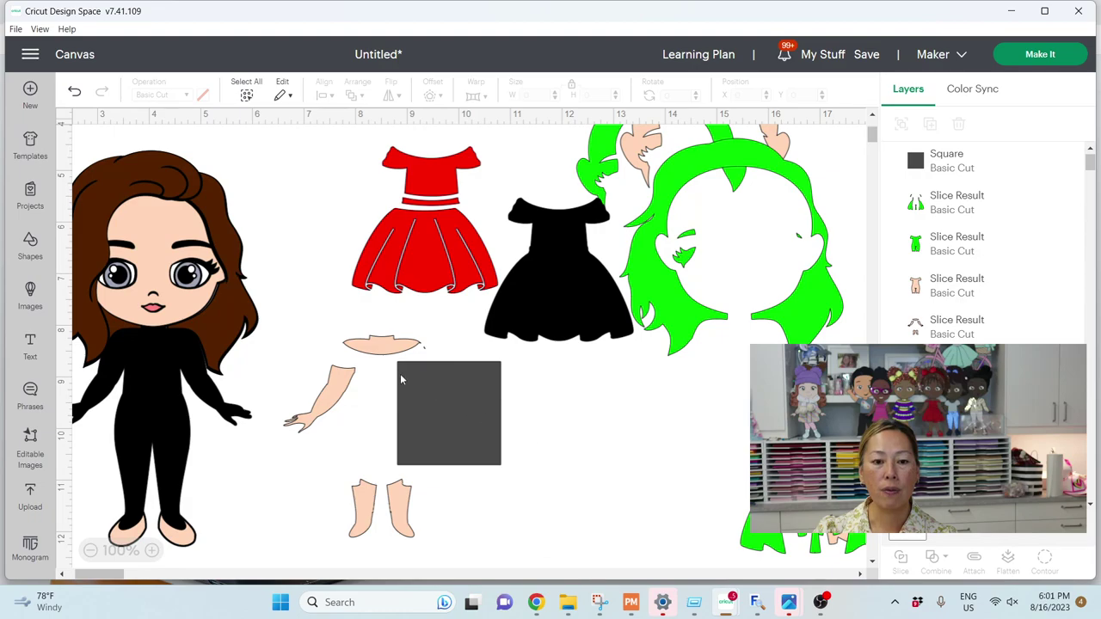
Step: Slice the arm with the square and spread the resulting pieces apart
{"action": "left_click_drag", "start_coordinate": [602, 436], "coordinate": [381, 421]}
{"action": "left_click", "coordinate": [900, 560]}
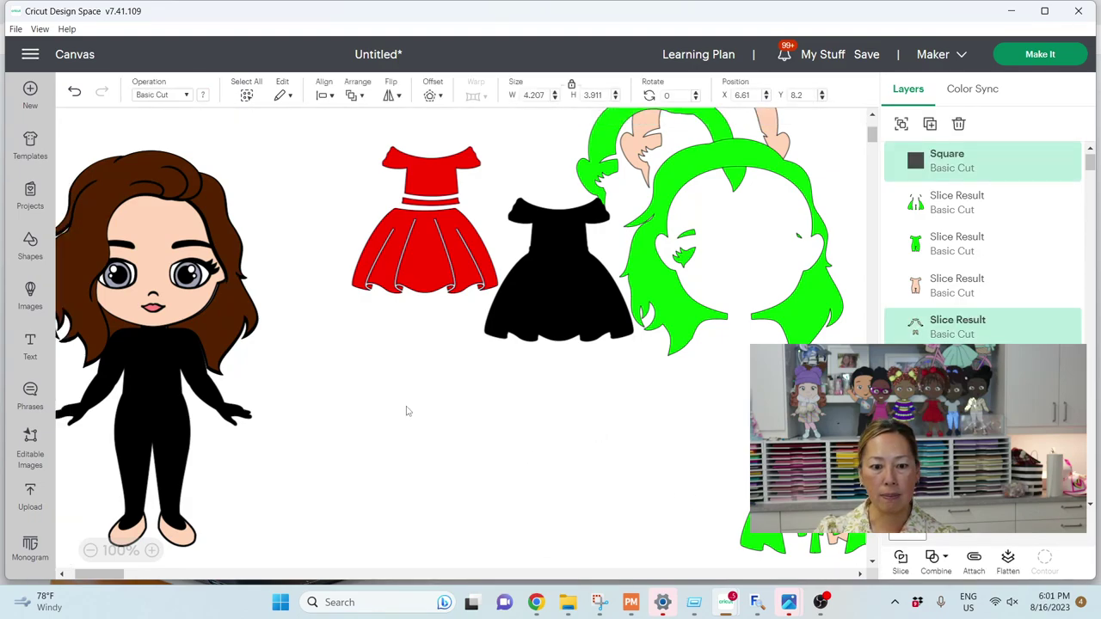
{"action": "left_click", "coordinate": [408, 404]}
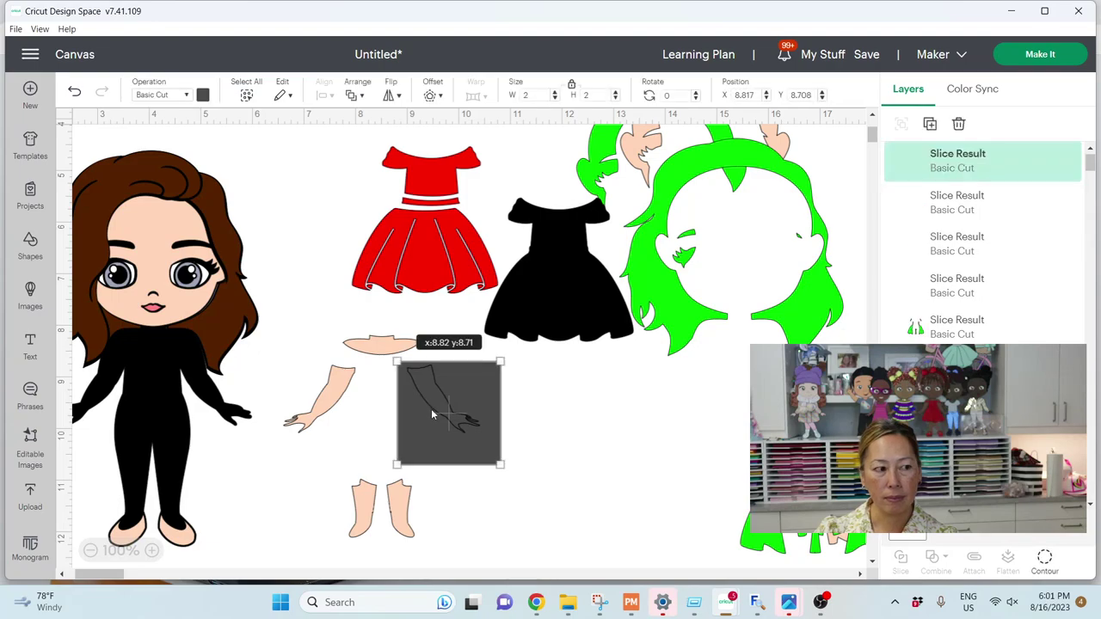
{"action": "left_click_drag", "start_coordinate": [429, 411], "coordinate": [607, 424]}
{"action": "left_click", "coordinate": [477, 424]}
{"action": "left_click_drag", "start_coordinate": [477, 424], "coordinate": [656, 437]}
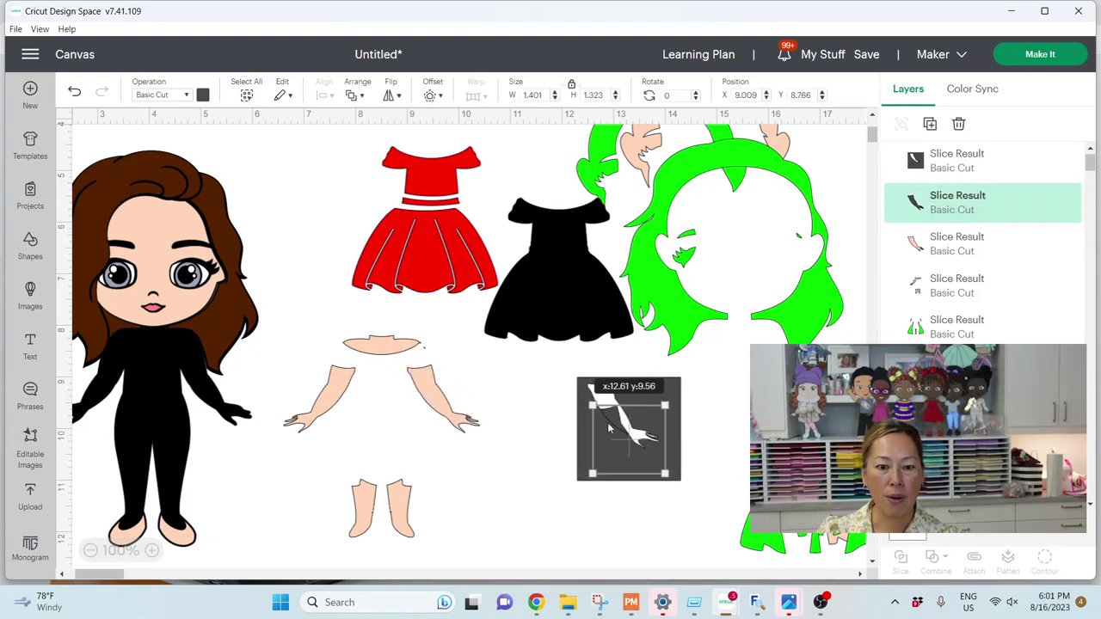
{"action": "left_click_drag", "start_coordinate": [438, 391], "coordinate": [303, 198]}
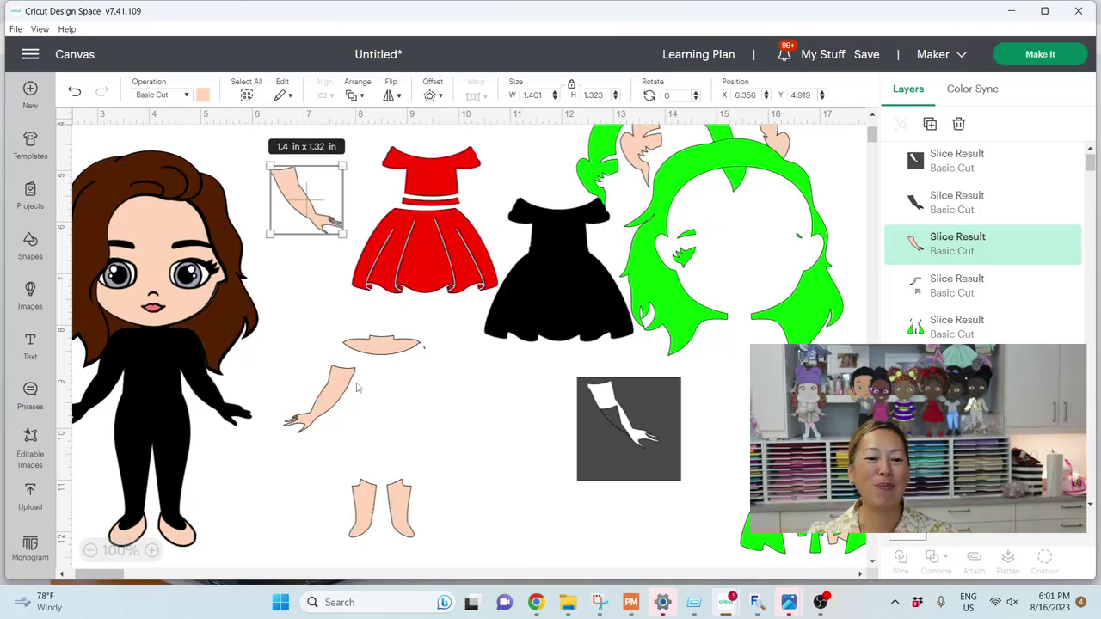
Step: Delete the black arm scrap and enlarge the grey slice to 5.71 x 5.71 in
{"action": "left_click_drag", "start_coordinate": [677, 447], "coordinate": [629, 497]}
{"action": "key", "text": "Delete"}
{"action": "left_click_drag", "start_coordinate": [561, 428], "coordinate": [490, 377]}
{"action": "left_click_drag", "start_coordinate": [507, 438], "coordinate": [699, 568]}
{"action": "left_click_drag", "start_coordinate": [511, 431], "coordinate": [490, 550]}
Step: Position the grey 5.71 in slice over the doll's right leg
{"action": "left_click", "coordinate": [424, 436]}
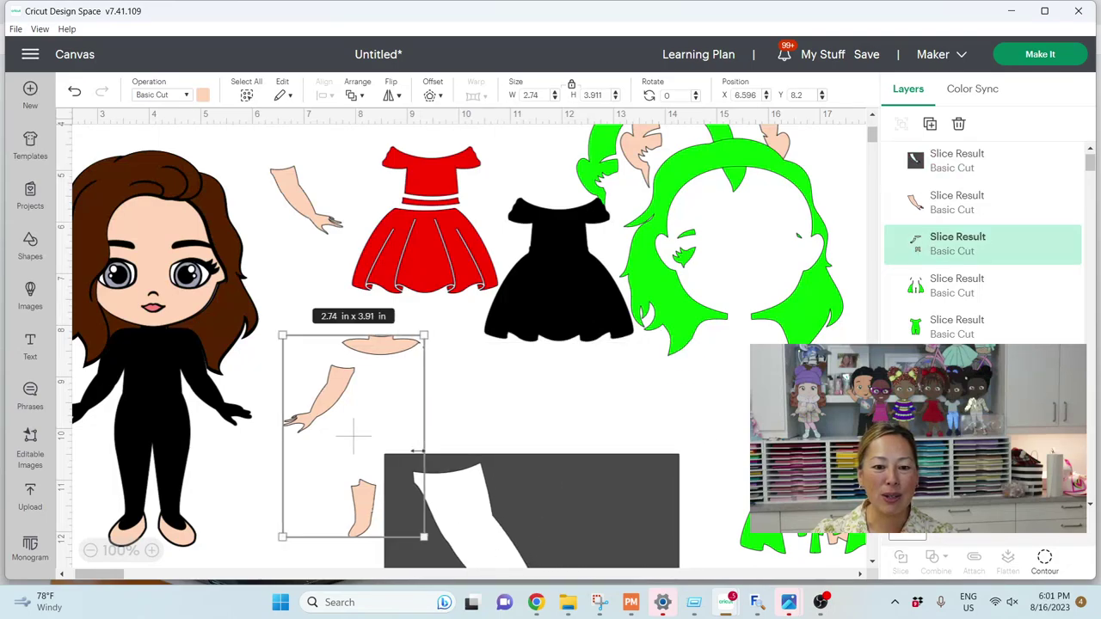
{"action": "left_click", "coordinate": [479, 498]}
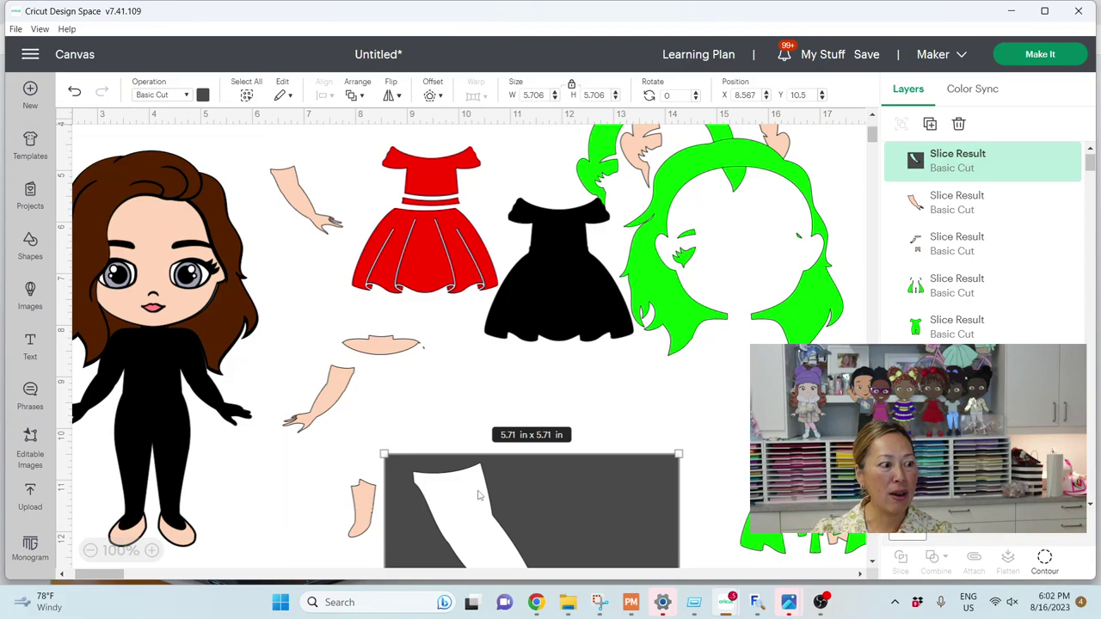
{"action": "scroll", "coordinate": [479, 496], "scroll_direction": "down", "scroll_amount": 2}
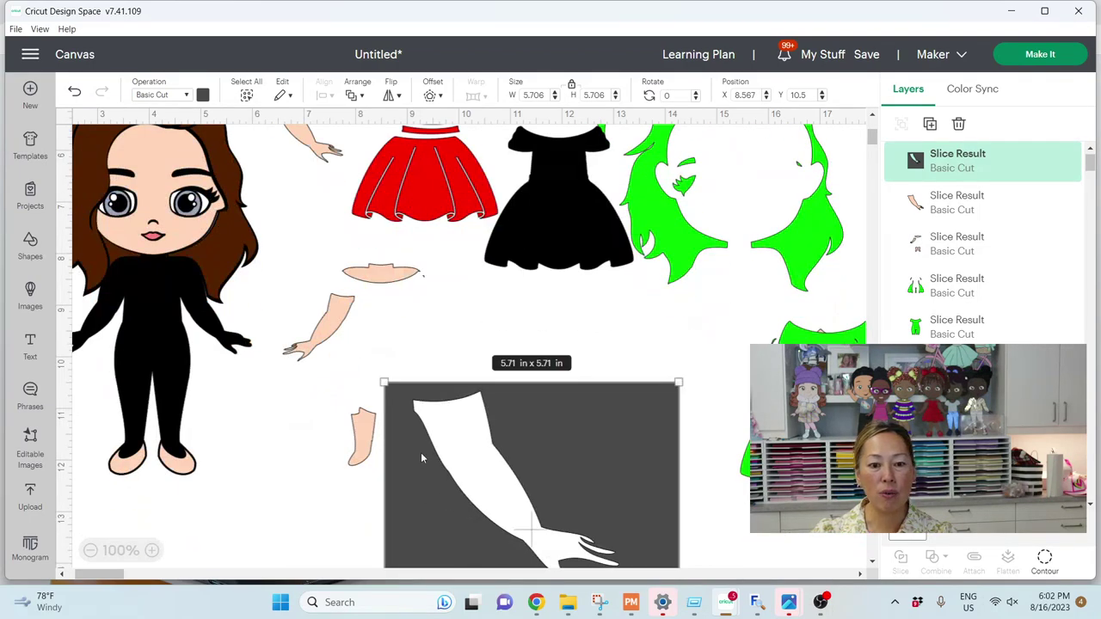
{"action": "left_click_drag", "start_coordinate": [421, 453], "coordinate": [518, 454]}
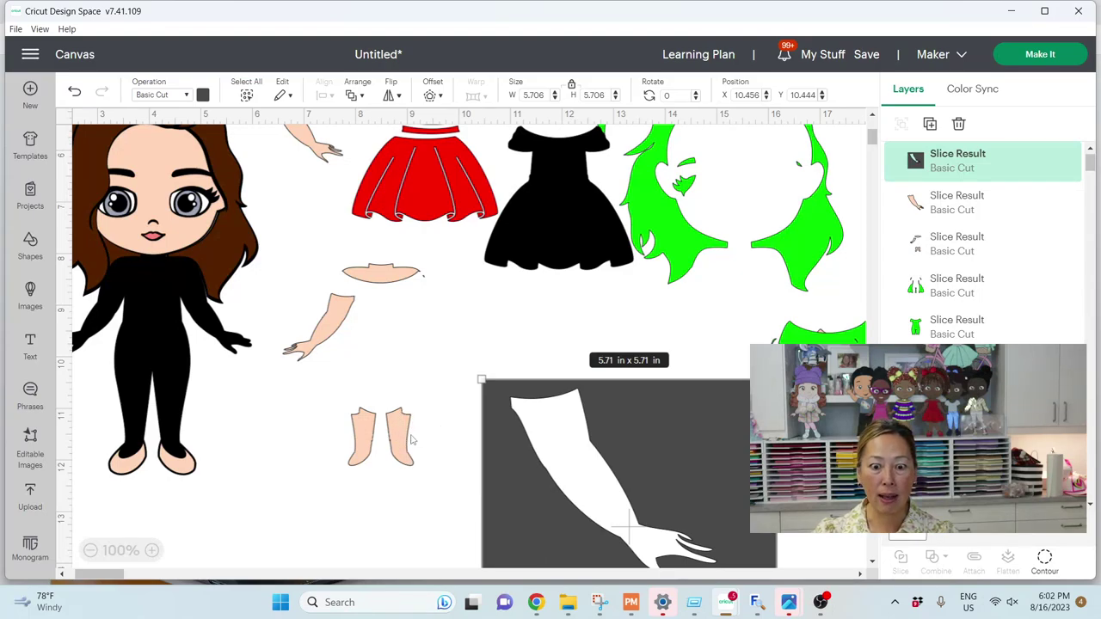
{"action": "left_click_drag", "start_coordinate": [519, 465], "coordinate": [419, 424]}
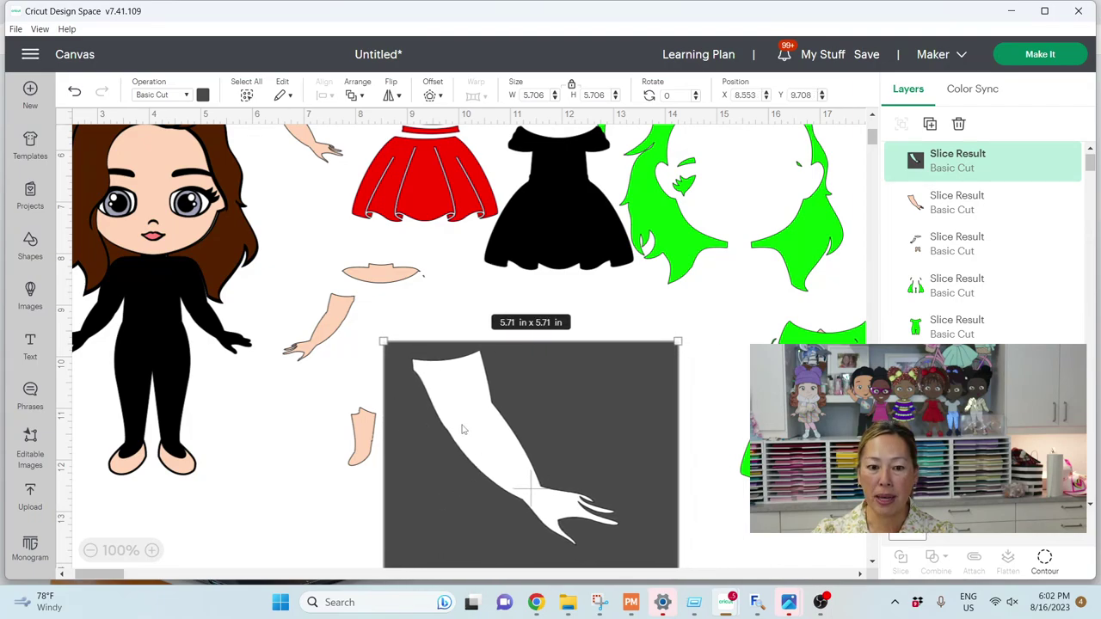
{"action": "left_click_drag", "start_coordinate": [461, 468], "coordinate": [440, 487]}
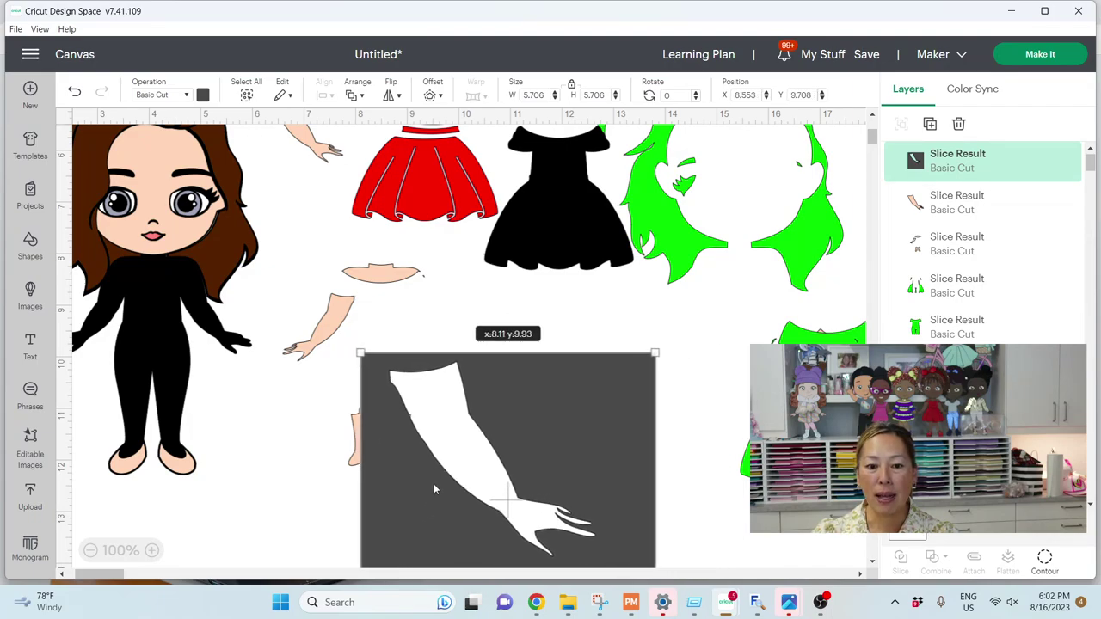
{"action": "left_click_drag", "start_coordinate": [435, 489], "coordinate": [430, 489]}
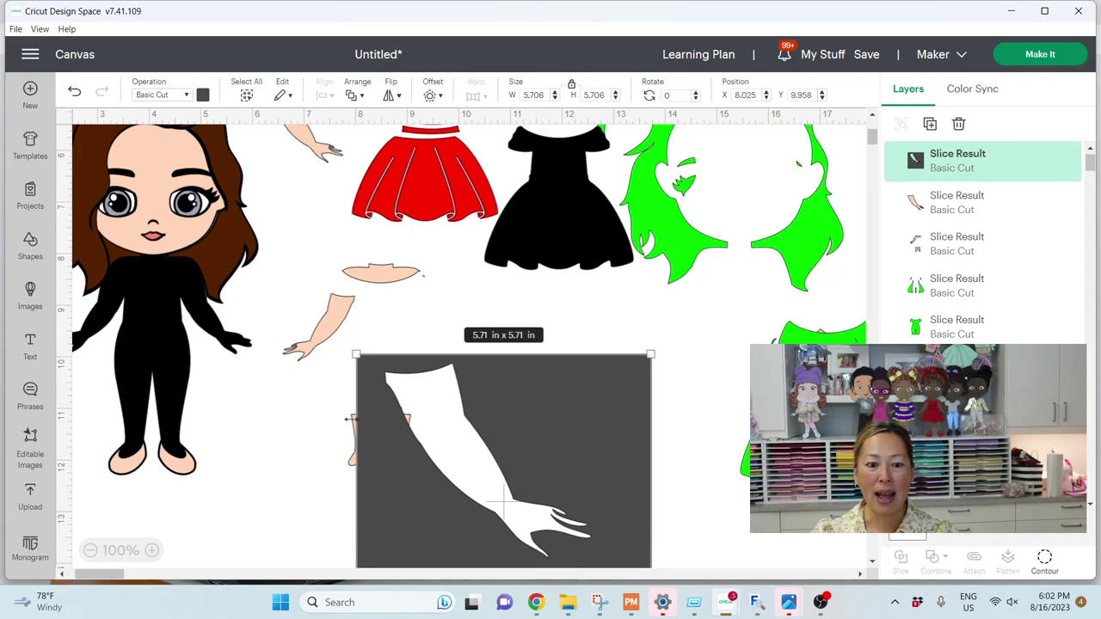
{"action": "left_click_drag", "start_coordinate": [388, 461], "coordinate": [455, 456]}
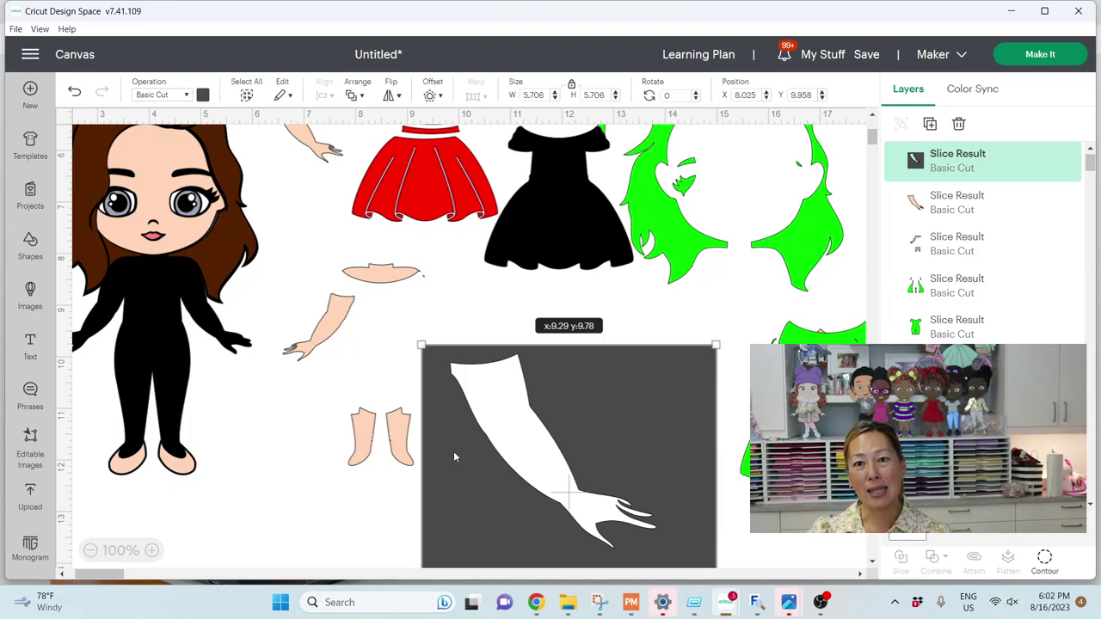
{"action": "left_click_drag", "start_coordinate": [454, 454], "coordinate": [418, 436]}
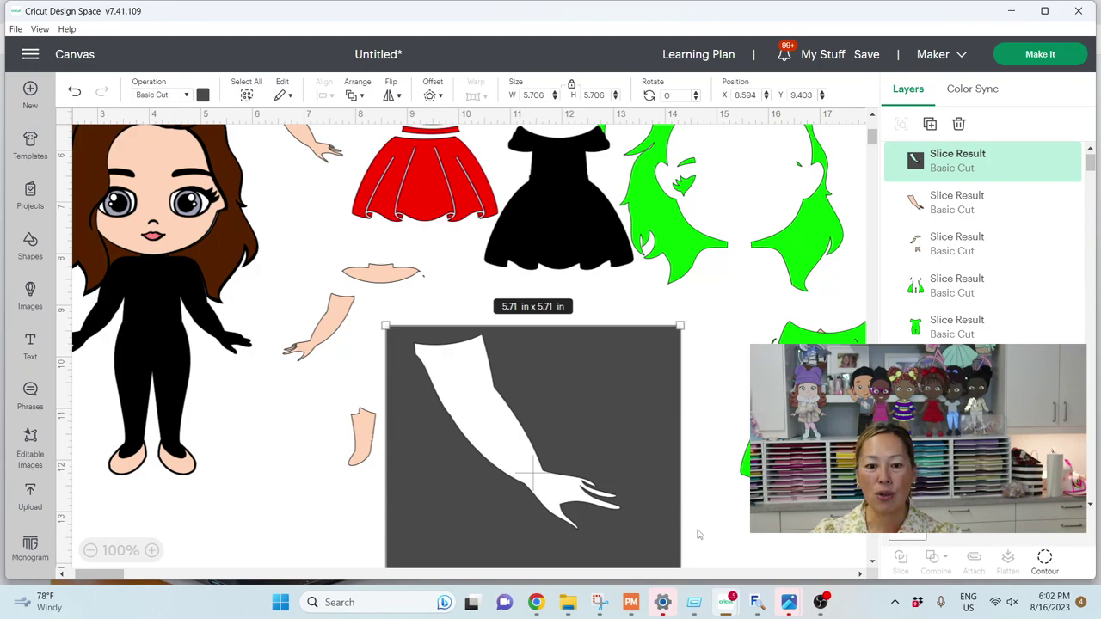
Step: Slice the leg, spread the pieces, set the grey square below the doll, zoom to 50%
{"action": "left_click_drag", "start_coordinate": [699, 534], "coordinate": [338, 428]}
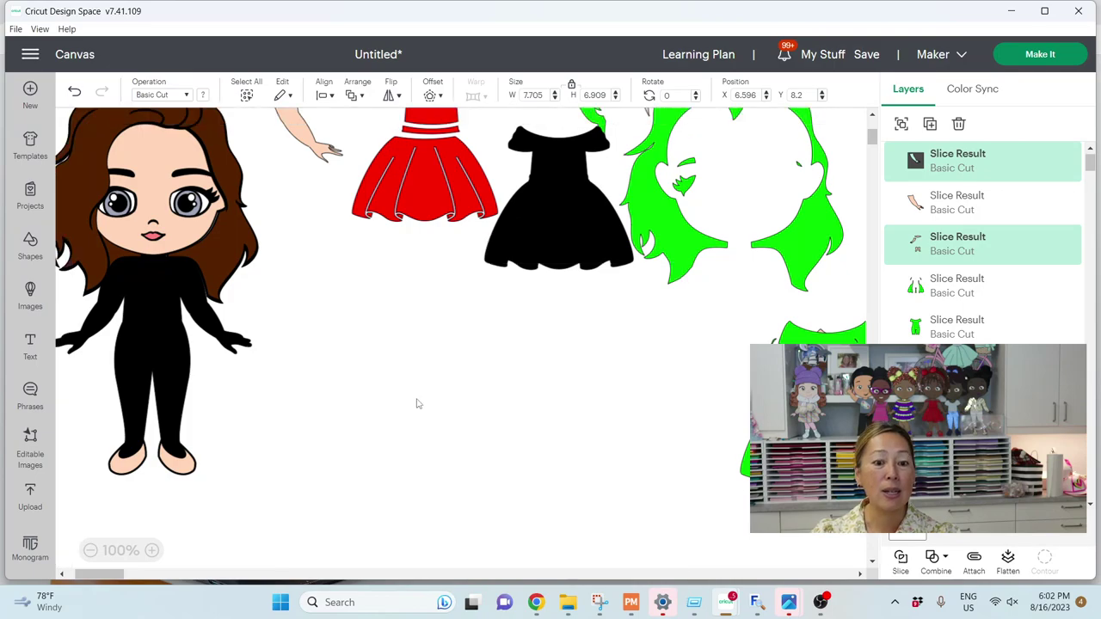
{"action": "left_click_drag", "start_coordinate": [425, 392], "coordinate": [577, 391]}
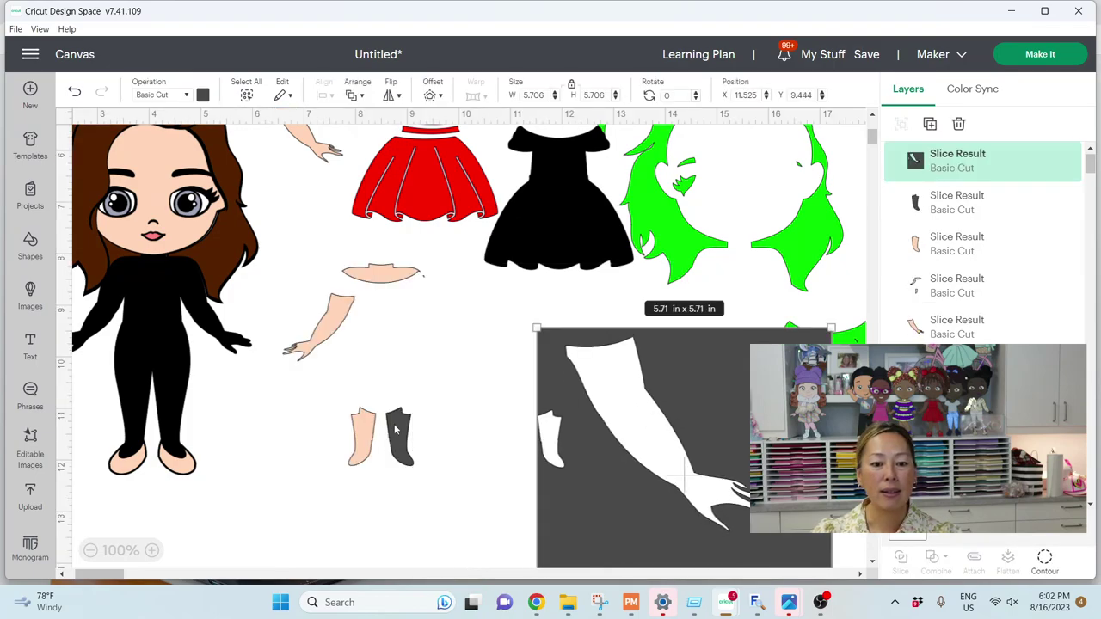
{"action": "left_click_drag", "start_coordinate": [397, 437], "coordinate": [294, 218]}
{"action": "left_click_drag", "start_coordinate": [332, 155], "coordinate": [325, 202]}
{"action": "left_click_drag", "start_coordinate": [401, 273], "coordinate": [432, 361]}
{"action": "left_click_drag", "start_coordinate": [675, 344], "coordinate": [267, 447]}
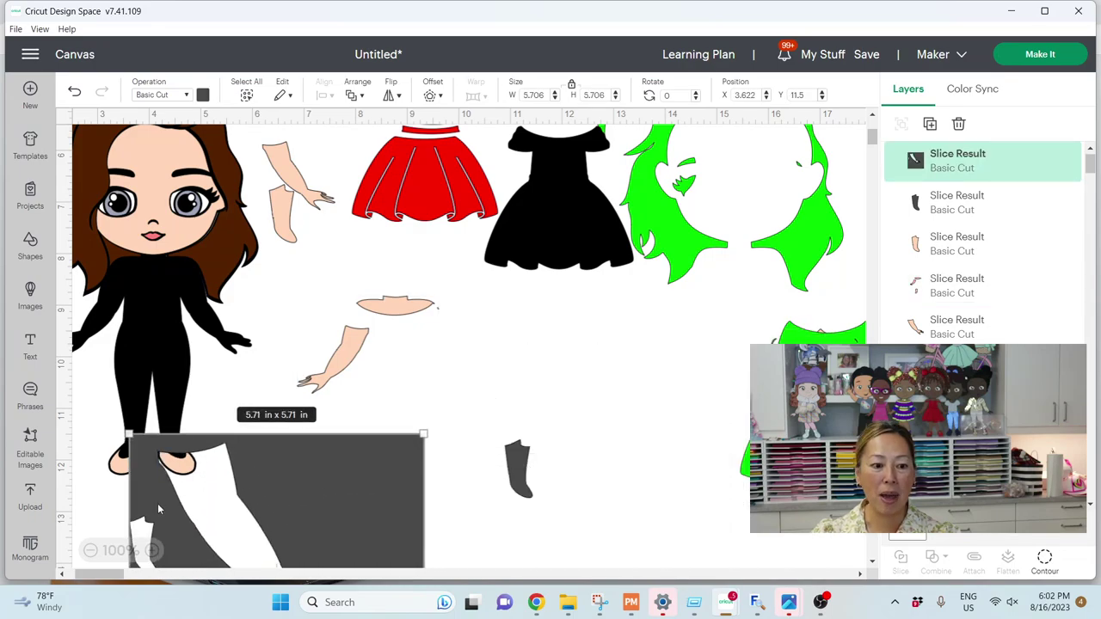
{"action": "left_click", "coordinate": [90, 552]}
{"action": "left_click", "coordinate": [89, 552]}
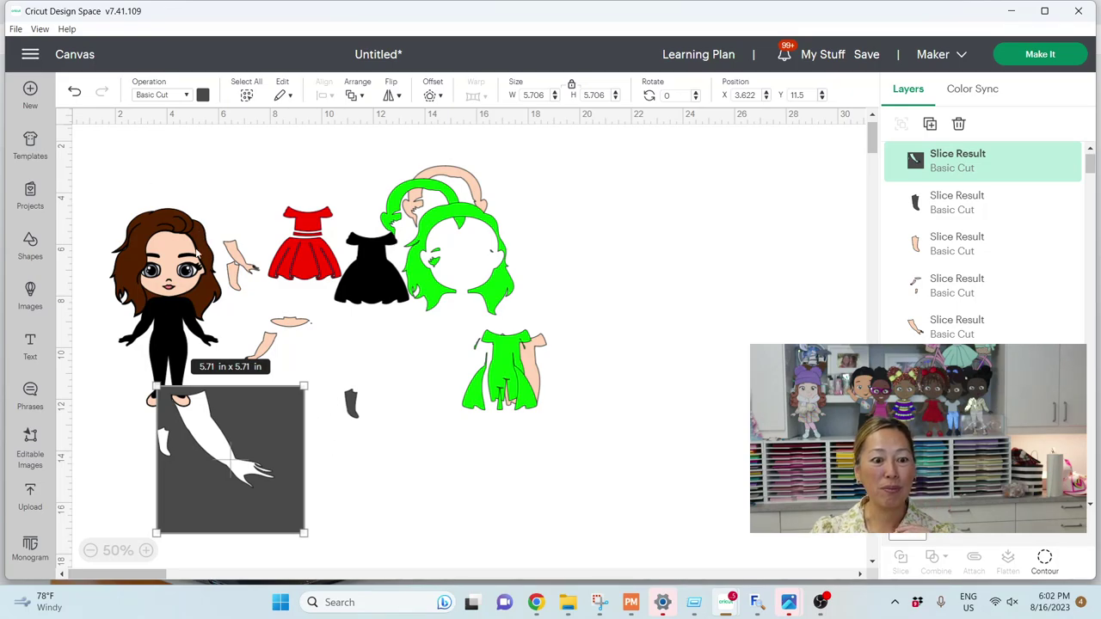
Step: Move the face, brown hair and black hair off the doll
{"action": "left_click", "coordinate": [196, 277]}
{"action": "left_click_drag", "start_coordinate": [196, 277], "coordinate": [276, 210]}
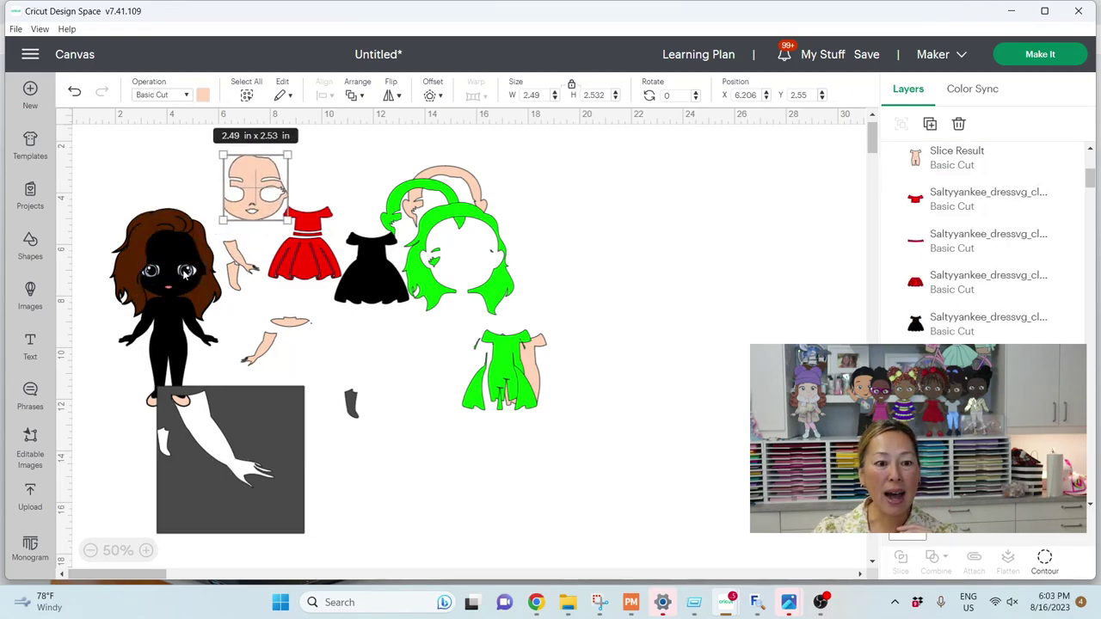
{"action": "left_click_drag", "start_coordinate": [185, 274], "coordinate": [316, 190]}
{"action": "left_click_drag", "start_coordinate": [185, 274], "coordinate": [630, 158]}
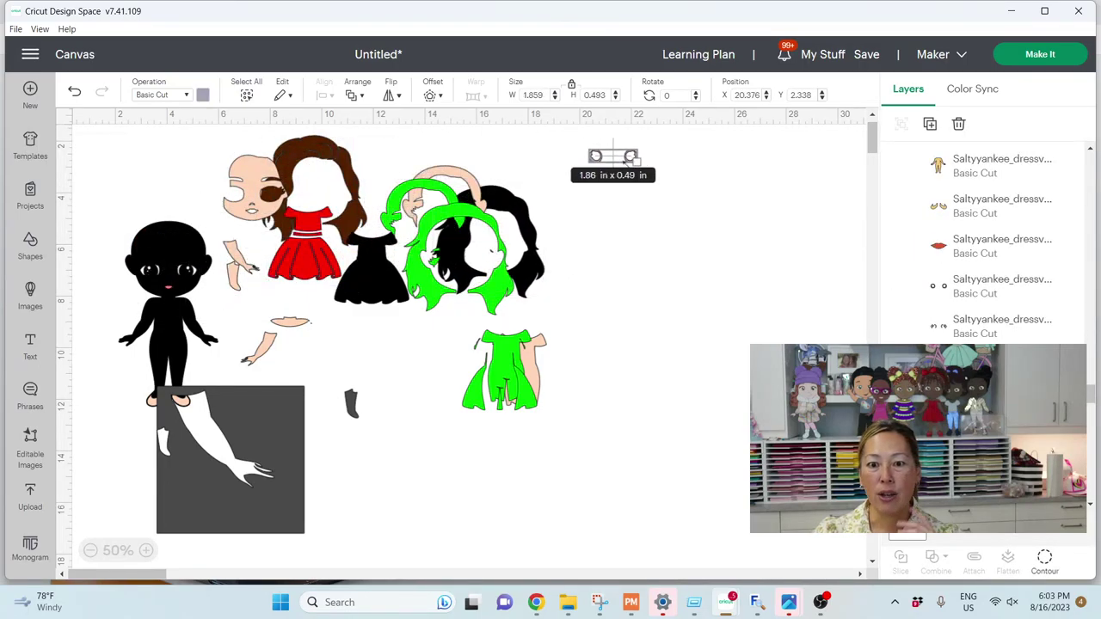
Step: Recolour the 1.86 x 0.49 in eyes dark green and zoom out to 25%
{"action": "left_click", "coordinate": [202, 95]}
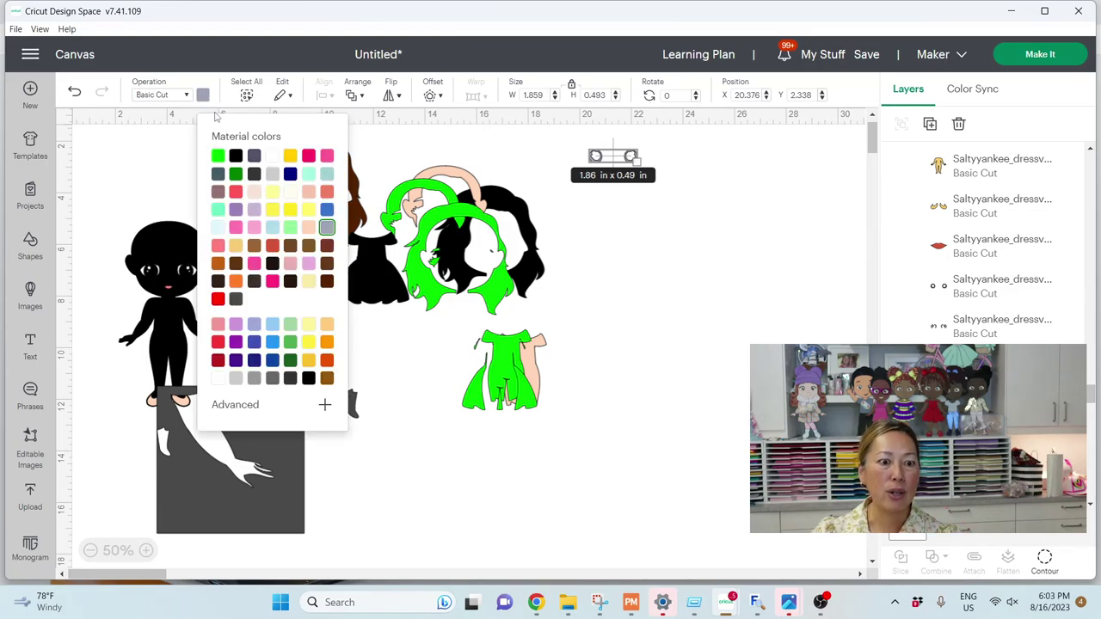
{"action": "left_click", "coordinate": [234, 178]}
{"action": "left_click", "coordinate": [671, 212]}
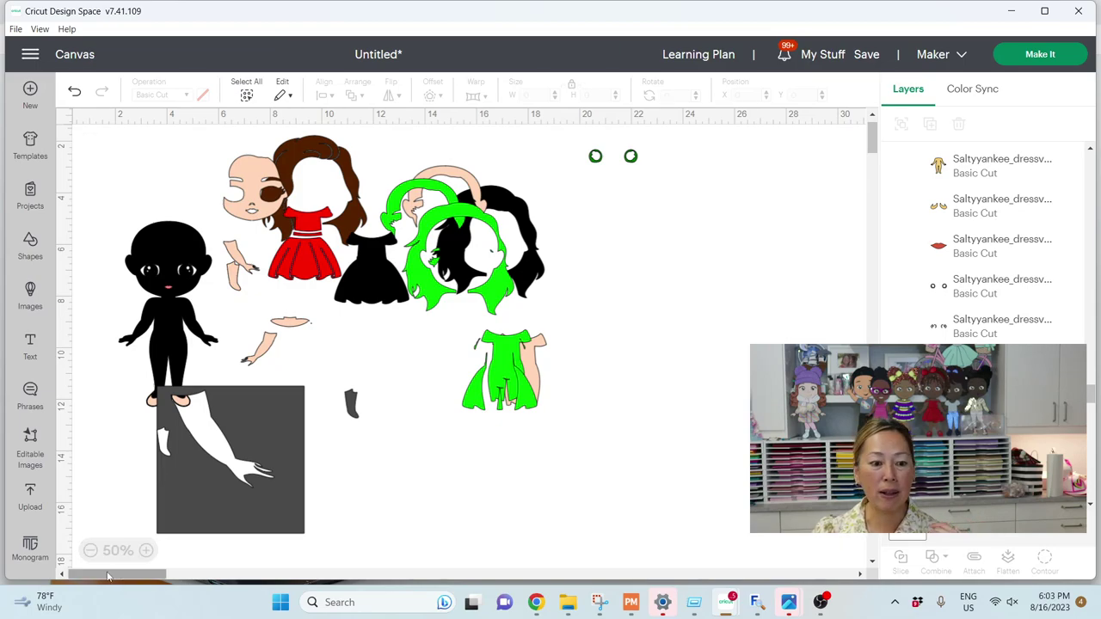
{"action": "left_click", "coordinate": [90, 551]}
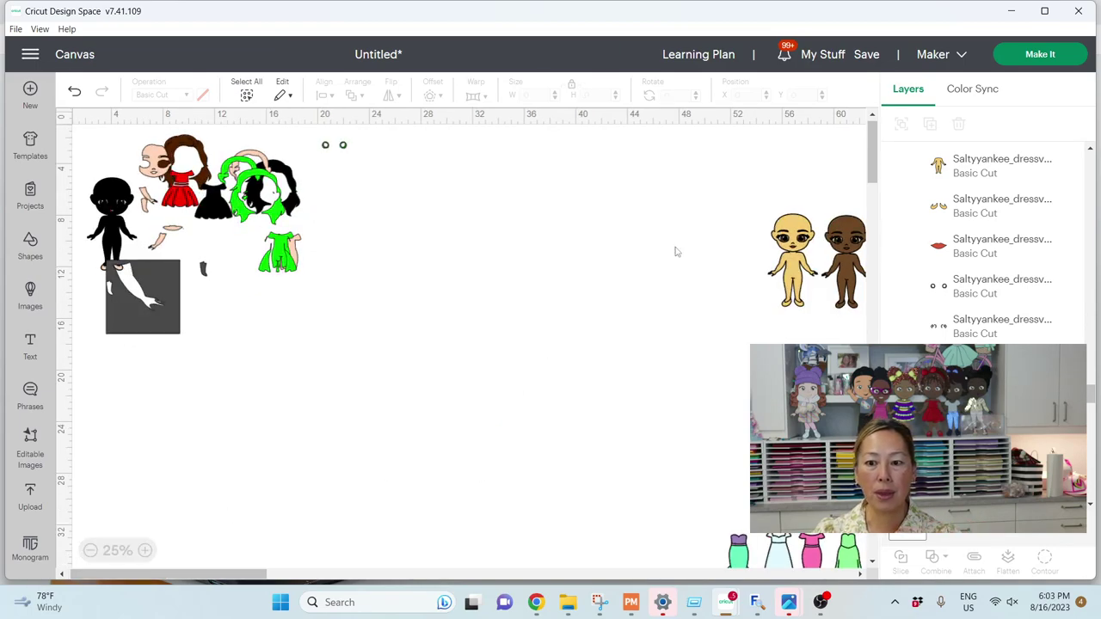
Step: Put the dress set beside the tan doll, ungroup it, and pull the yellow blue-top dress below
{"action": "left_click_drag", "start_coordinate": [721, 218], "coordinate": [445, 288]}
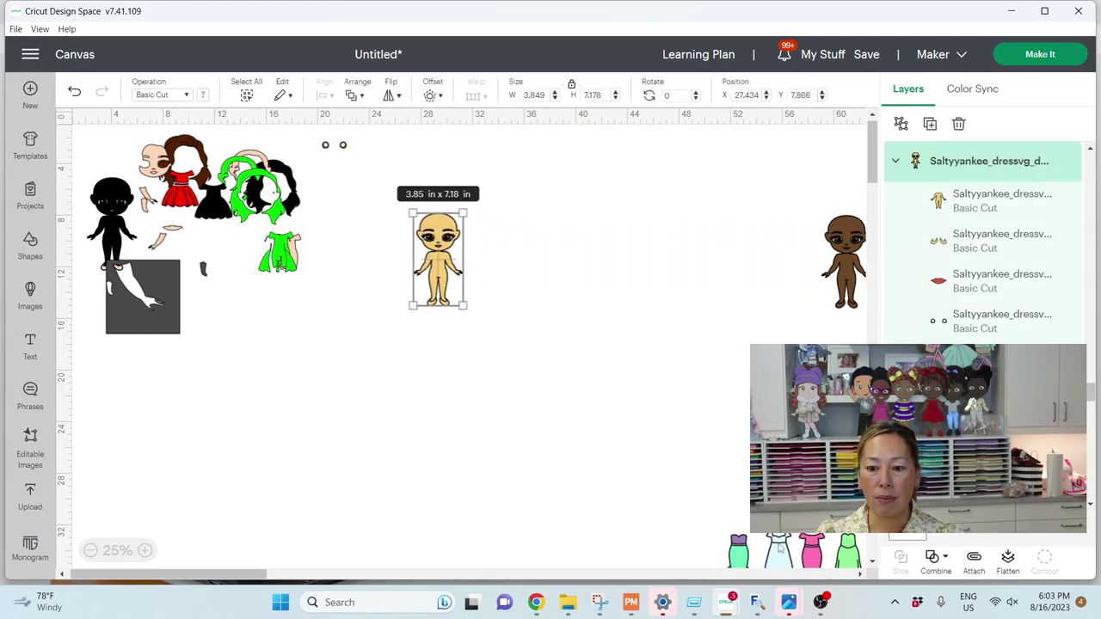
{"action": "left_click_drag", "start_coordinate": [781, 550], "coordinate": [606, 228]}
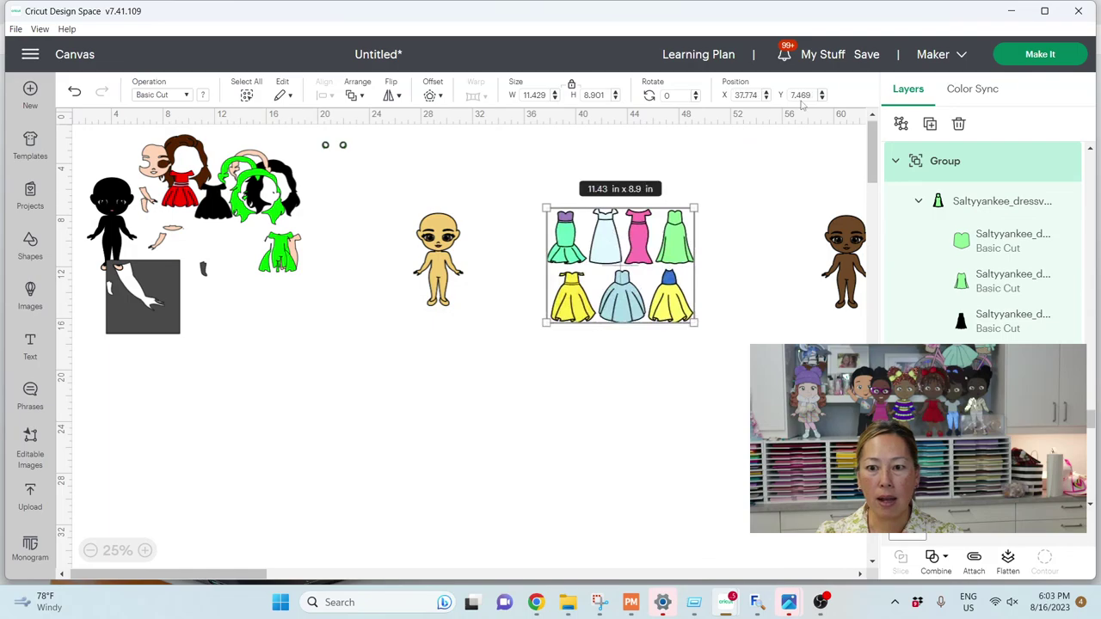
{"action": "left_click", "coordinate": [901, 123]}
{"action": "left_click", "coordinate": [730, 178]}
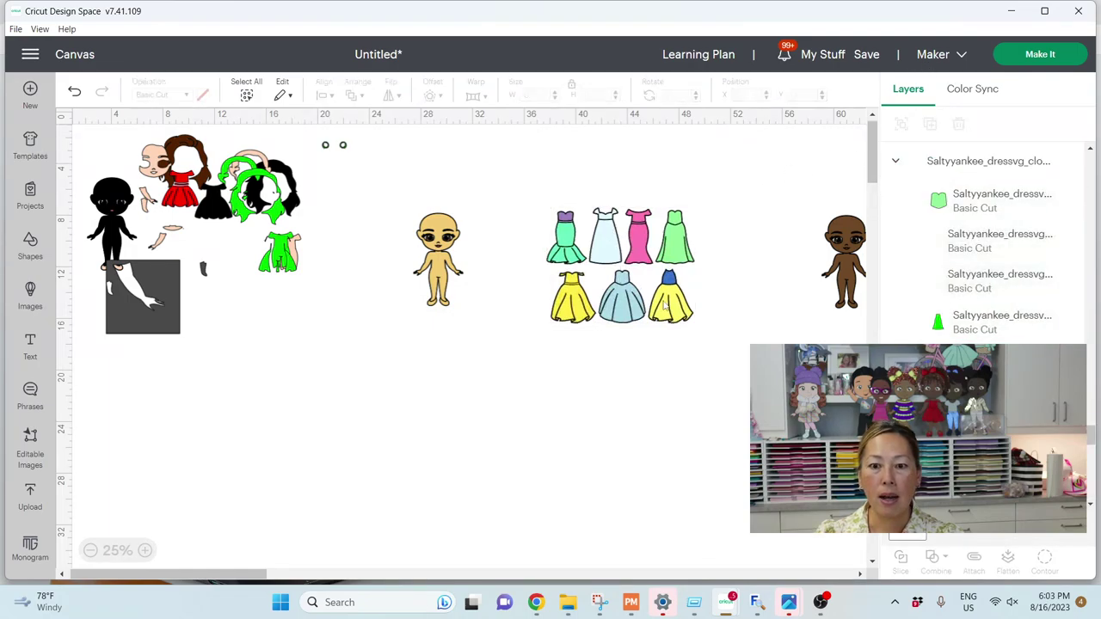
{"action": "left_click_drag", "start_coordinate": [664, 307], "coordinate": [526, 362]}
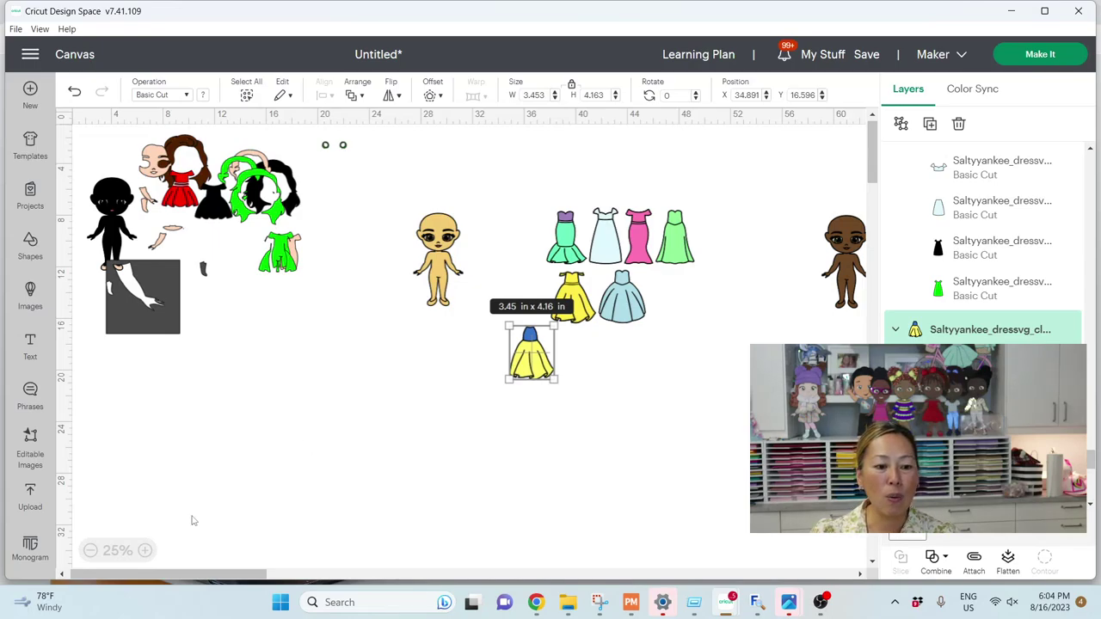
Step: At 75% zoom, recolour the doll's eyes dark blue and its 0.36 x 0.13 in lips pink
{"action": "left_click", "coordinate": [145, 551]}
{"action": "left_click", "coordinate": [146, 550]}
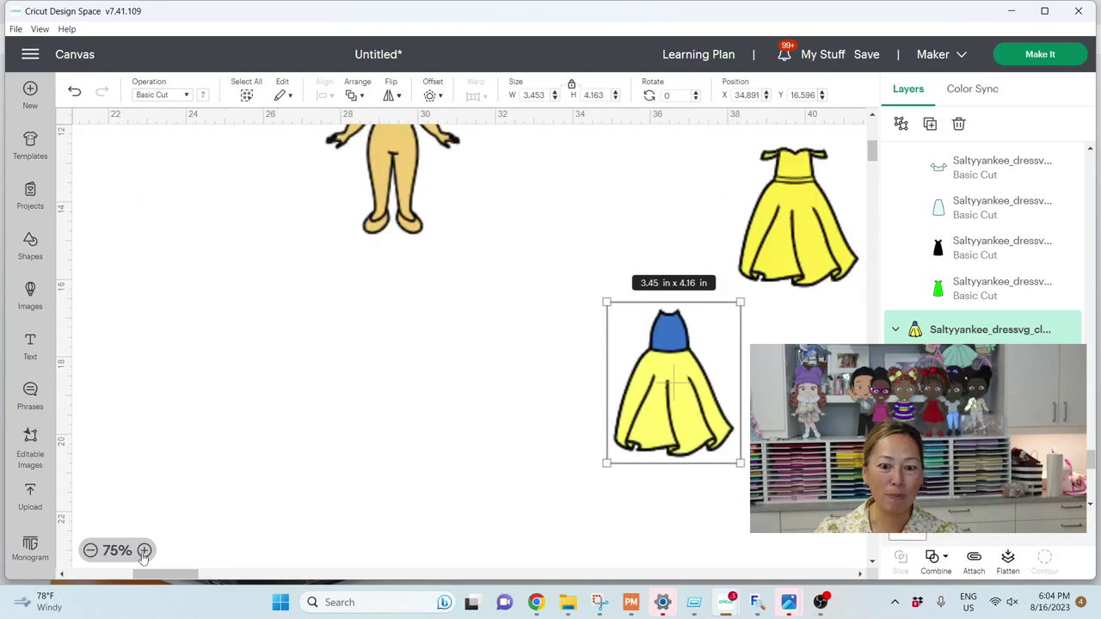
{"action": "scroll", "coordinate": [241, 462], "scroll_direction": "up", "scroll_amount": 3}
{"action": "left_click", "coordinate": [489, 327]}
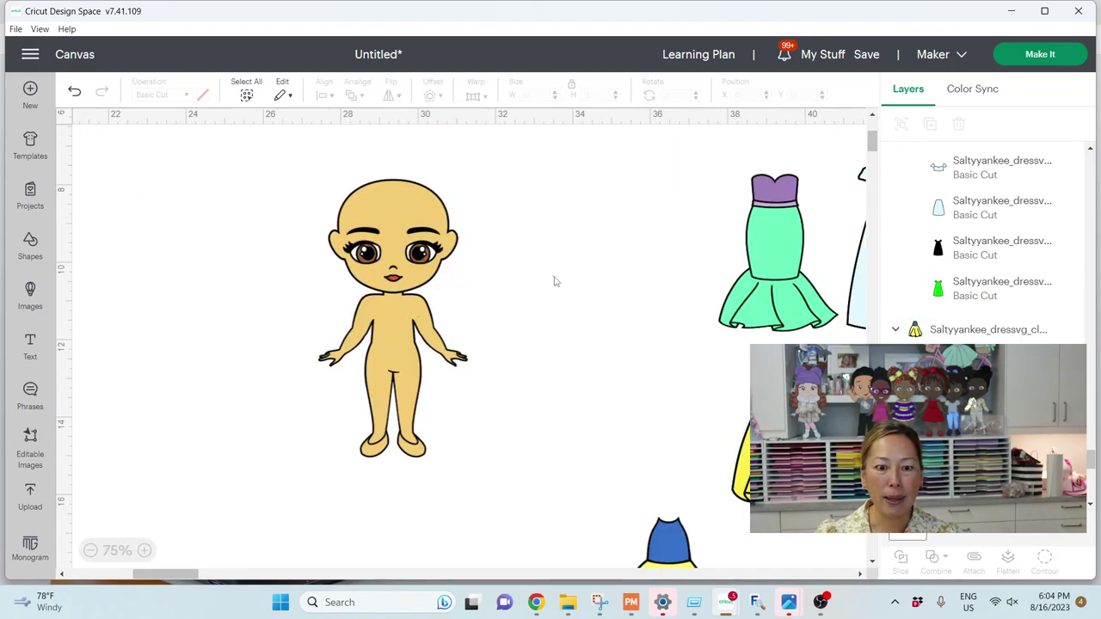
{"action": "left_click", "coordinate": [428, 259]}
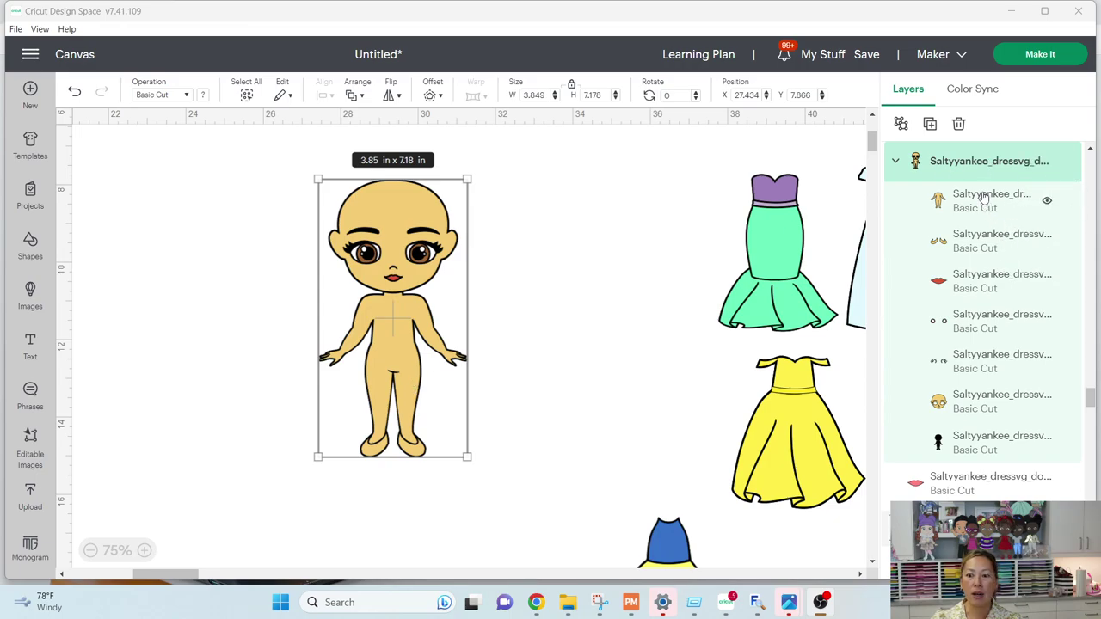
{"action": "left_click", "coordinate": [972, 323]}
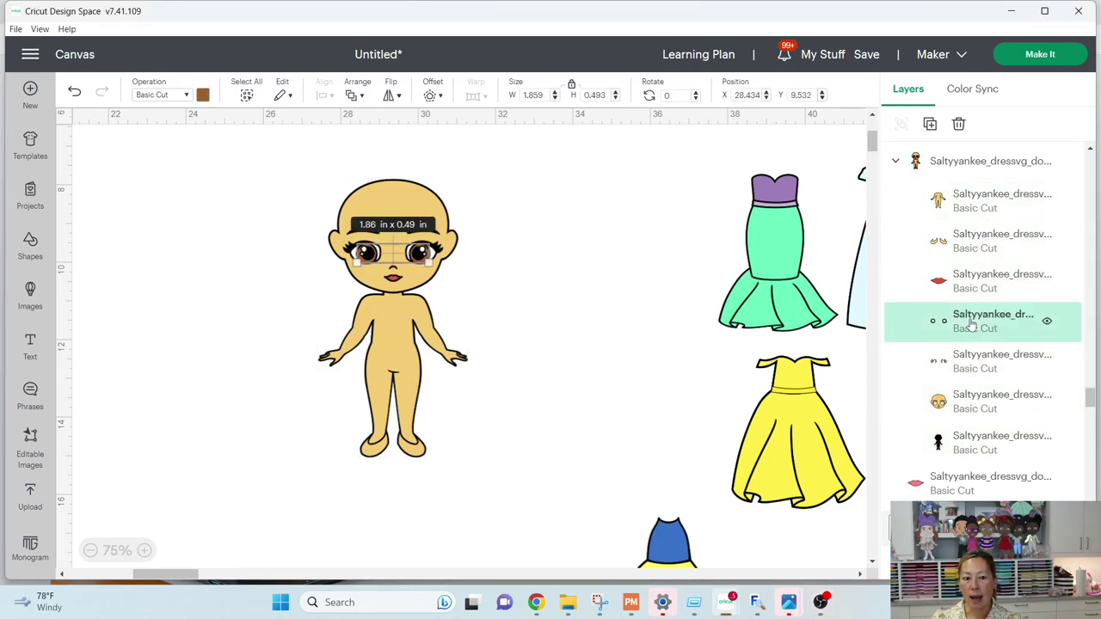
{"action": "left_click", "coordinate": [203, 95]}
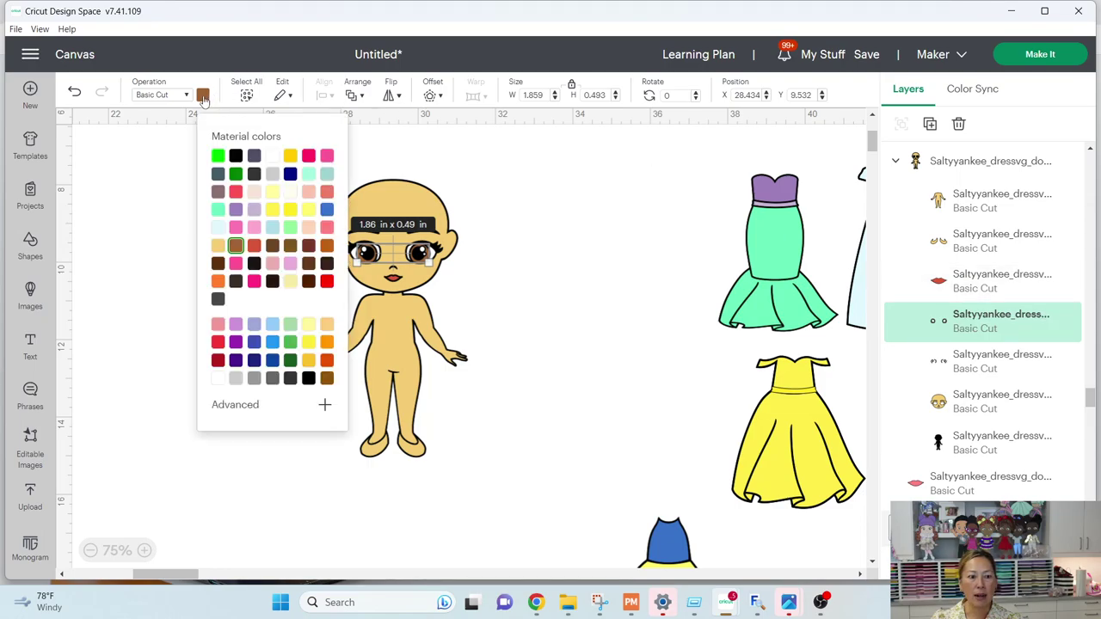
{"action": "left_click", "coordinate": [272, 363]}
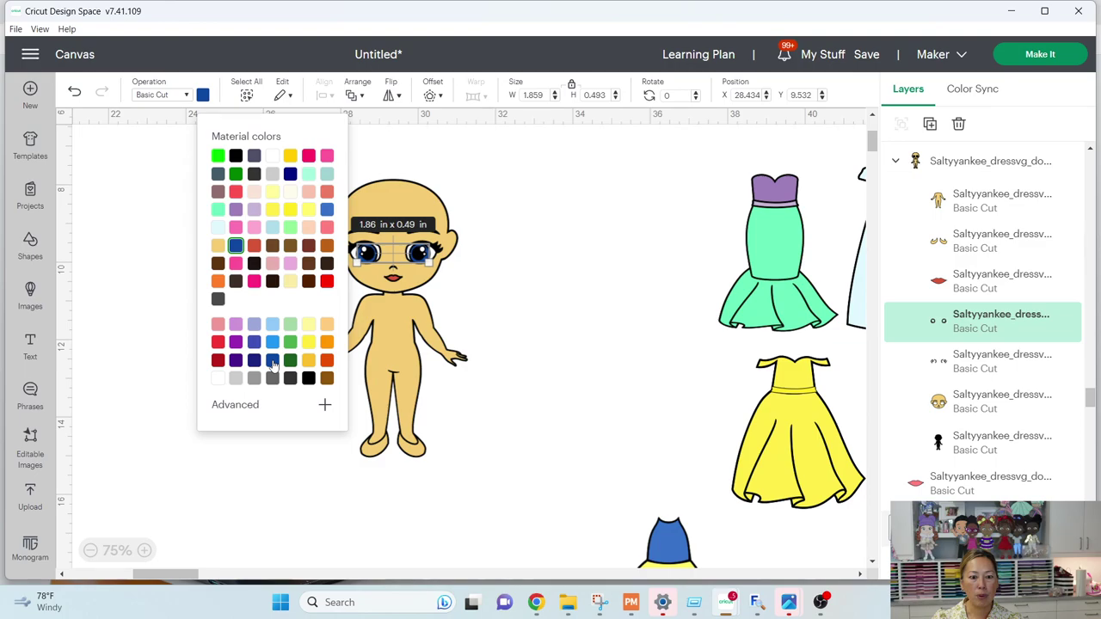
{"action": "left_click", "coordinate": [968, 283]}
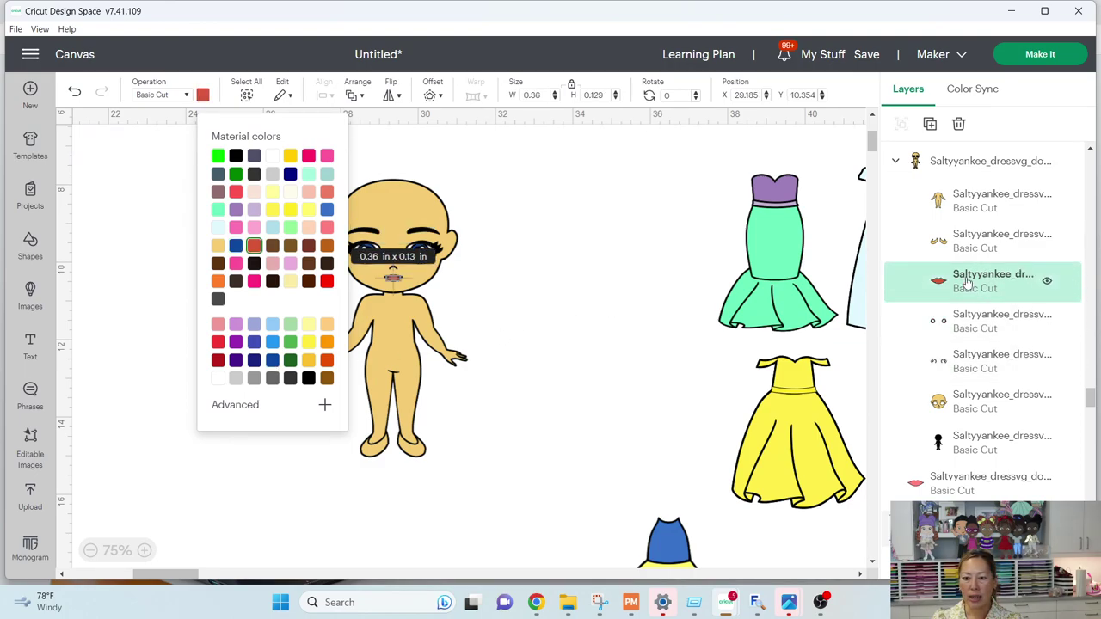
{"action": "left_click", "coordinate": [327, 158]}
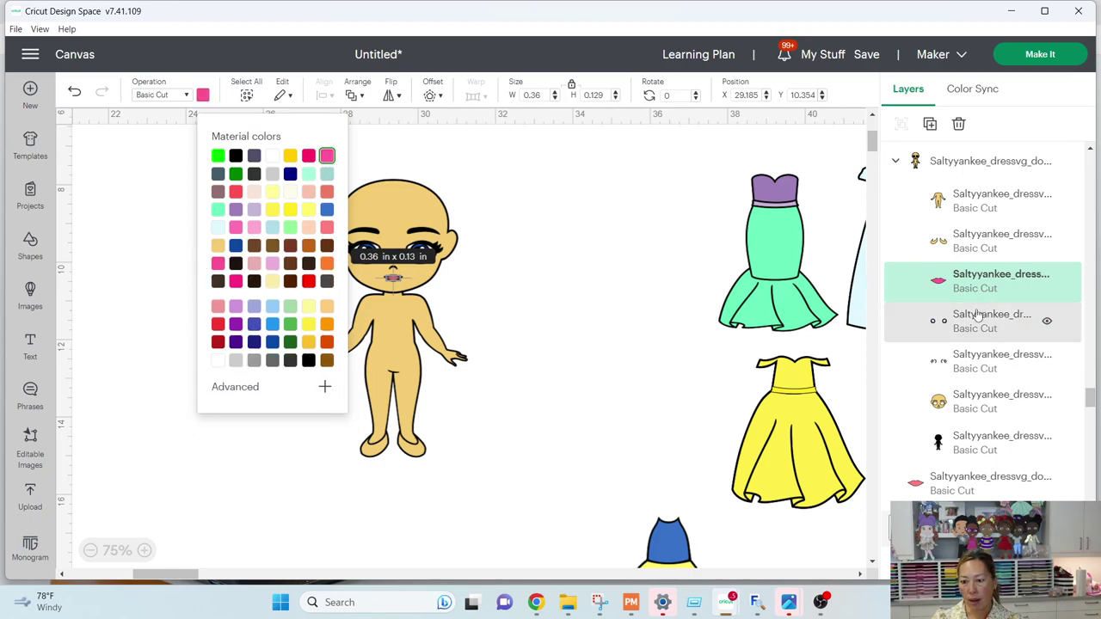
Step: Make the 1.64 x 0.61 in shoes a Print Then Cut layer with a silver glitter pattern
{"action": "left_click", "coordinate": [960, 245]}
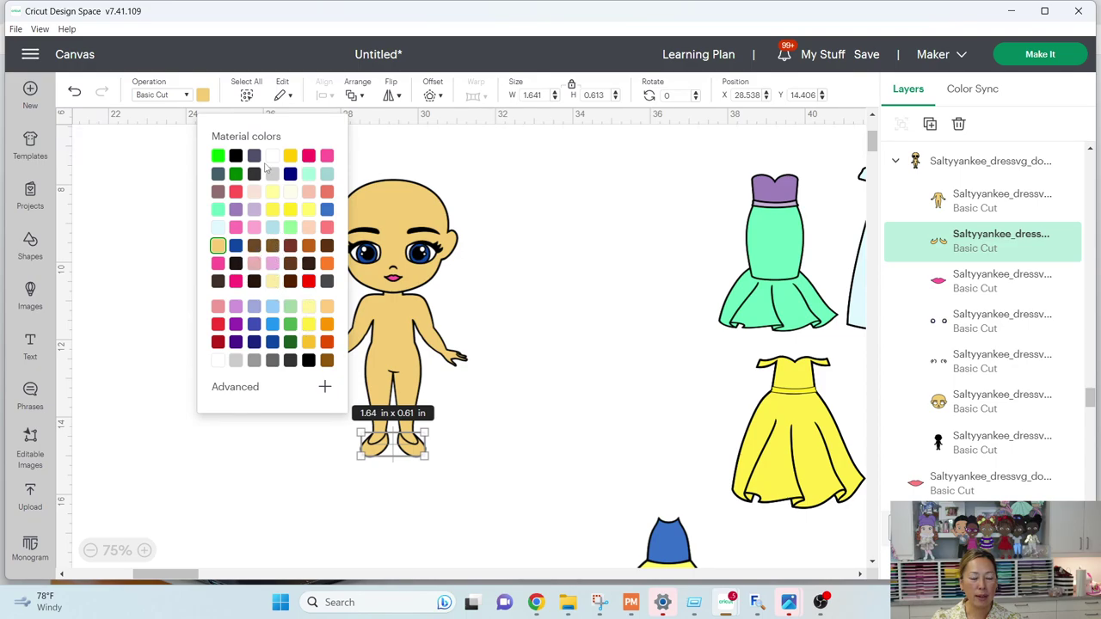
{"action": "left_click", "coordinate": [186, 96]}
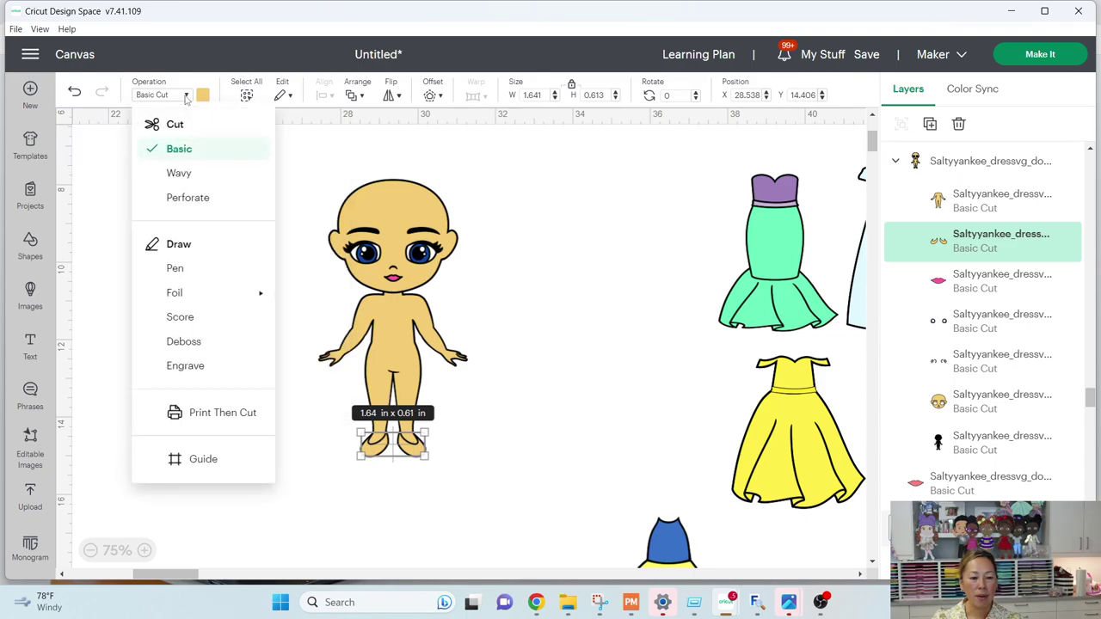
{"action": "left_click", "coordinate": [200, 415]}
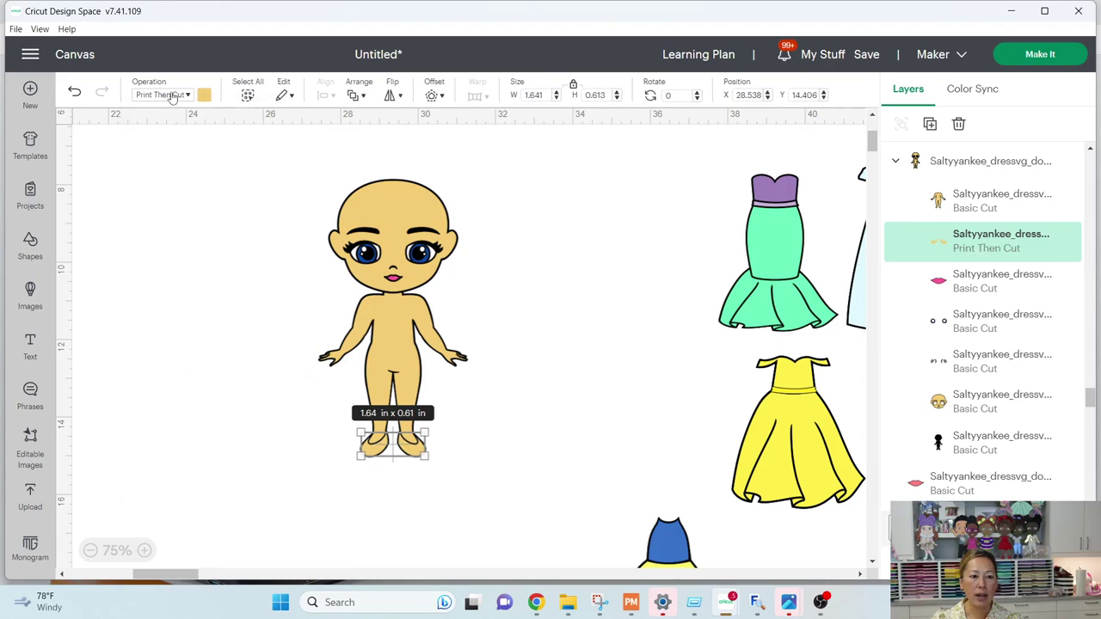
{"action": "left_click", "coordinate": [203, 96]}
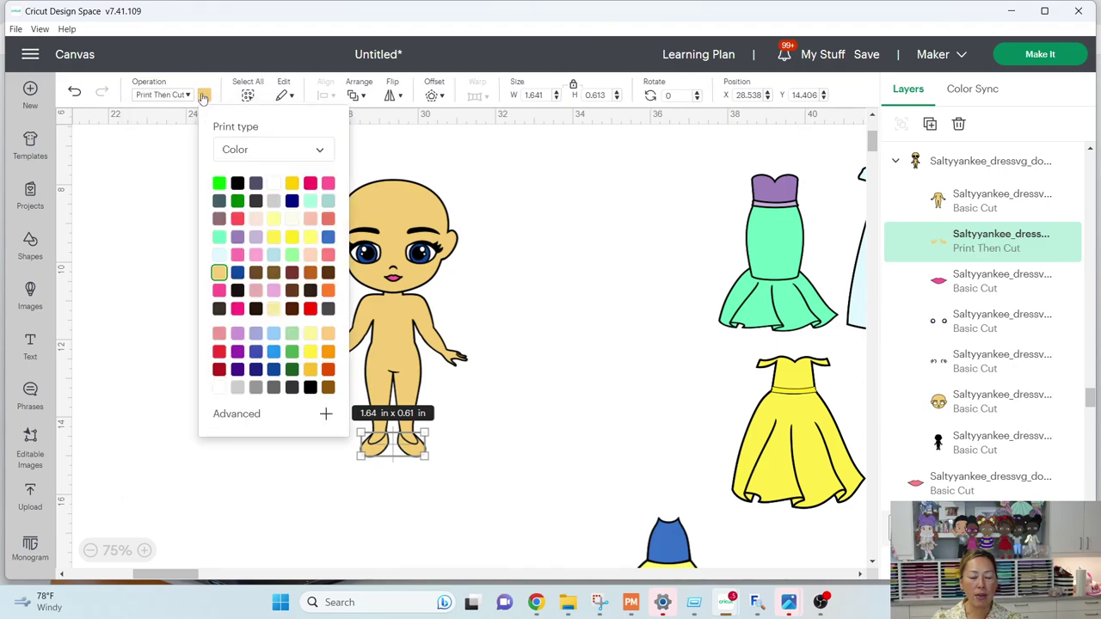
{"action": "left_click", "coordinate": [319, 150]}
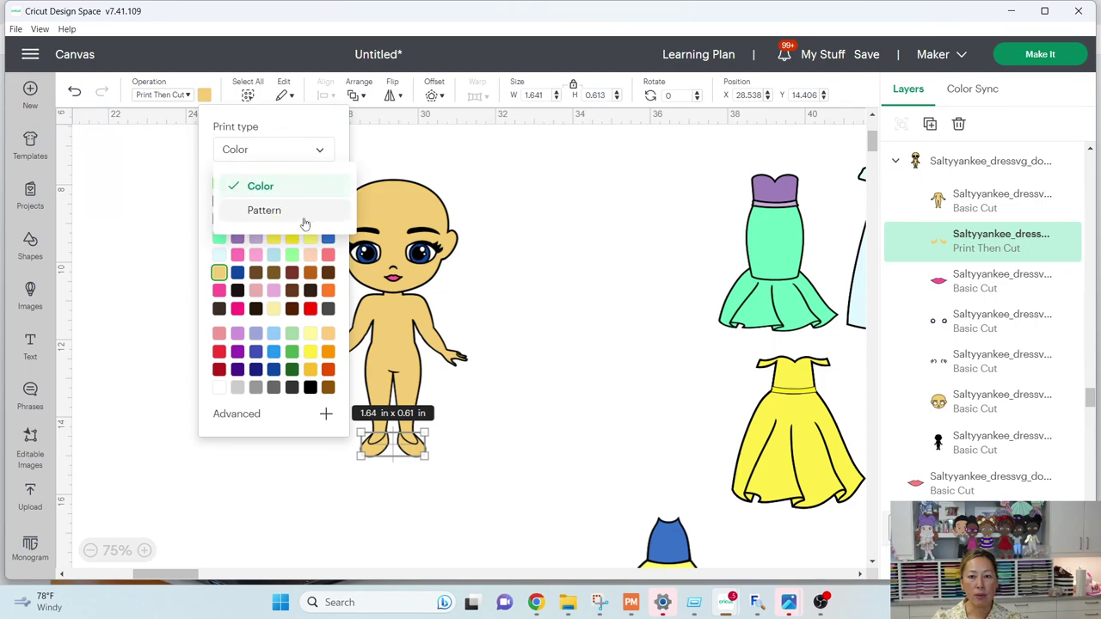
{"action": "left_click", "coordinate": [302, 220]}
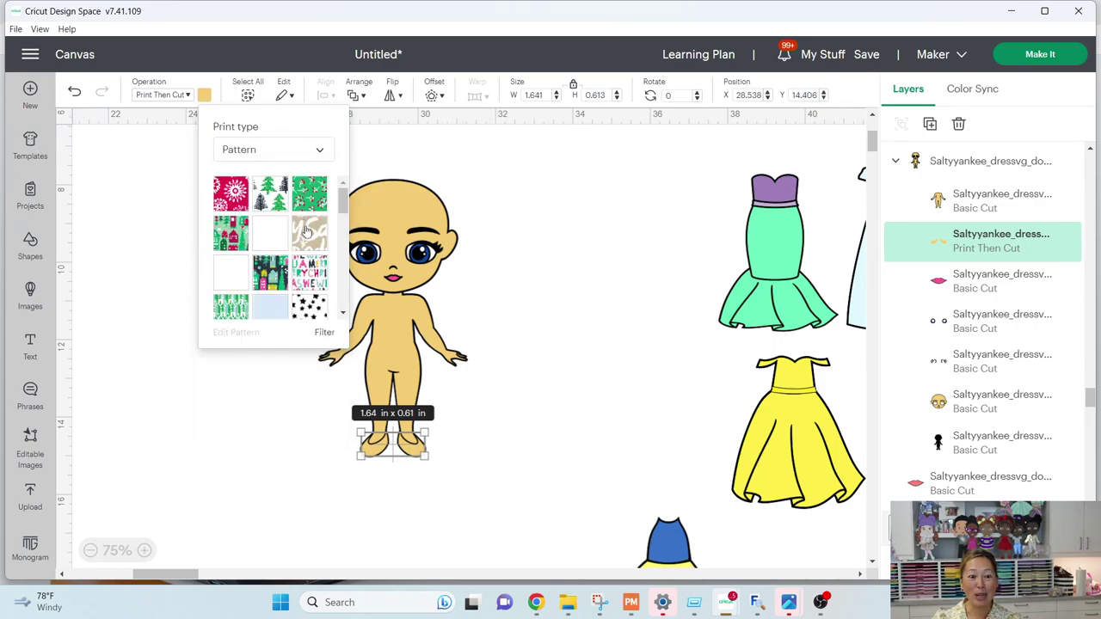
{"action": "scroll", "coordinate": [281, 273], "scroll_direction": "down", "scroll_amount": 2}
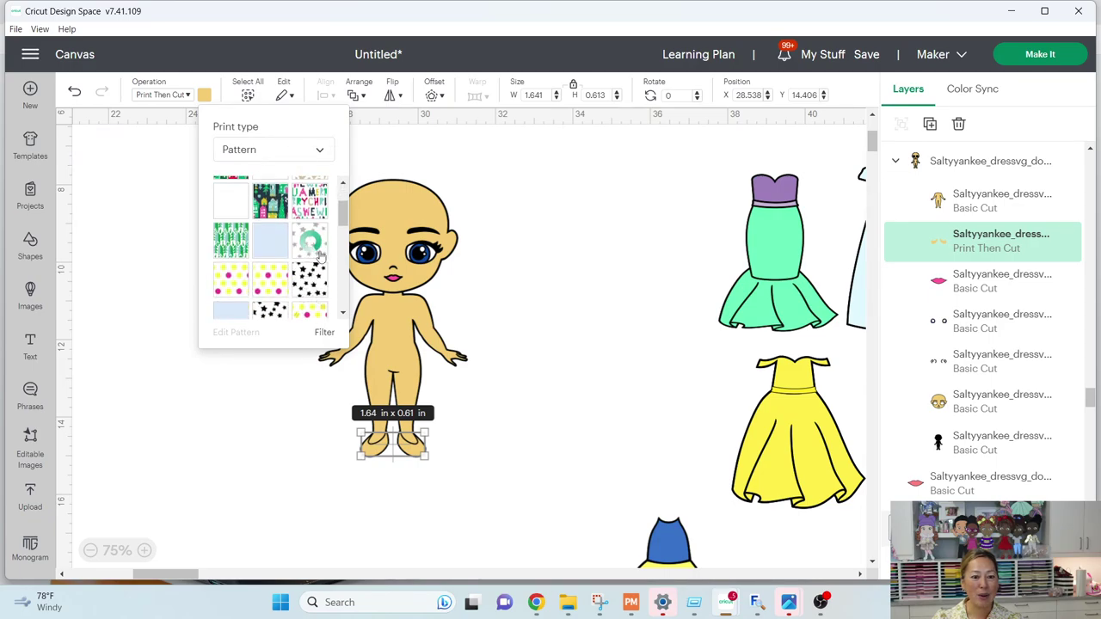
{"action": "left_click", "coordinate": [308, 243]}
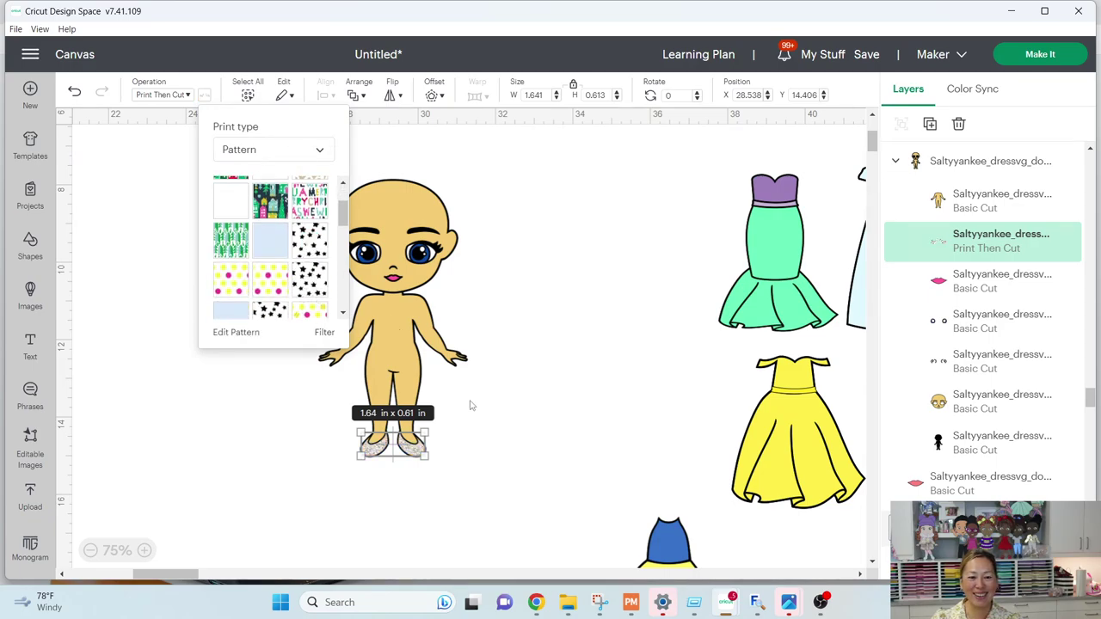
{"action": "left_click", "coordinate": [507, 431]}
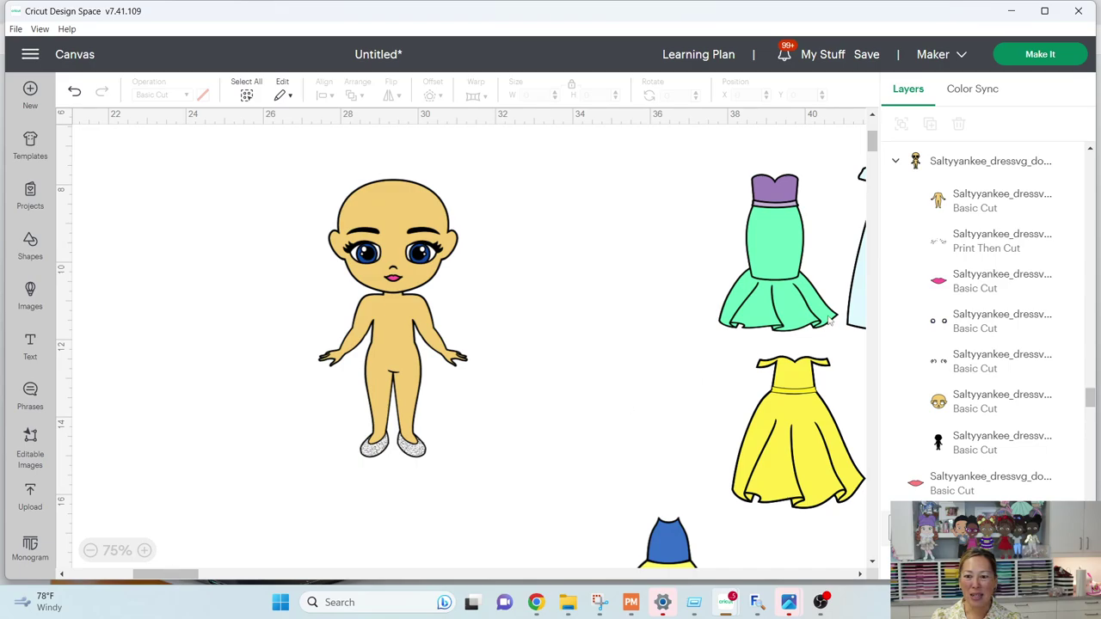
Step: Dress the doll in the 3.453 x 3.939 in yellow gown, brought to the front
{"action": "left_click_drag", "start_coordinate": [153, 575], "coordinate": [171, 577]}
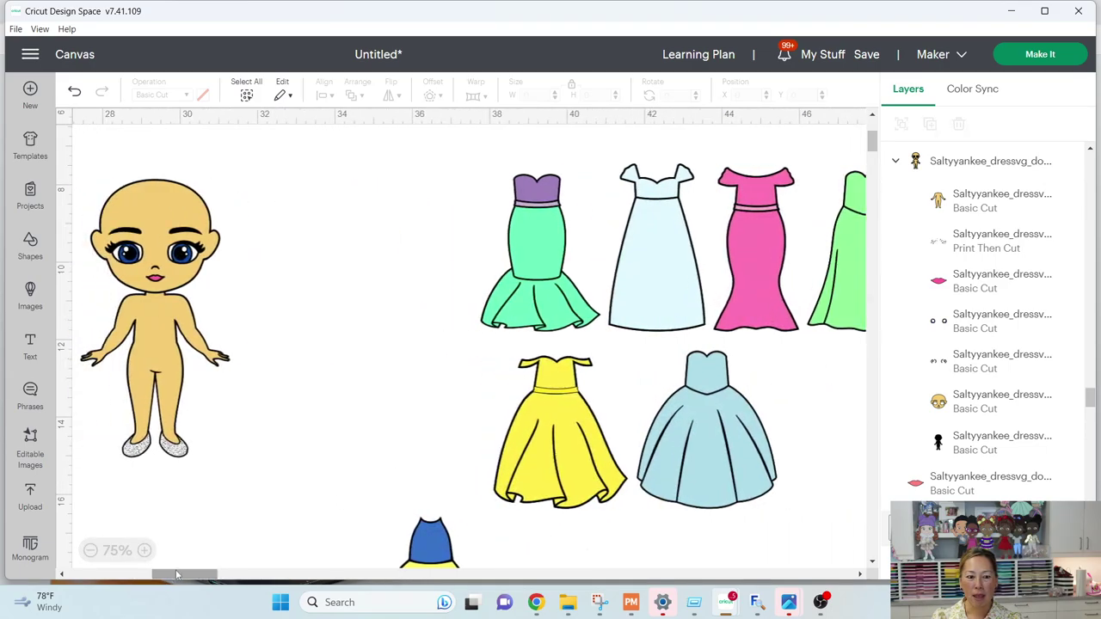
{"action": "left_click", "coordinate": [568, 432]}
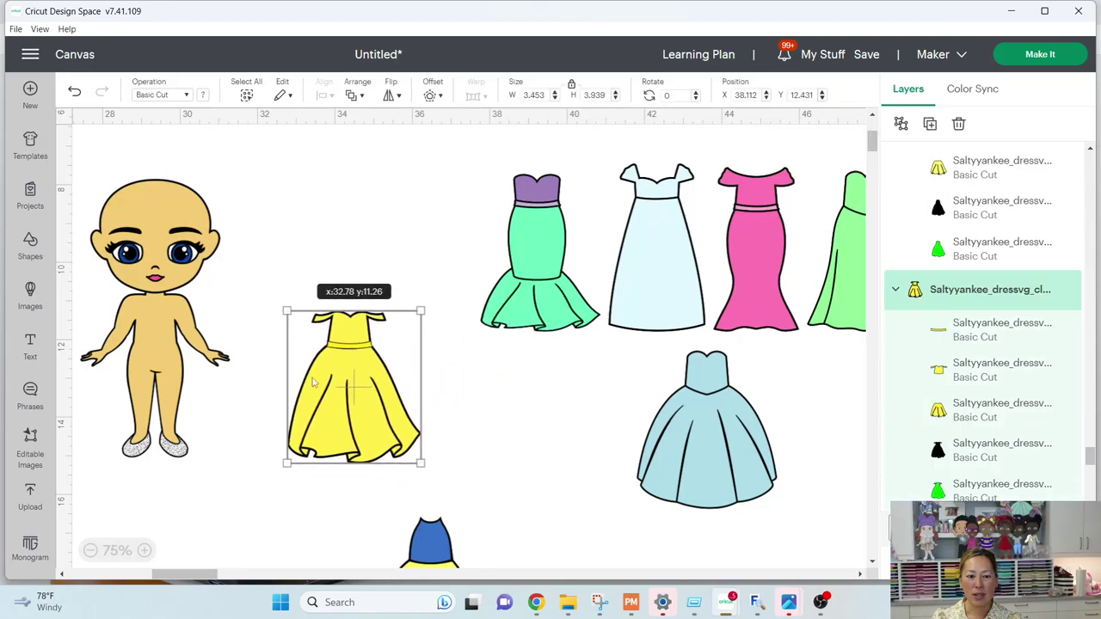
{"action": "left_click_drag", "start_coordinate": [302, 381], "coordinate": [329, 366]}
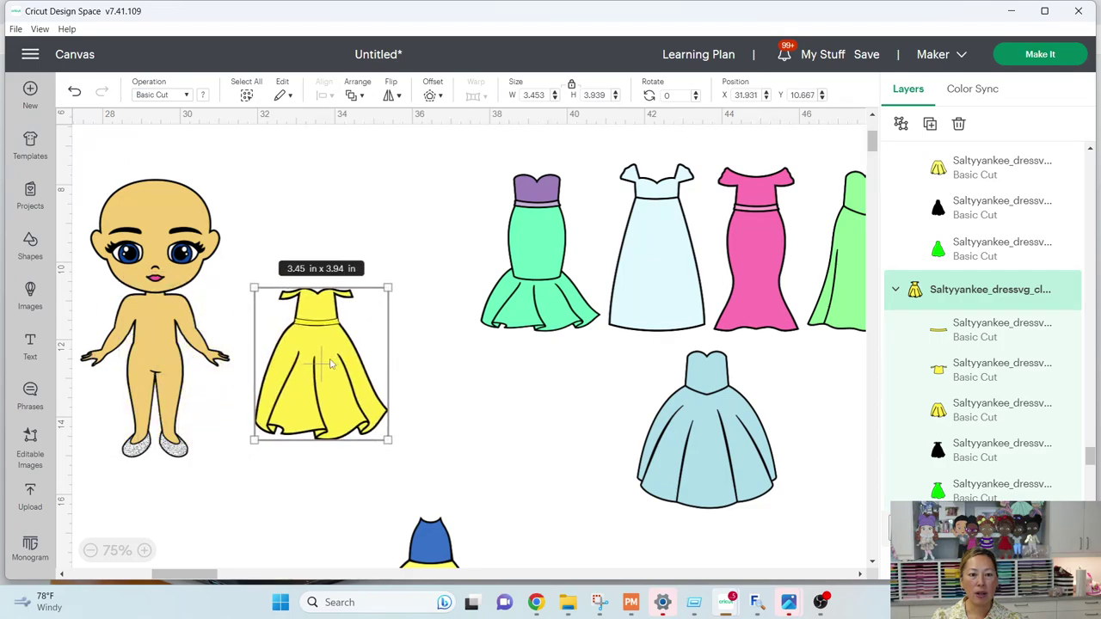
{"action": "left_click", "coordinate": [354, 96]}
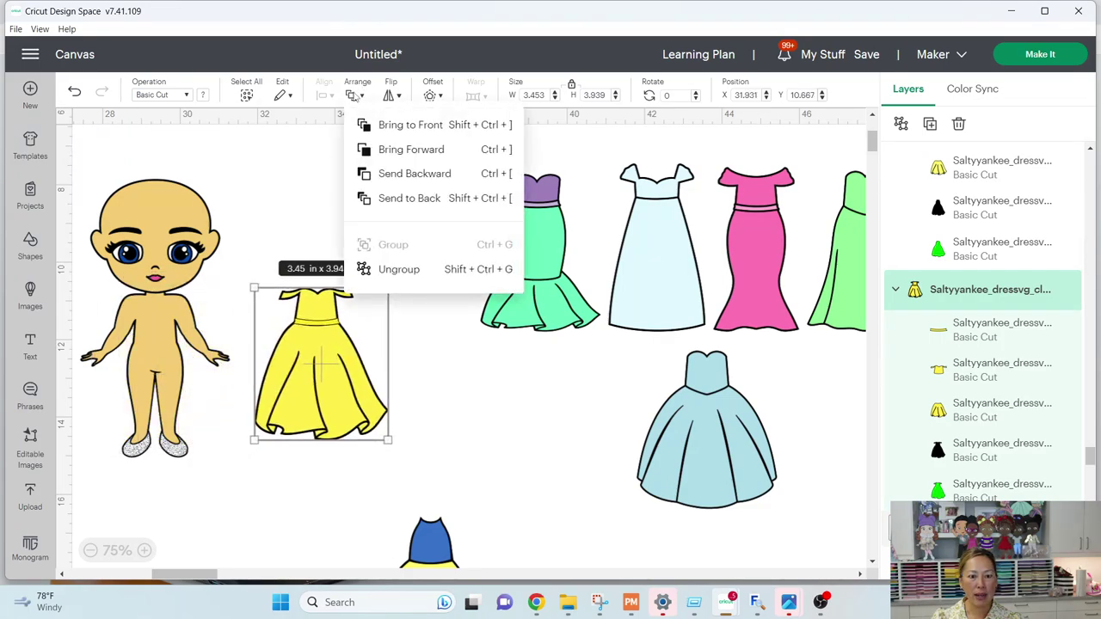
{"action": "left_click", "coordinate": [389, 150]}
{"action": "left_click_drag", "start_coordinate": [301, 379], "coordinate": [370, 354]}
{"action": "left_click", "coordinate": [362, 96]}
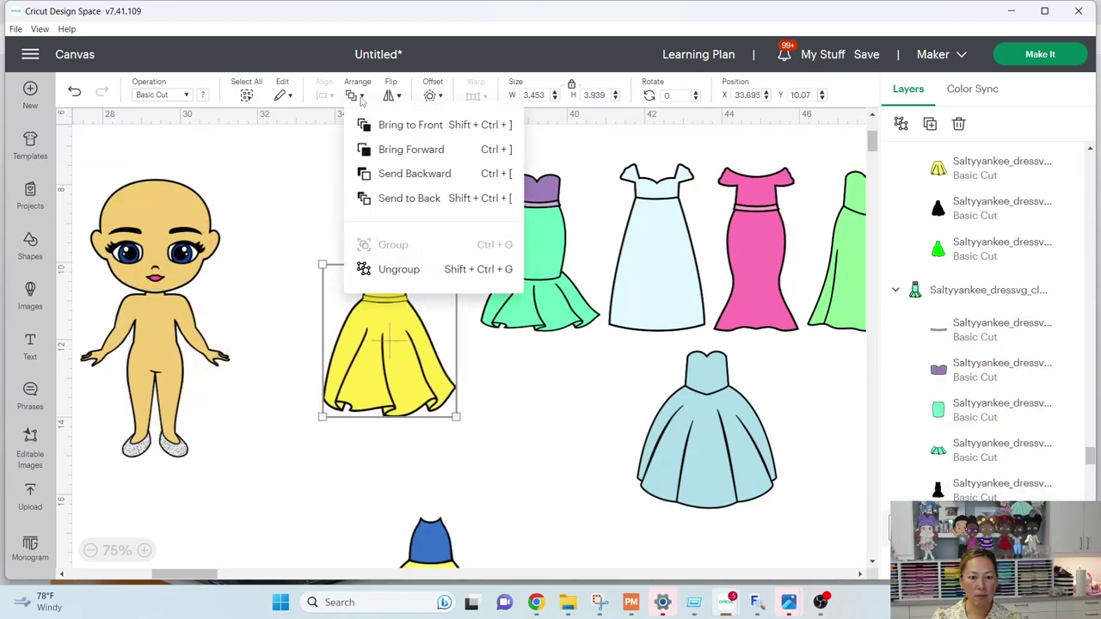
{"action": "left_click", "coordinate": [371, 121]}
{"action": "left_click_drag", "start_coordinate": [395, 310], "coordinate": [164, 342]}
{"action": "left_click", "coordinate": [368, 320]}
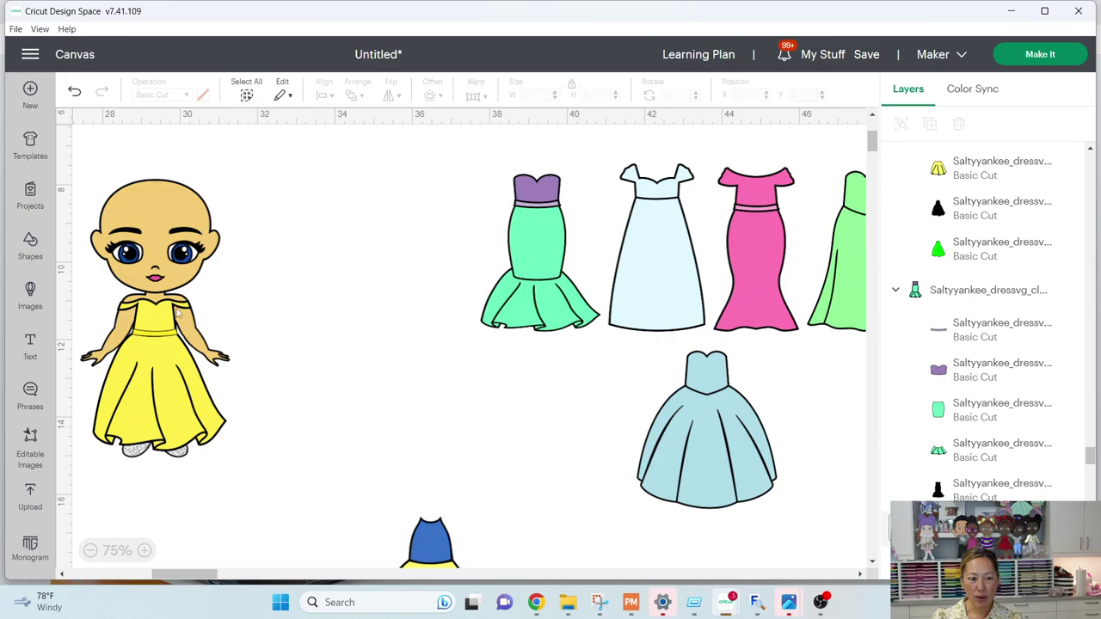
Step: Colour the gown light green and set its outline layer to black
{"action": "left_click", "coordinate": [169, 355]}
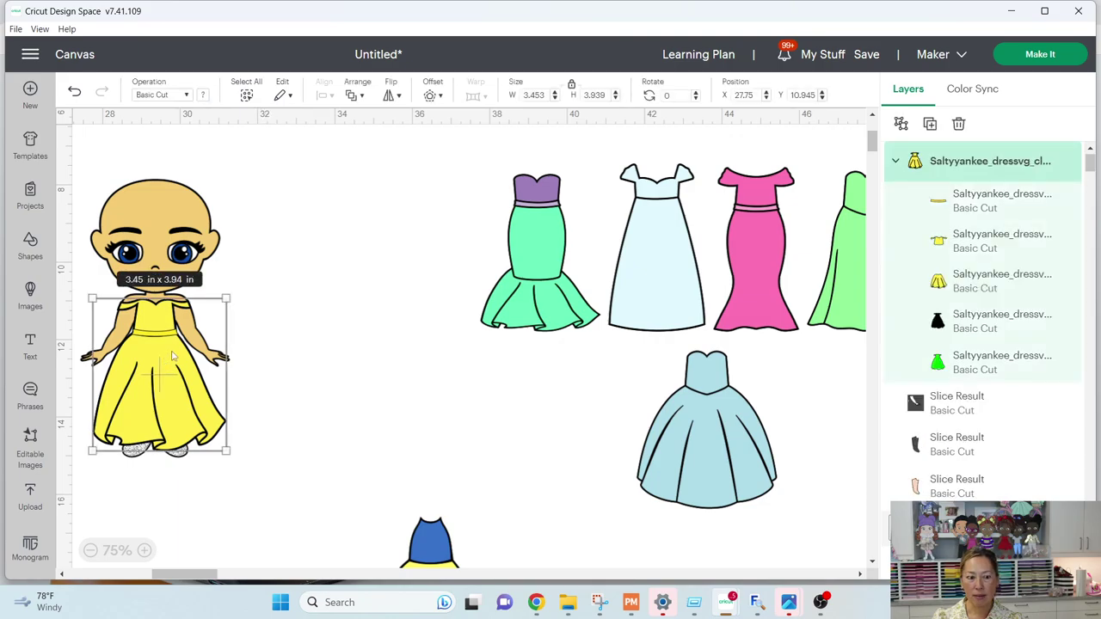
{"action": "left_click", "coordinate": [203, 96]}
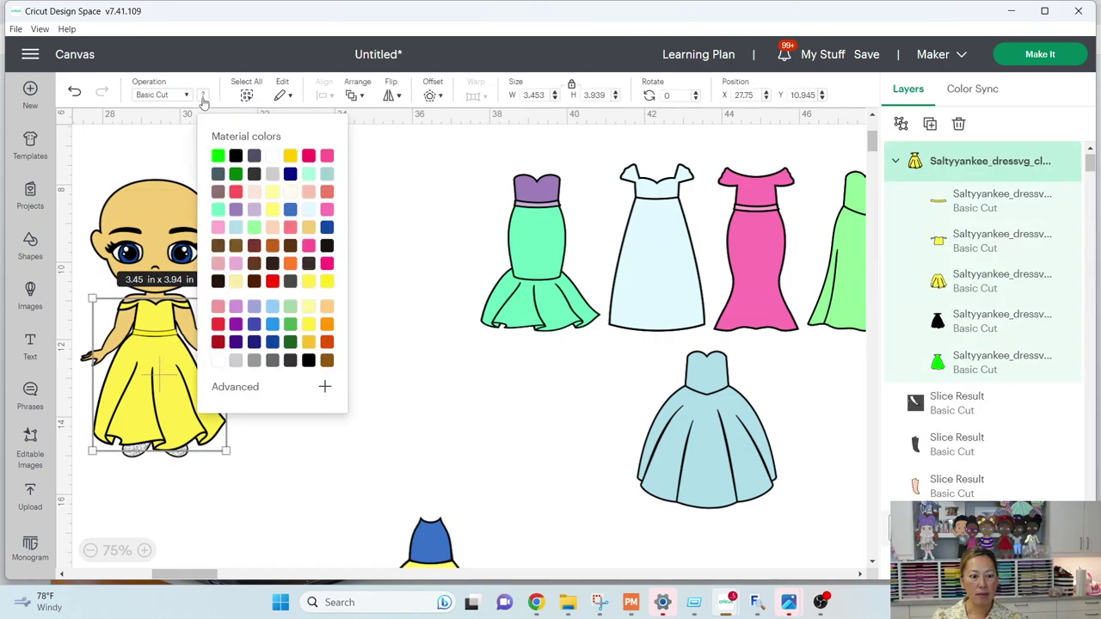
{"action": "left_click", "coordinate": [236, 155]}
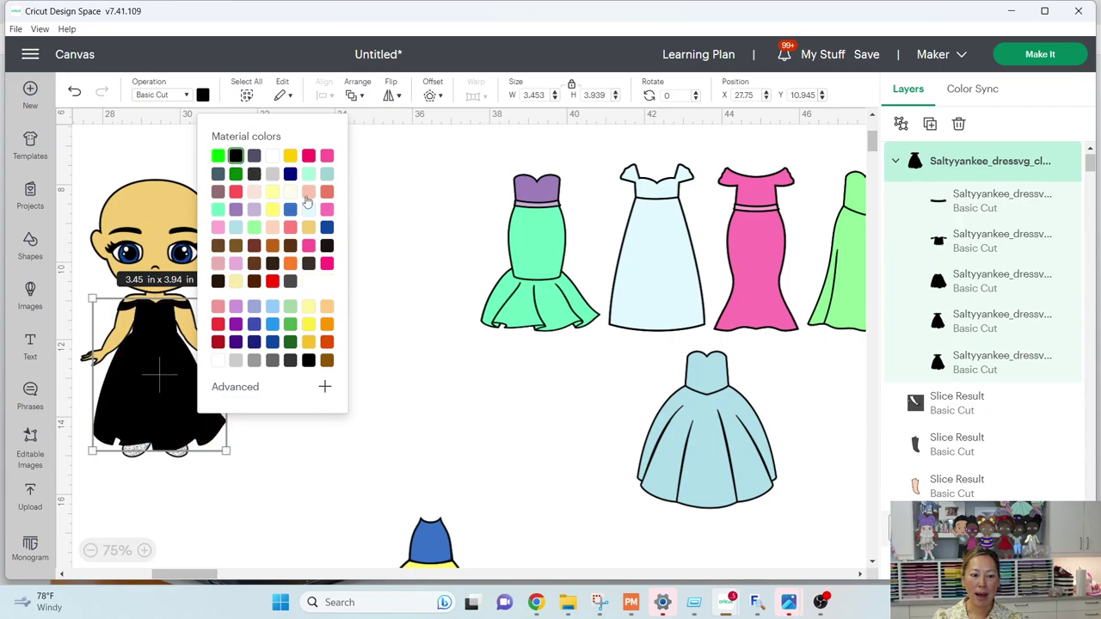
{"action": "left_click", "coordinate": [255, 228]}
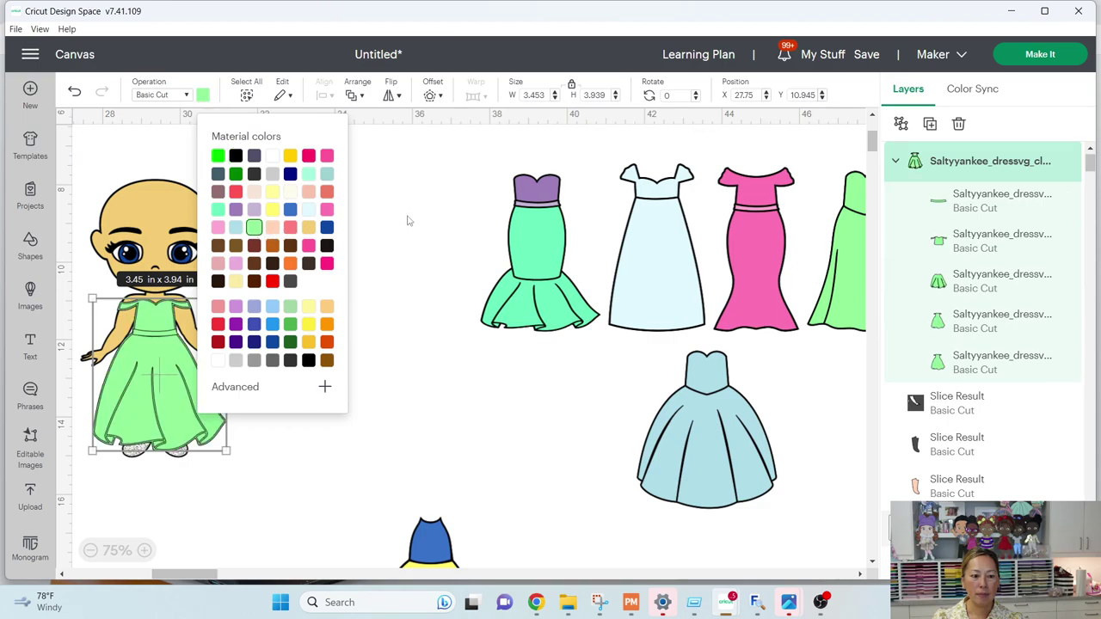
{"action": "left_click", "coordinate": [409, 221]}
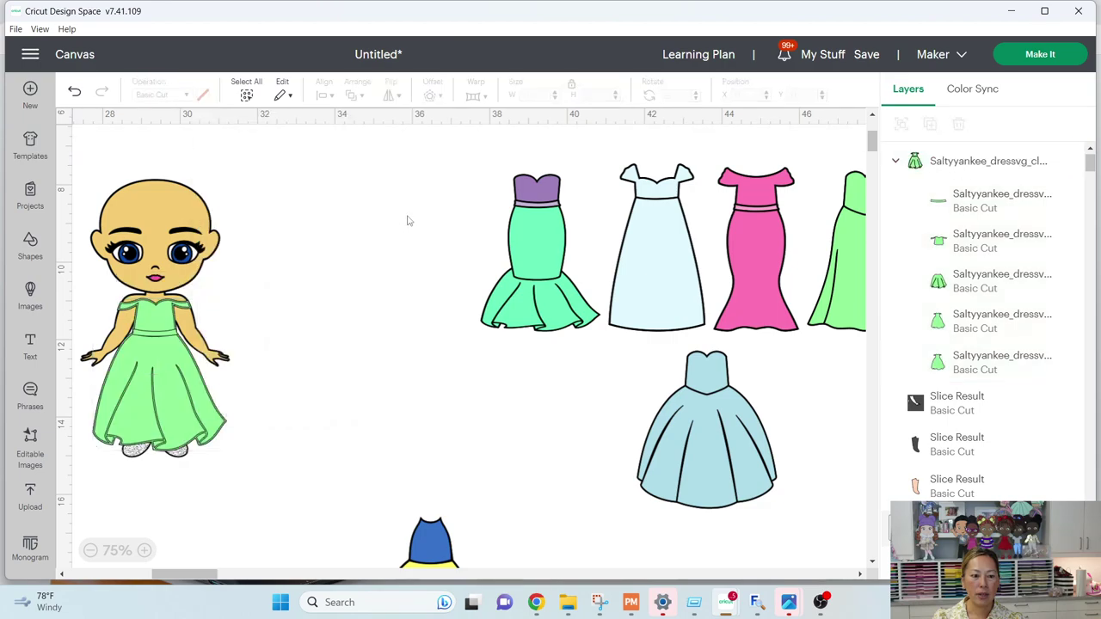
{"action": "left_click", "coordinate": [976, 359]}
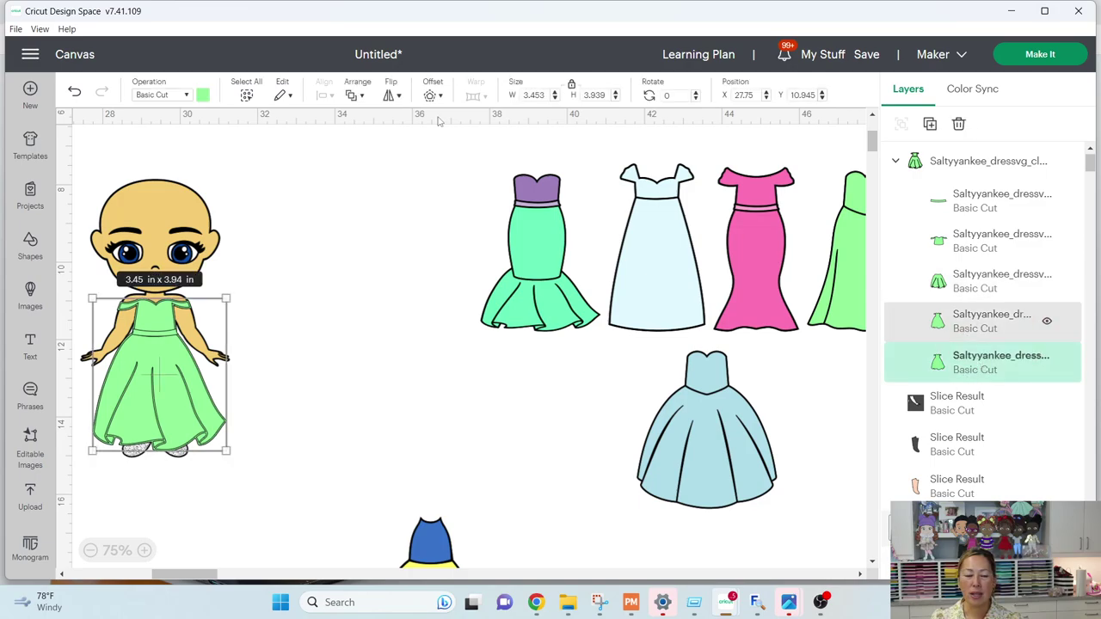
{"action": "left_click", "coordinate": [203, 95]}
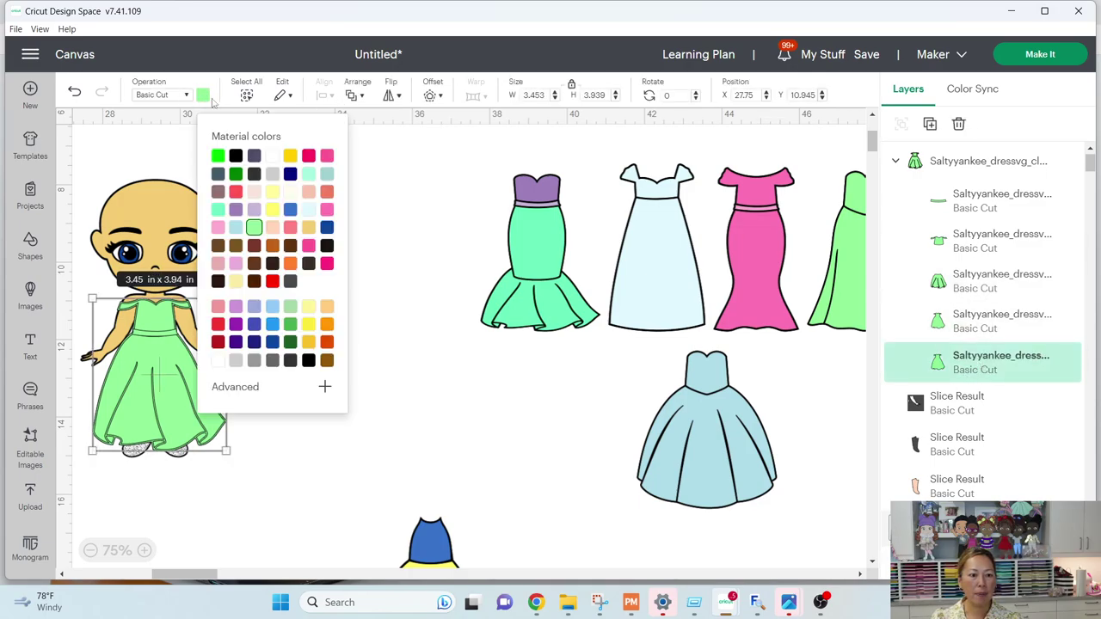
{"action": "left_click", "coordinate": [236, 156]}
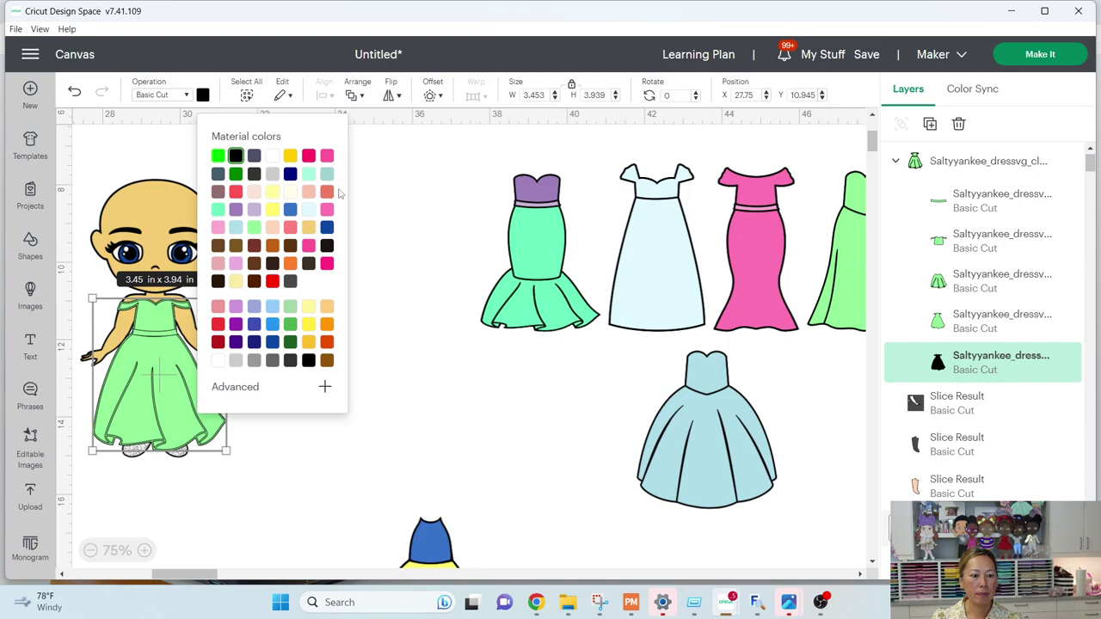
{"action": "left_click", "coordinate": [402, 196]}
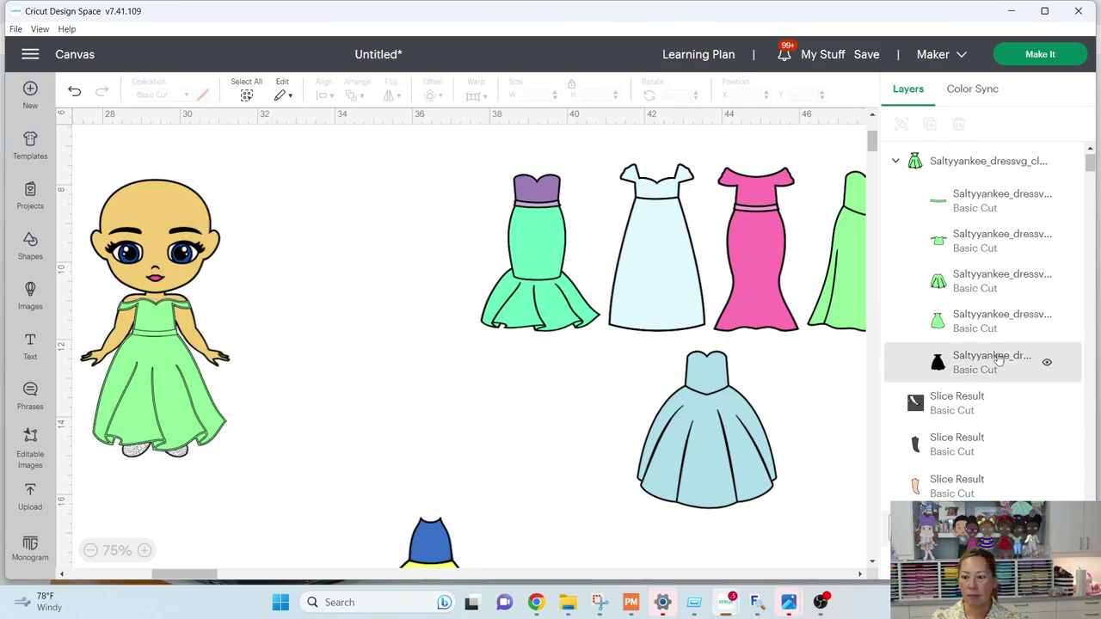
Step: Pull the spare solid green dress layer off the doll and delete it
{"action": "scroll", "coordinate": [996, 357], "scroll_direction": "down", "scroll_amount": 2}
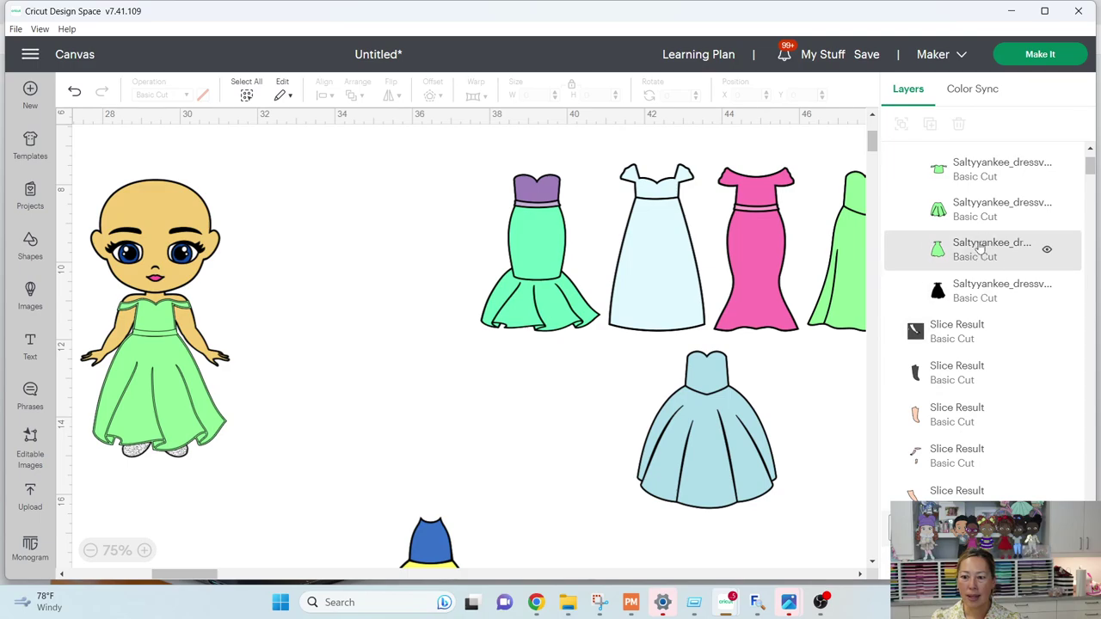
{"action": "left_click", "coordinate": [980, 248]}
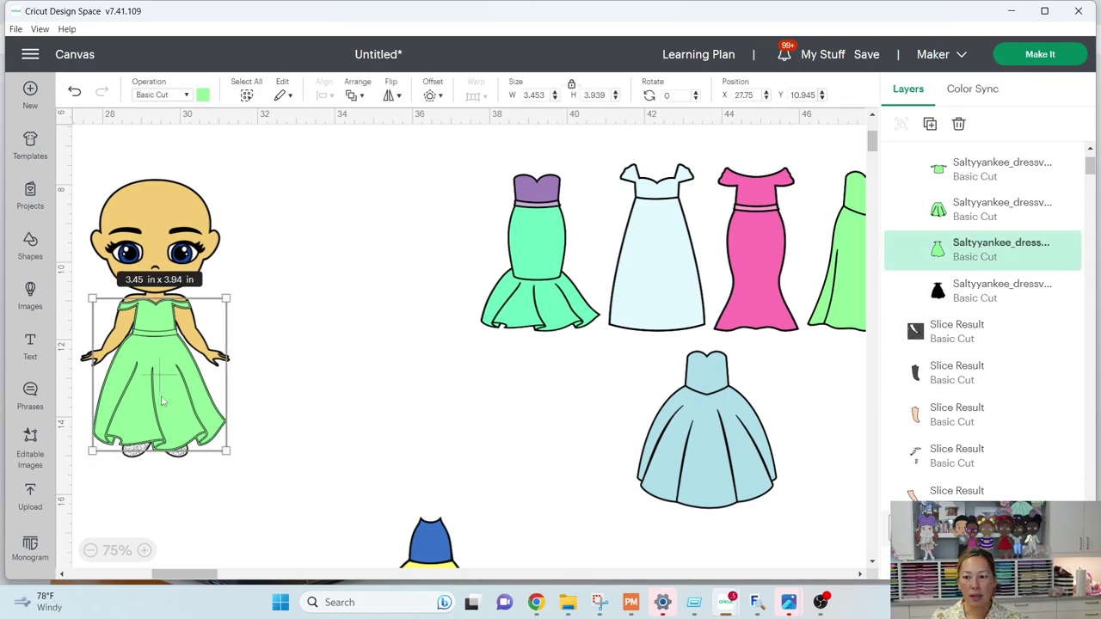
{"action": "left_click_drag", "start_coordinate": [162, 401], "coordinate": [374, 401]}
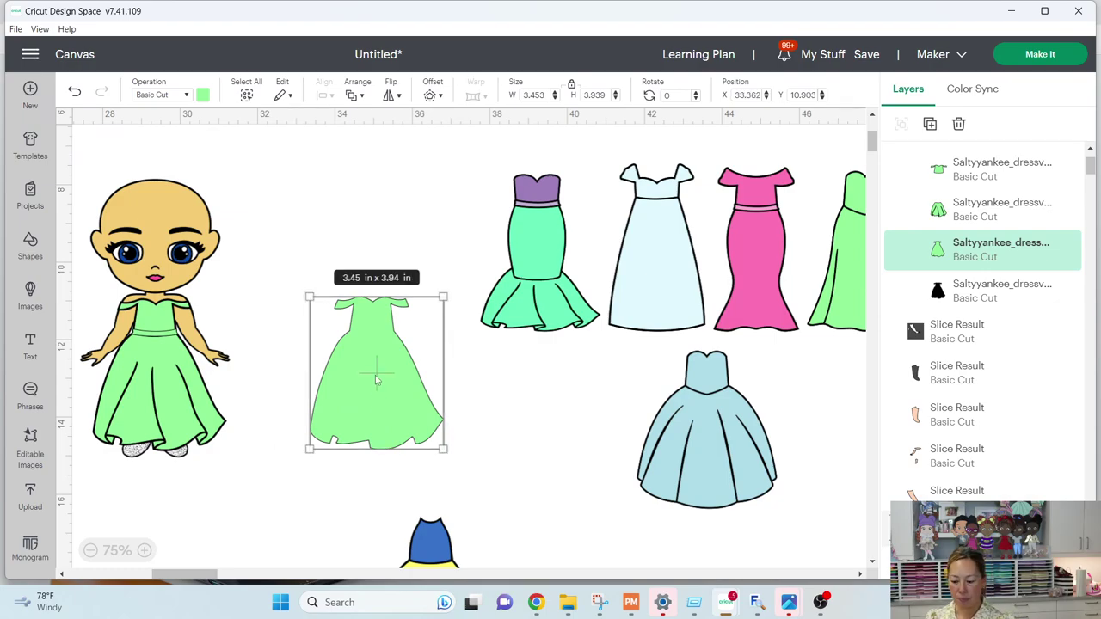
{"action": "key", "text": "Delete"}
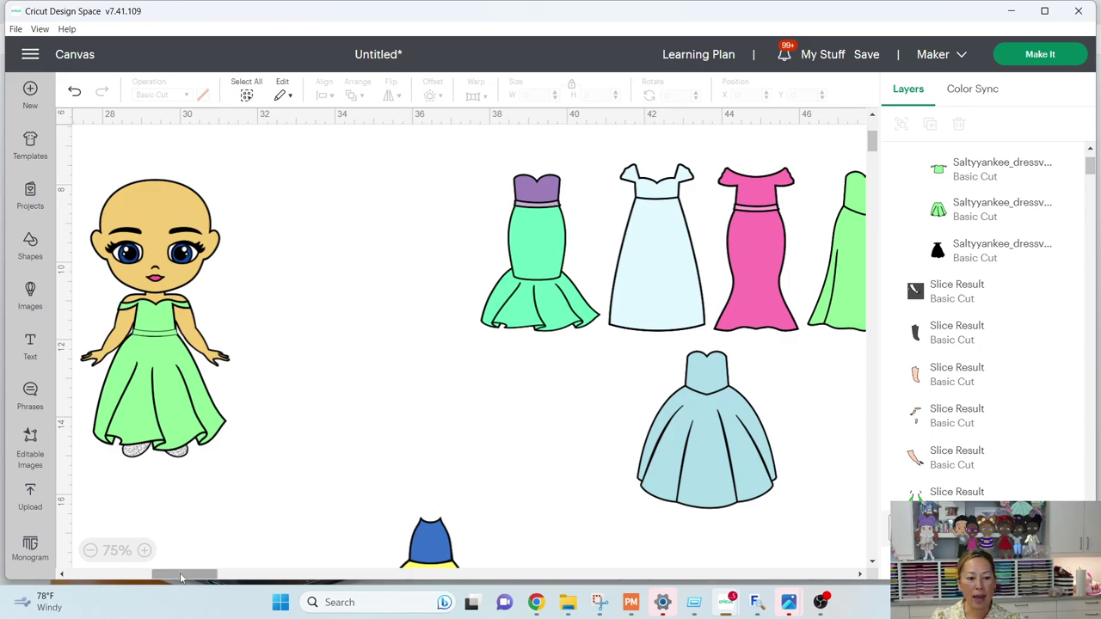
Step: Browse to the hair designs and place the orange bun hairstyle on the tan doll's head
{"action": "left_click_drag", "start_coordinate": [182, 576], "coordinate": [289, 583]}
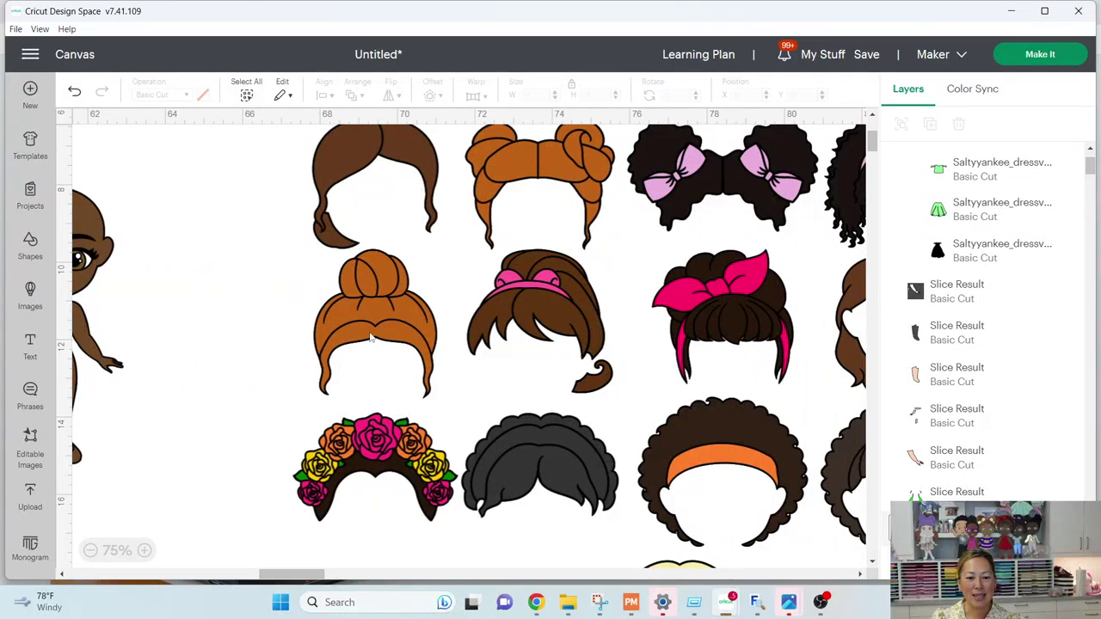
{"action": "left_click_drag", "start_coordinate": [372, 339], "coordinate": [204, 447]}
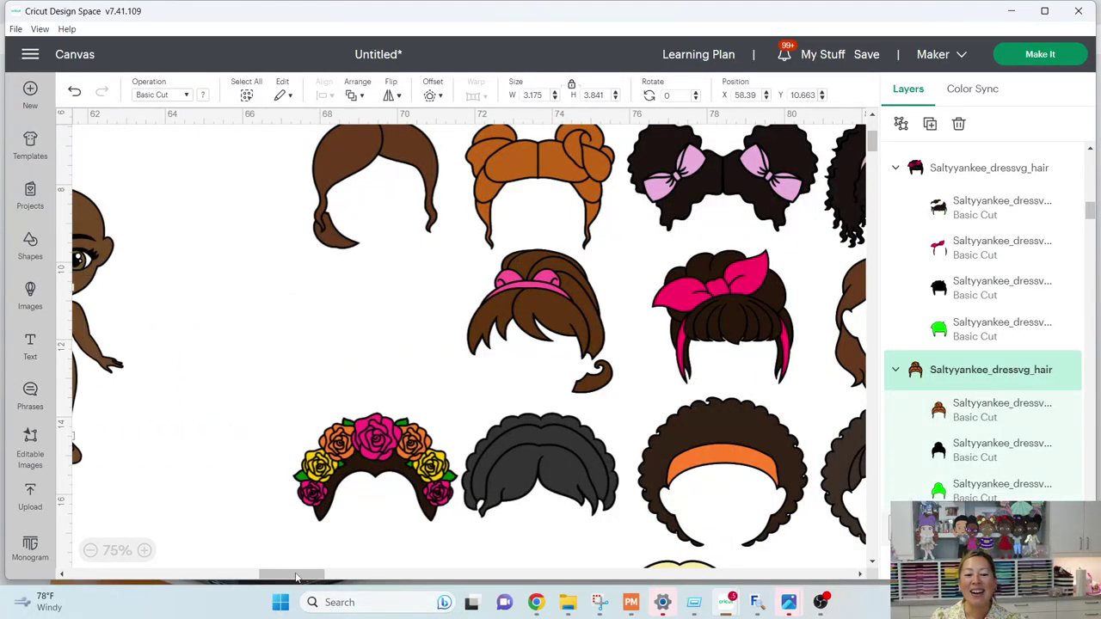
{"action": "left_click_drag", "start_coordinate": [308, 578], "coordinate": [250, 578]}
{"action": "left_click_drag", "start_coordinate": [757, 355], "coordinate": [313, 354]}
{"action": "left_click_drag", "start_coordinate": [236, 582], "coordinate": [189, 582]}
{"action": "left_click_drag", "start_coordinate": [807, 357], "coordinate": [149, 256]}
{"action": "left_click_drag", "start_coordinate": [172, 578], "coordinate": [146, 578]}
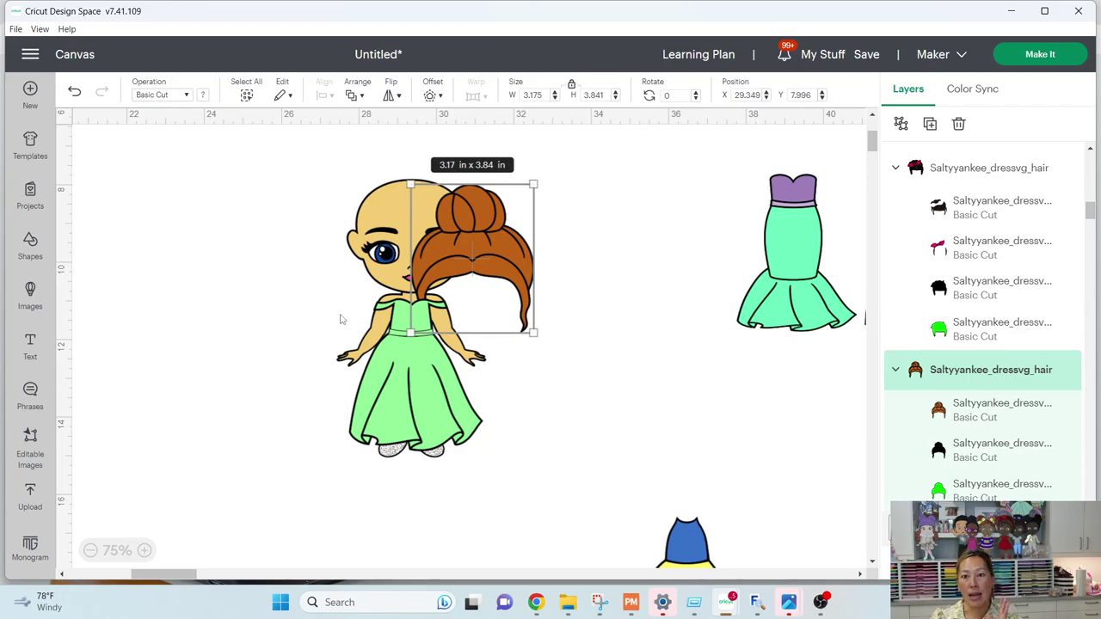
{"action": "mouse_move", "coordinate": [498, 247]}
{"action": "left_mouse_down"}
{"action": "mouse_move", "coordinate": [436, 199]}
{"action": "mouse_move", "coordinate": [436, 177]}
{"action": "left_mouse_up"}
{"action": "left_click", "coordinate": [536, 263]}
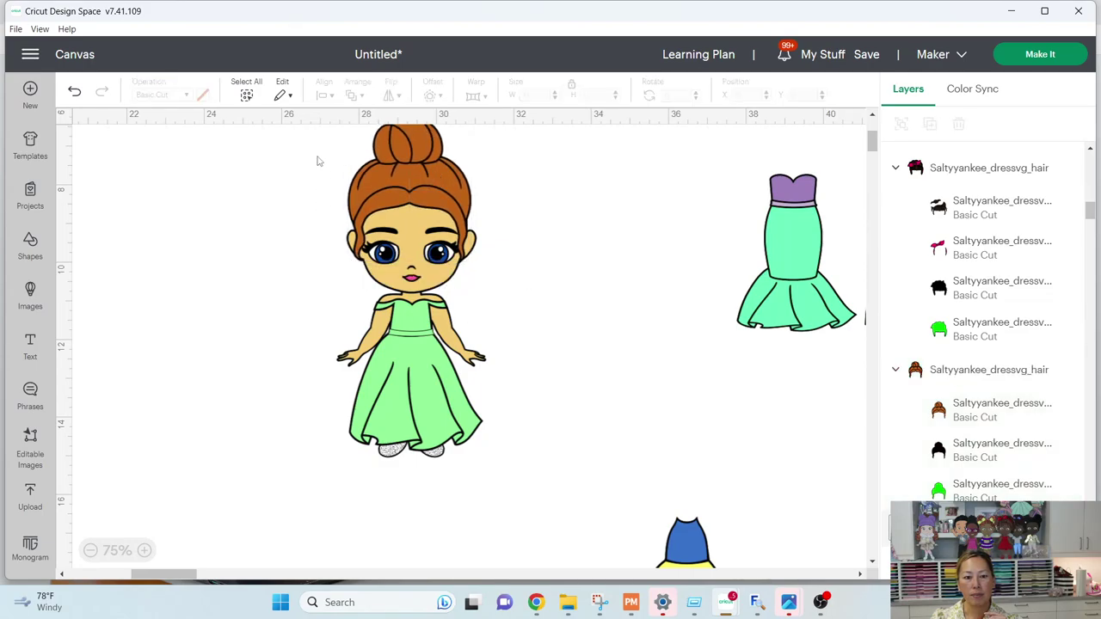
Step: Select the bun hair's colour layer and darken it via #ab530b to auburn #8b4205
{"action": "left_click_drag", "start_coordinate": [311, 142], "coordinate": [520, 509]}
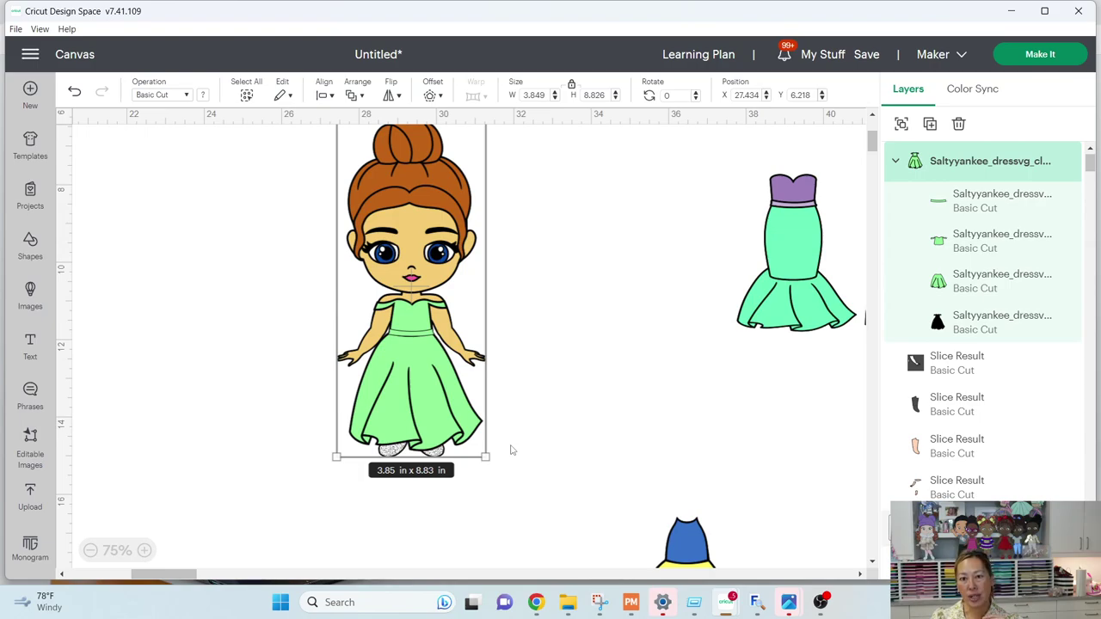
{"action": "left_click", "coordinate": [747, 367]}
{"action": "scroll", "coordinate": [735, 349], "scroll_direction": "up", "scroll_amount": 1}
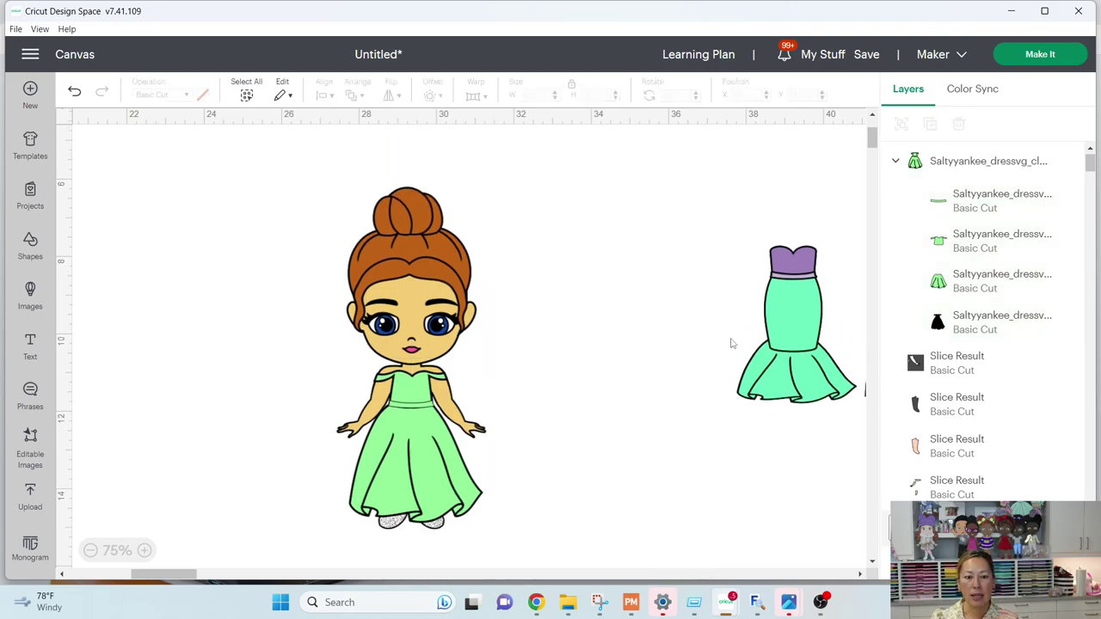
{"action": "left_click", "coordinate": [428, 246]}
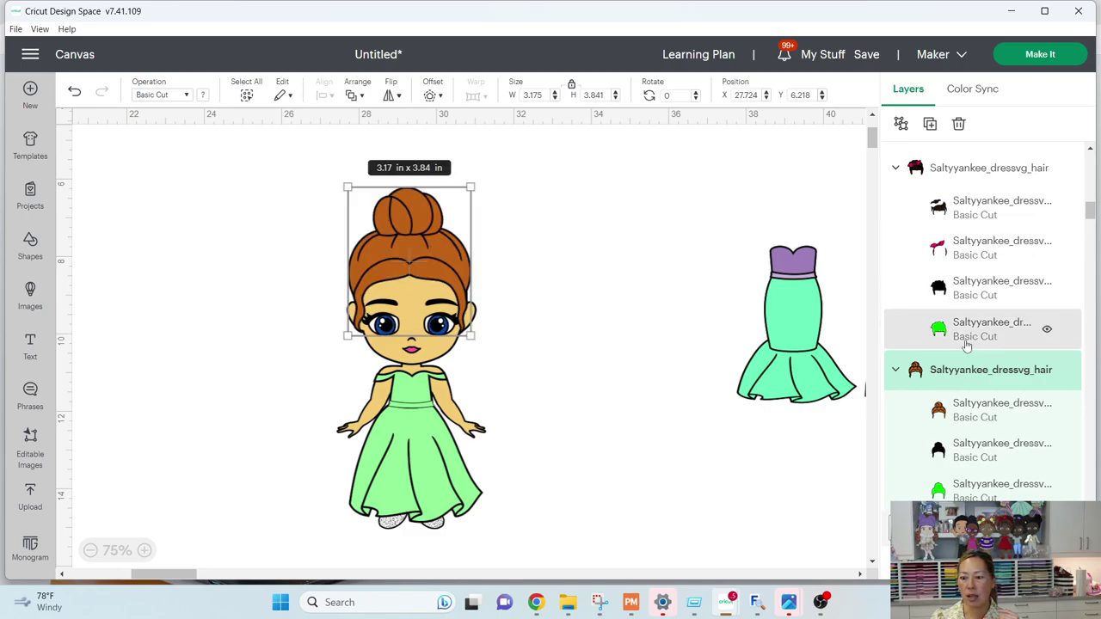
{"action": "left_click", "coordinate": [986, 417]}
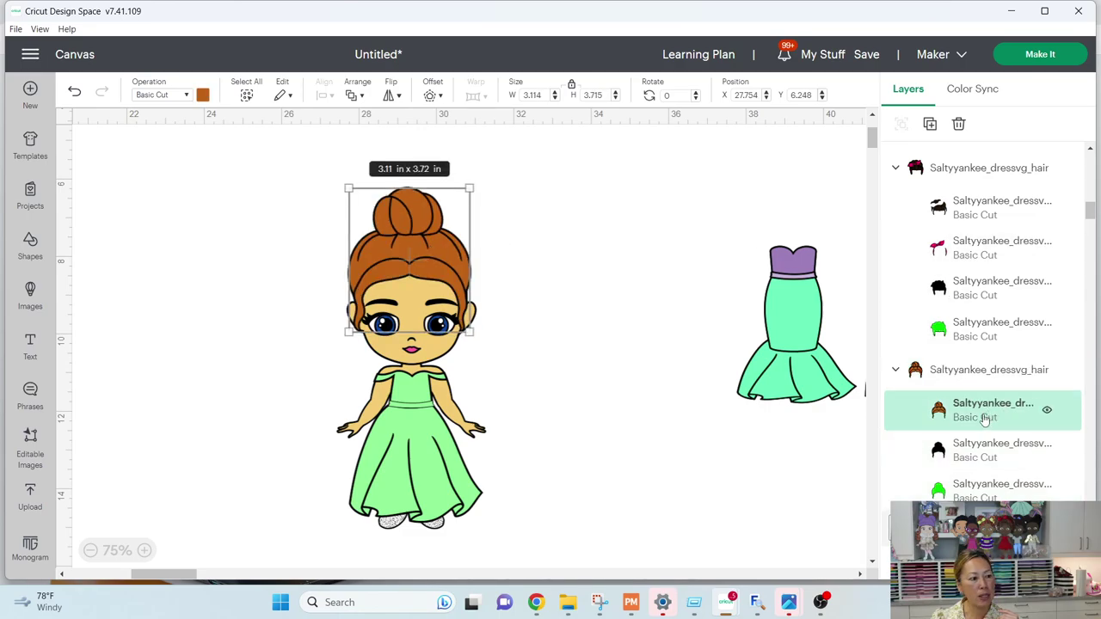
{"action": "left_click", "coordinate": [204, 95]}
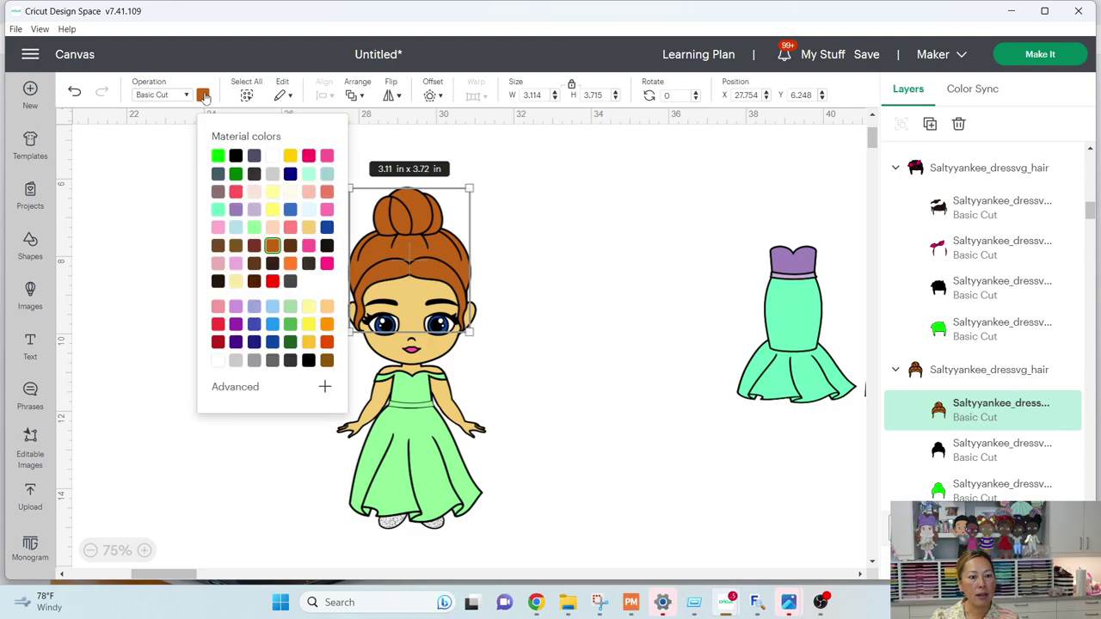
{"action": "left_click", "coordinate": [250, 389]}
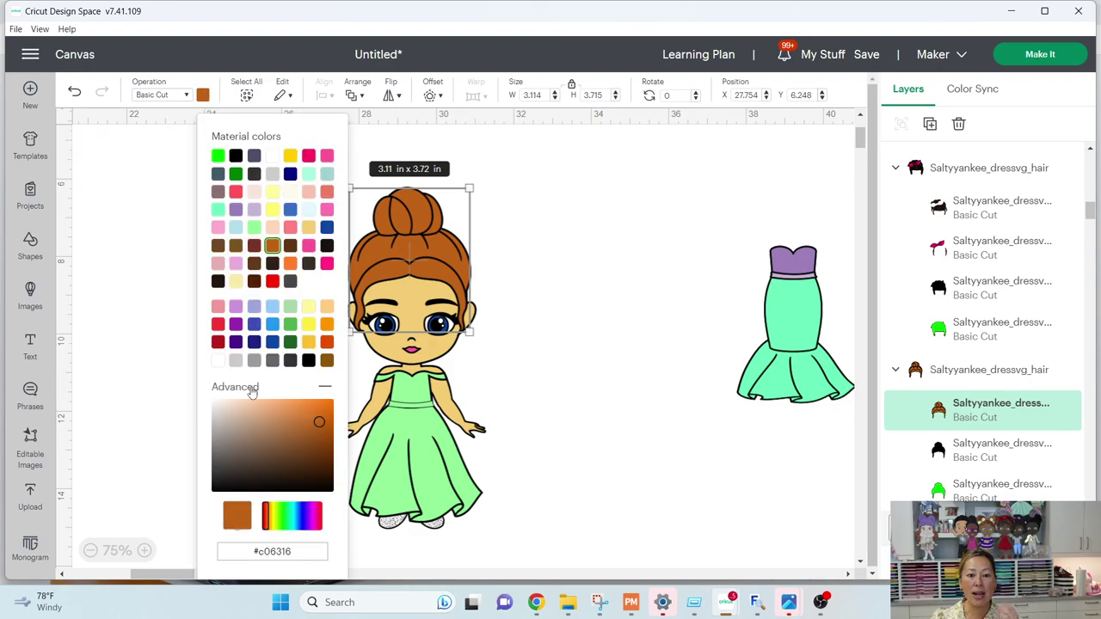
{"action": "left_click", "coordinate": [325, 433]}
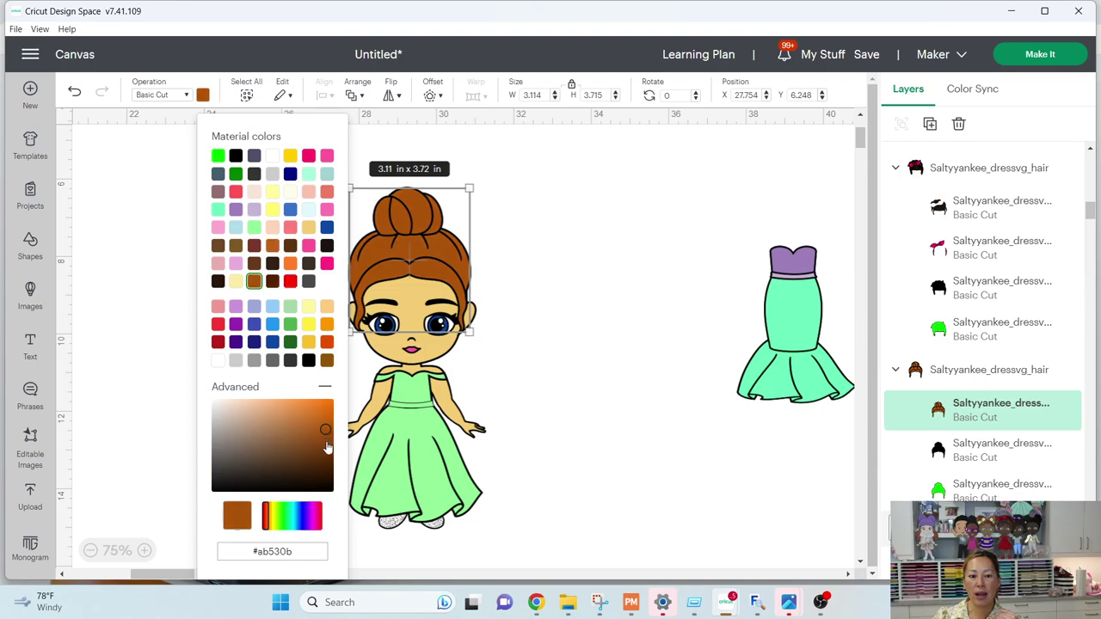
{"action": "left_click", "coordinate": [329, 443]}
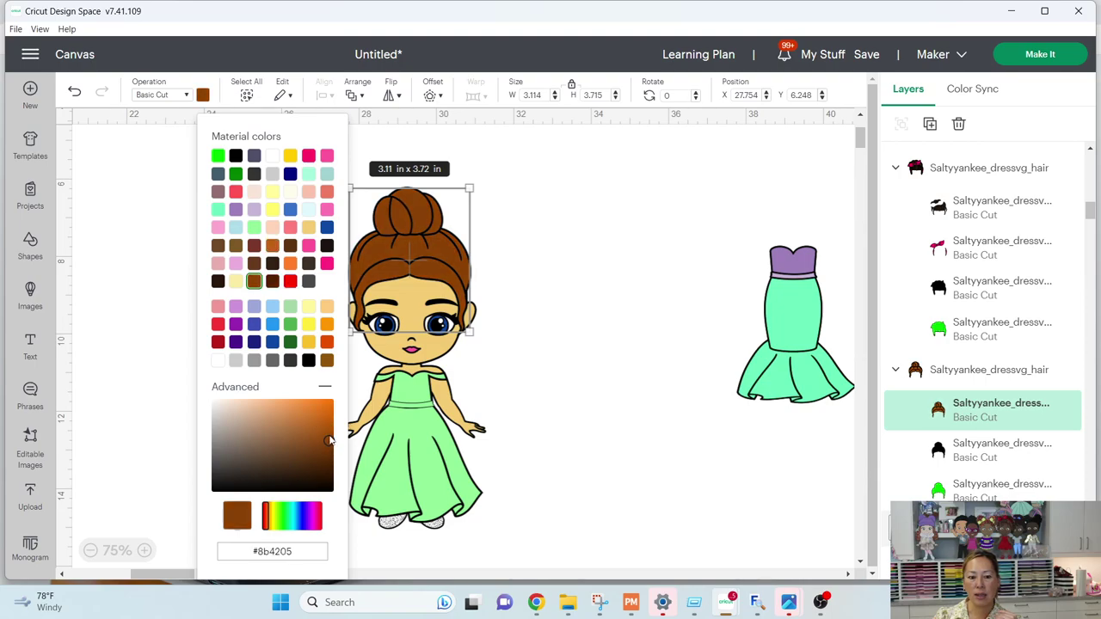
{"action": "left_click", "coordinate": [599, 411]}
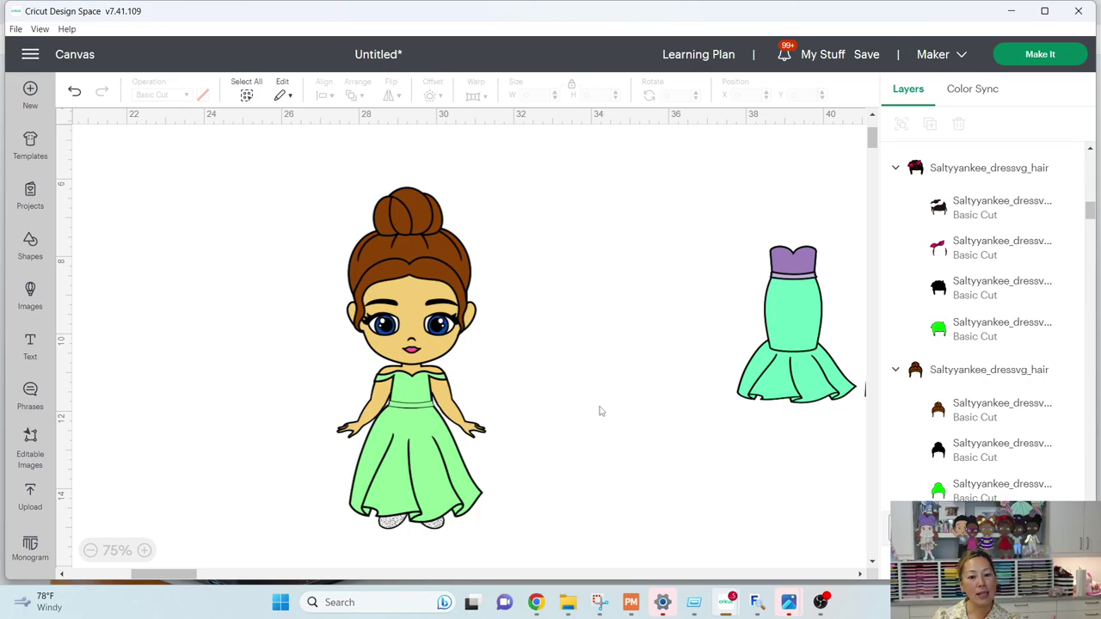
Step: Flatten the whole doll to Print Then Cut, shrink it to 2.37 x 5.44 in, and move it top-left
{"action": "left_click_drag", "start_coordinate": [289, 184], "coordinate": [595, 594]}
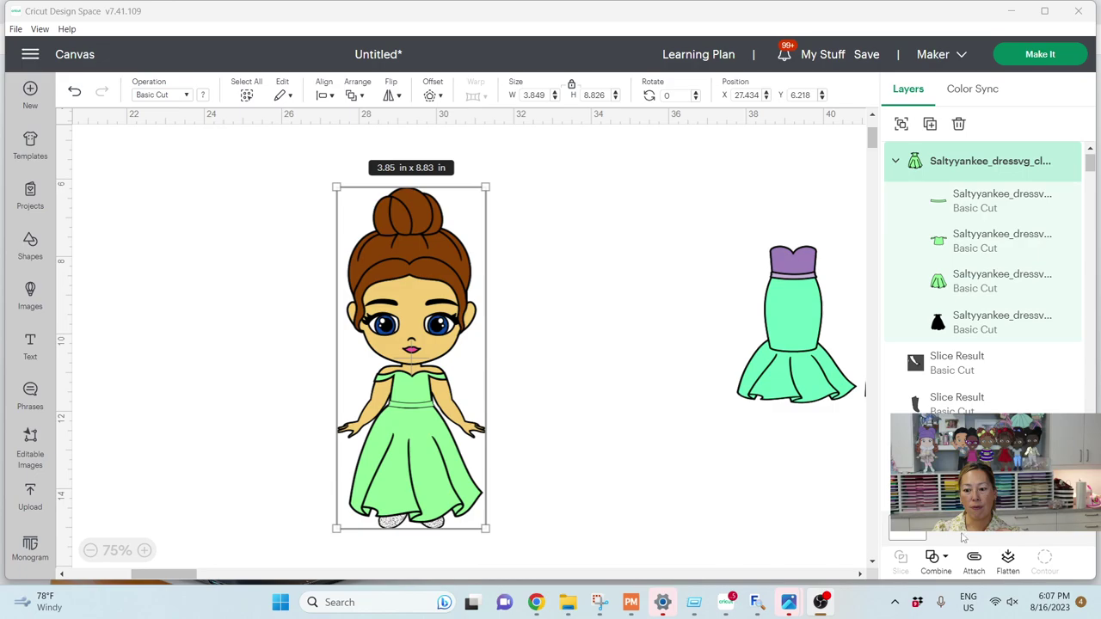
{"action": "left_click", "coordinate": [1004, 563]}
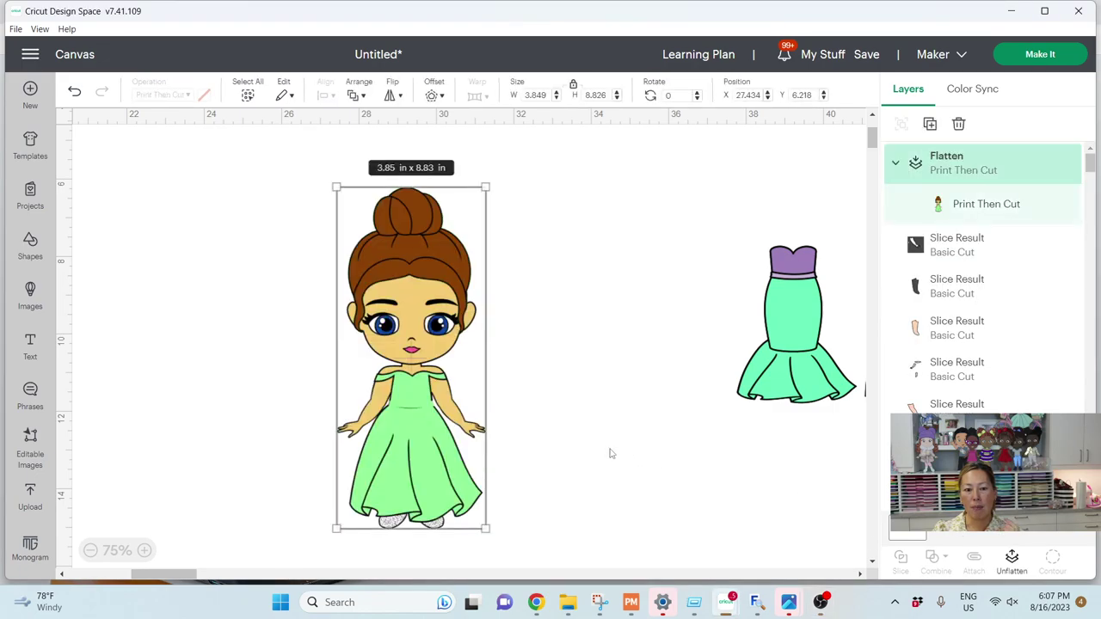
{"action": "left_click_drag", "start_coordinate": [418, 373], "coordinate": [322, 317]}
{"action": "left_click_drag", "start_coordinate": [388, 132], "coordinate": [332, 263]}
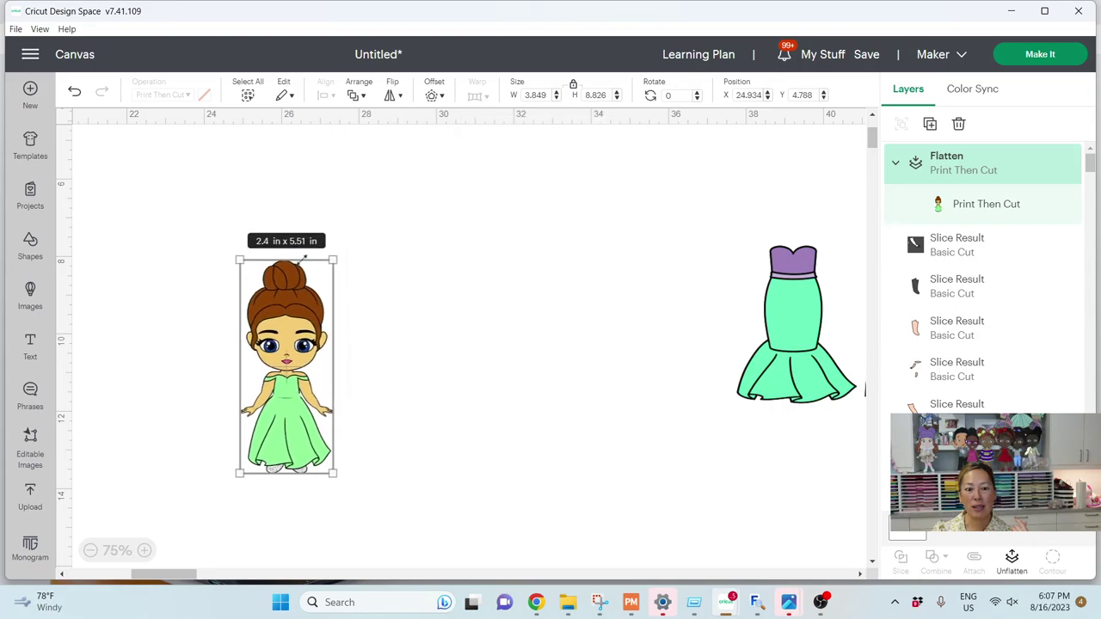
{"action": "left_click", "coordinate": [467, 310]}
{"action": "left_click_drag", "start_coordinate": [273, 443], "coordinate": [163, 374]}
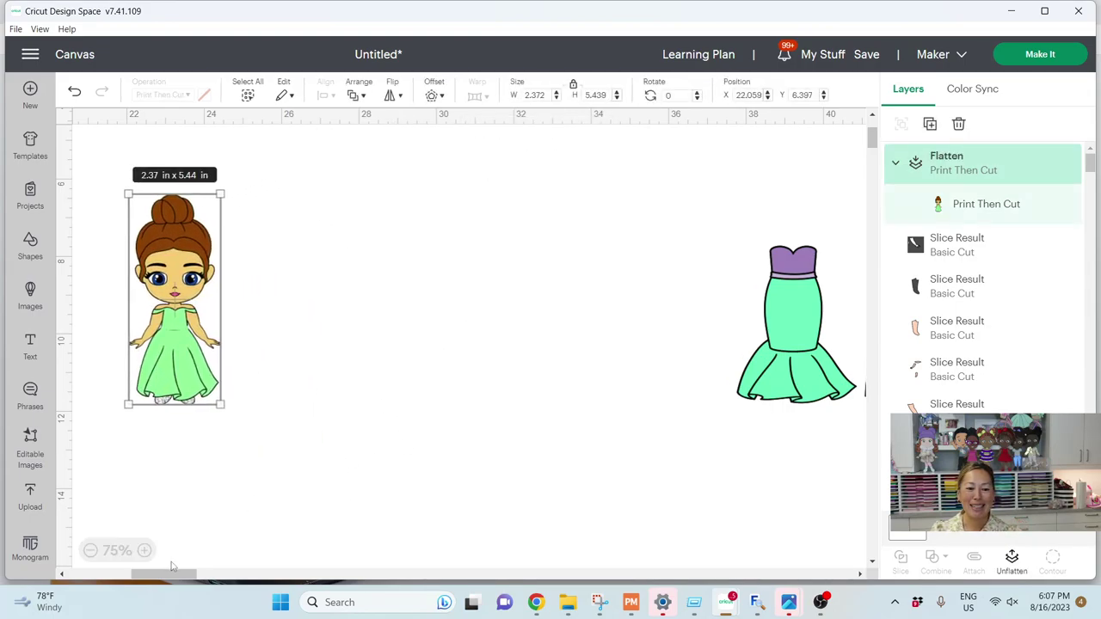
{"action": "left_click_drag", "start_coordinate": [171, 572], "coordinate": [213, 581]}
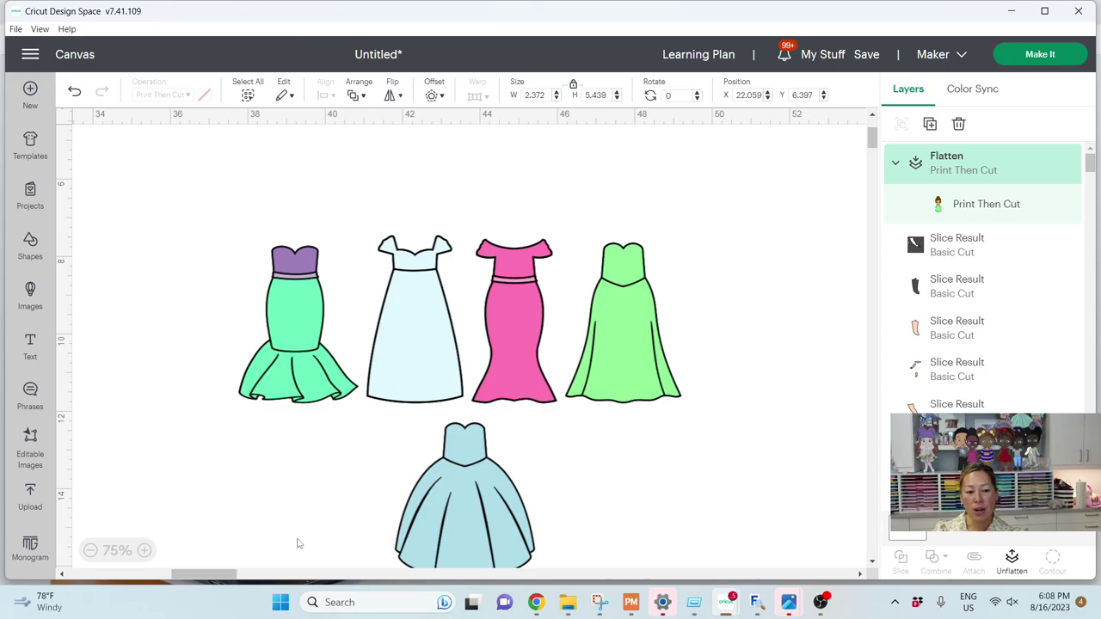
Step: Zoom out and delete the grey arm square and the small black leg piece
{"action": "left_click_drag", "start_coordinate": [225, 577], "coordinate": [203, 576]}
{"action": "left_click", "coordinate": [92, 551]}
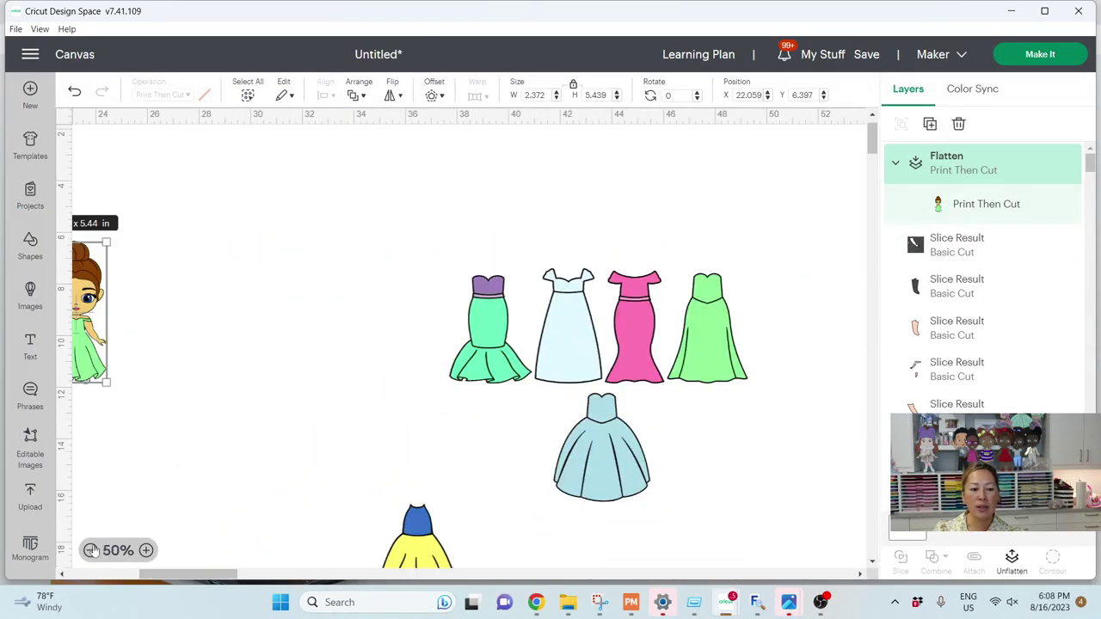
{"action": "left_click", "coordinate": [91, 550]}
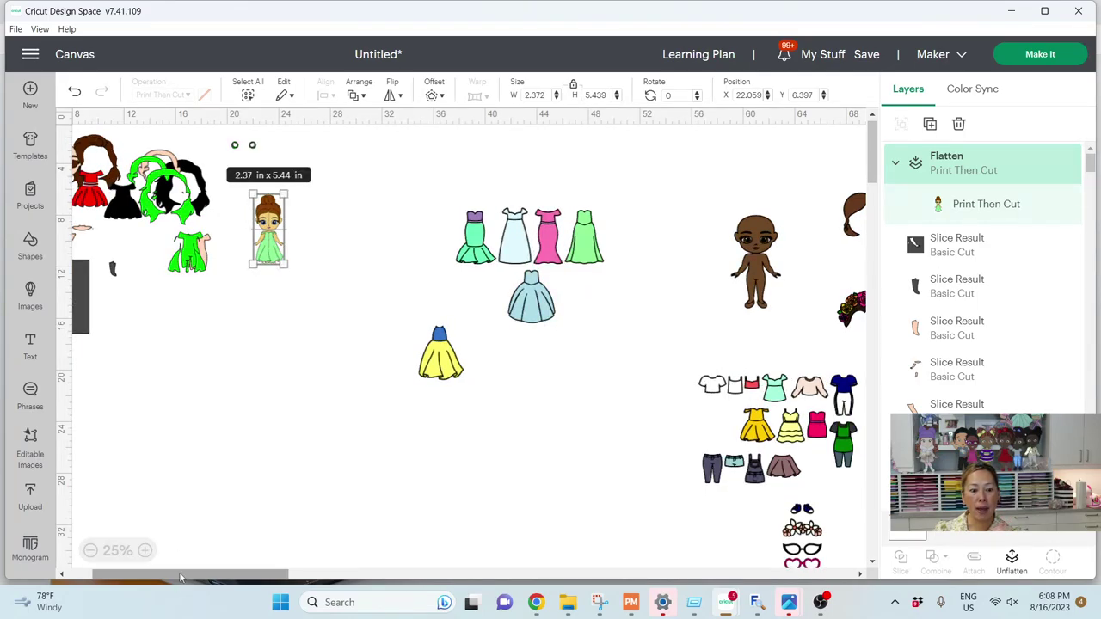
{"action": "scroll", "coordinate": [142, 575], "scroll_direction": "left", "scroll_amount": 3}
{"action": "left_click_drag", "start_coordinate": [162, 286], "coordinate": [253, 410]}
{"action": "key", "text": "Delete"}
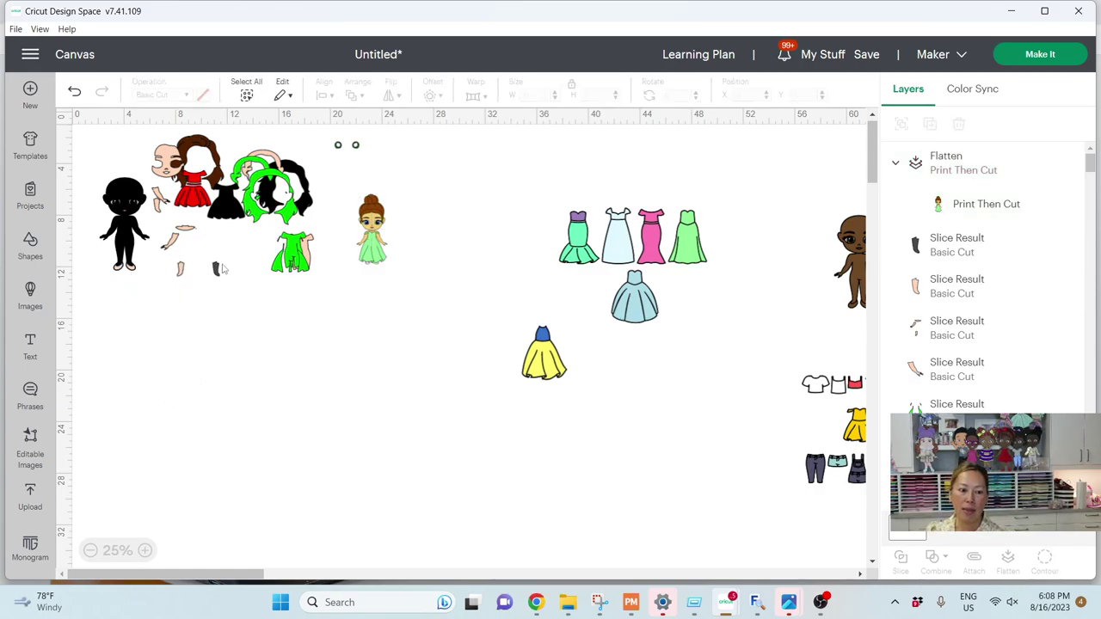
{"action": "left_click_drag", "start_coordinate": [215, 269], "coordinate": [258, 331]}
{"action": "key", "text": "Delete"}
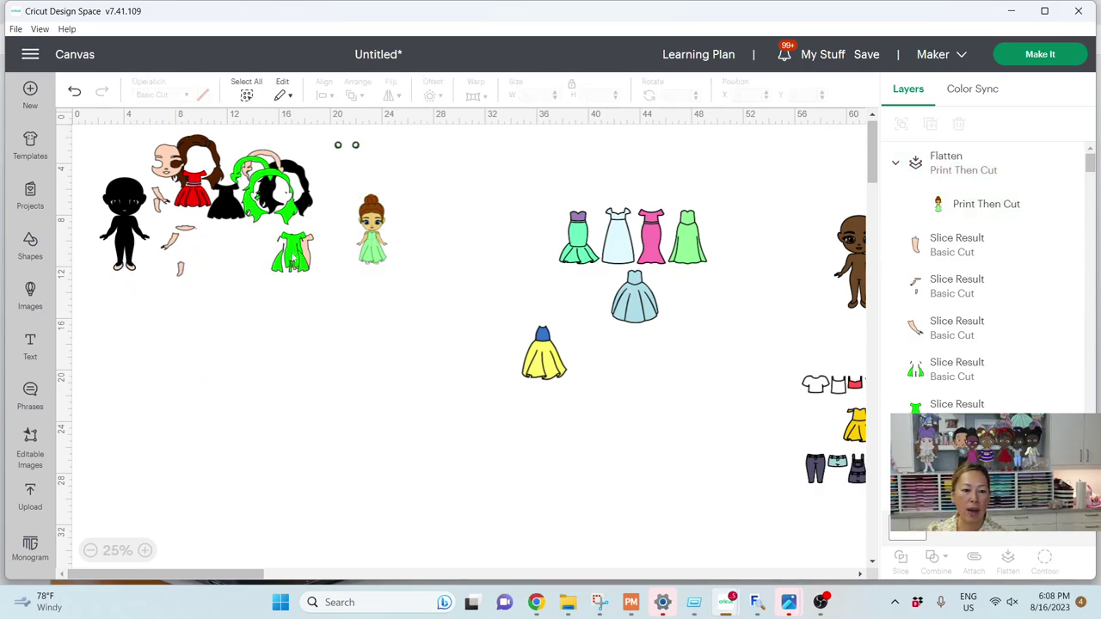
Step: Delete the leftover tan piece over the hair and the green slice piece
{"action": "left_click_drag", "start_coordinate": [292, 257], "coordinate": [291, 375]}
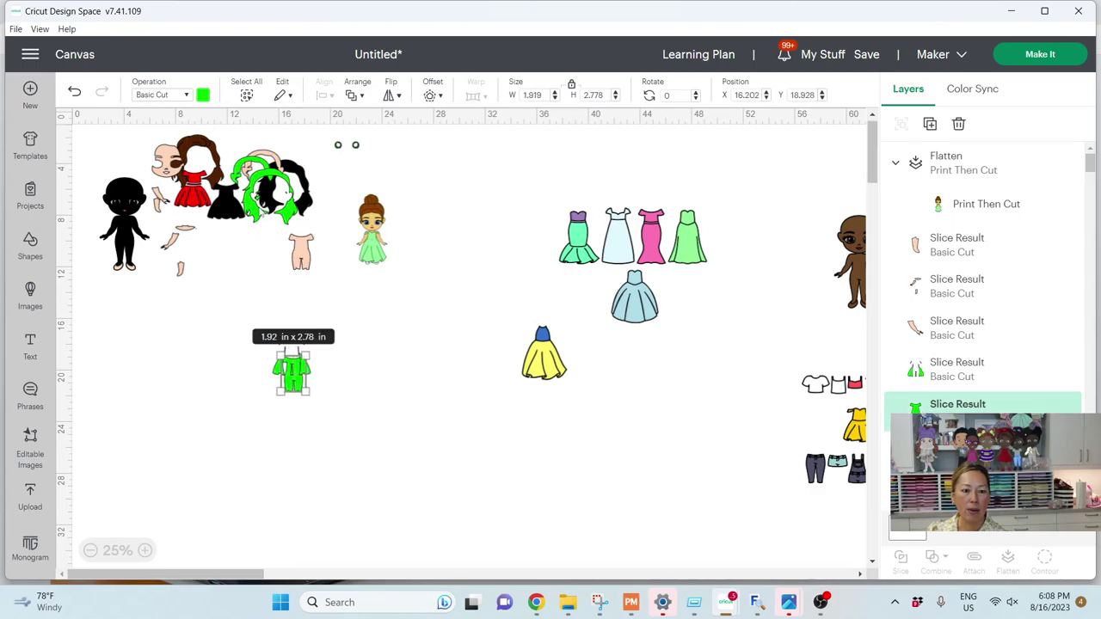
{"action": "left_click_drag", "start_coordinate": [274, 185], "coordinate": [304, 387]}
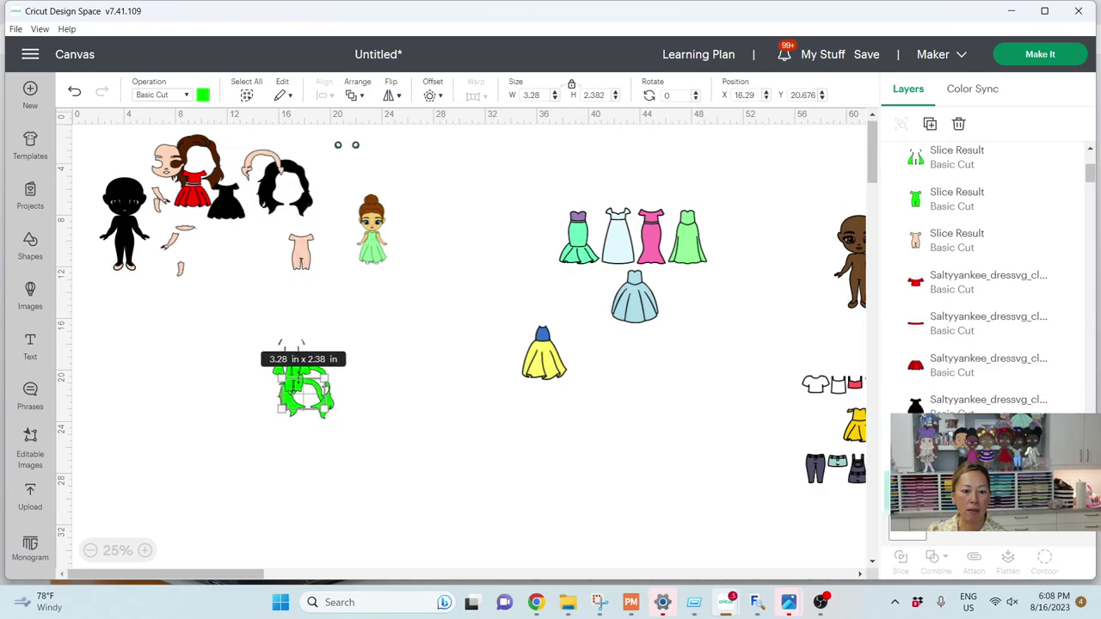
{"action": "left_click", "coordinate": [242, 323]}
{"action": "left_click", "coordinate": [244, 150]}
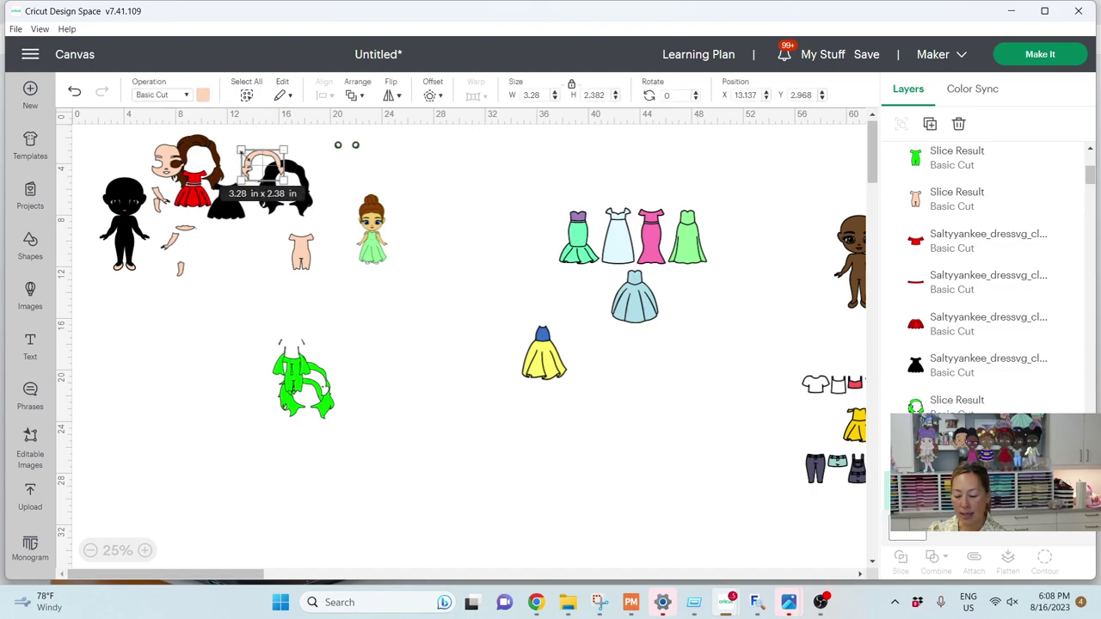
{"action": "key", "text": "Delete"}
{"action": "left_click", "coordinate": [297, 252]}
{"action": "key", "text": "Delete"}
{"action": "left_click_drag", "start_coordinate": [270, 325], "coordinate": [360, 462]}
{"action": "key", "text": "Delete"}
Step: Delete the six spare dresses and all pieces on the far-right canvas area
{"action": "left_click_drag", "start_coordinate": [505, 164], "coordinate": [723, 513]}
{"action": "key", "text": "Delete"}
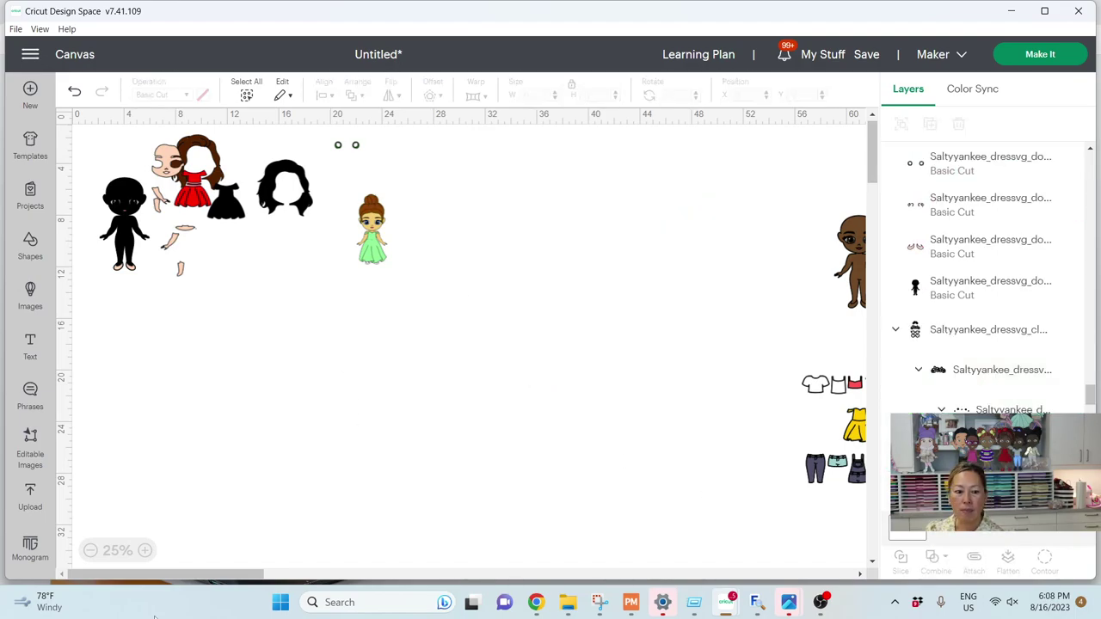
{"action": "left_click_drag", "start_coordinate": [172, 575], "coordinate": [308, 578]}
{"action": "left_click_drag", "start_coordinate": [220, 160], "coordinate": [854, 569]}
{"action": "key", "text": "Delete"}
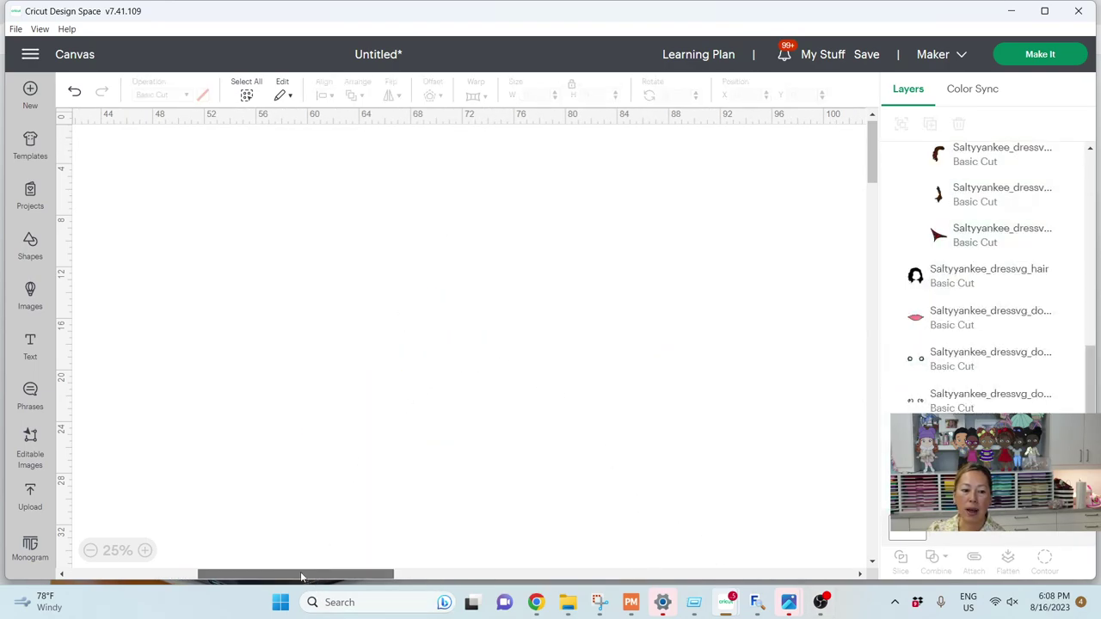
{"action": "left_click_drag", "start_coordinate": [297, 575], "coordinate": [168, 592]}
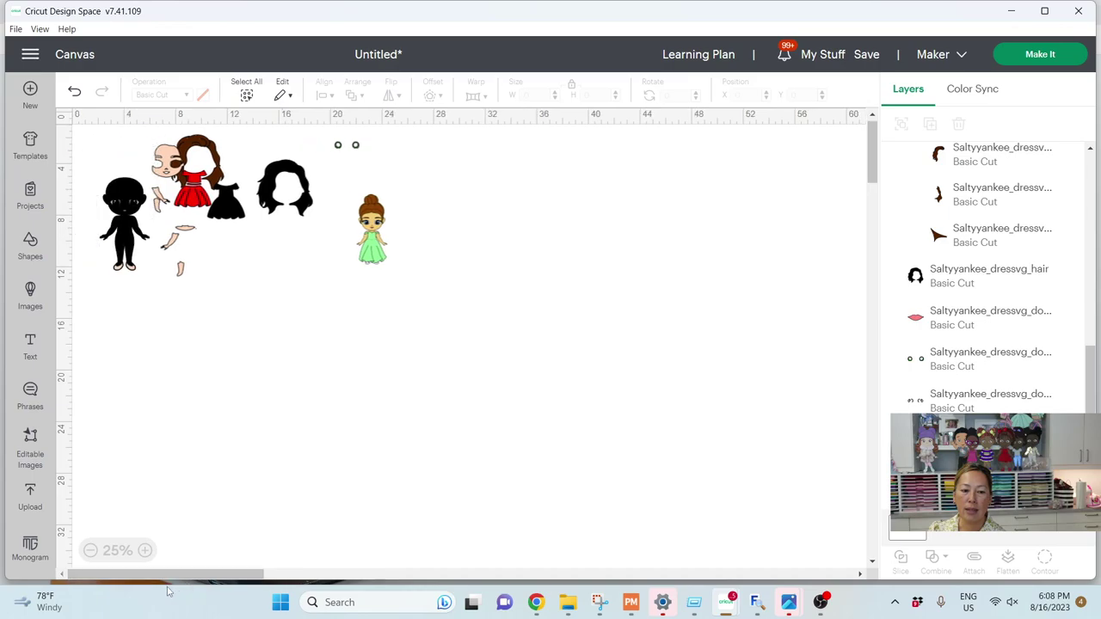
Step: Send the design to Make It and preview mats 2 and 3, showing the black body, hair and dress
{"action": "left_click", "coordinate": [1051, 54]}
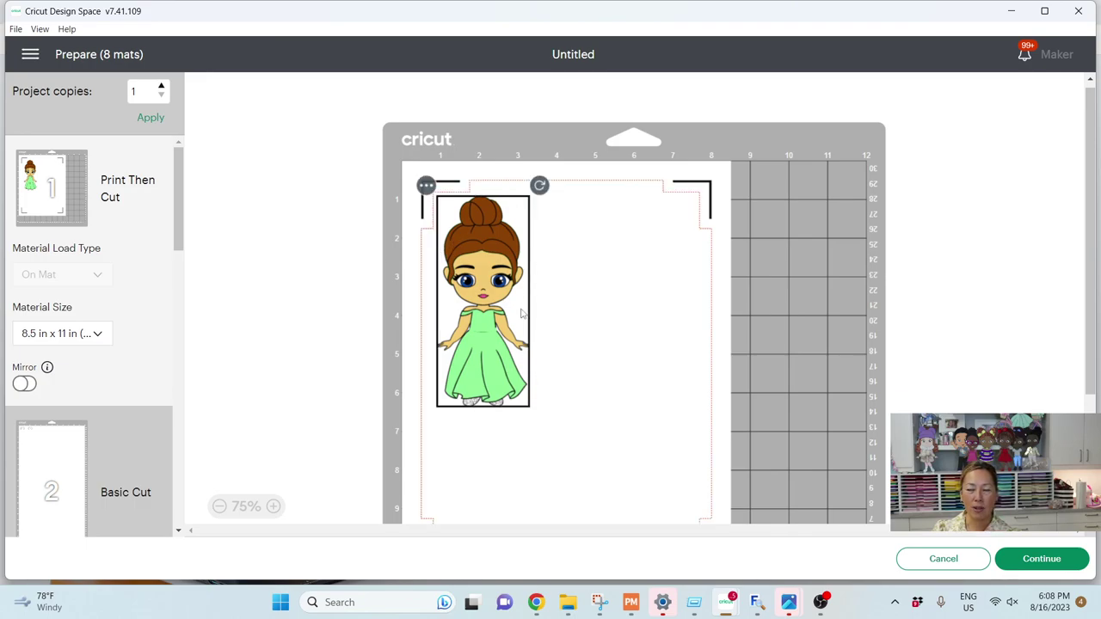
{"action": "scroll", "coordinate": [133, 322], "scroll_direction": "down", "scroll_amount": 3}
{"action": "left_click", "coordinate": [65, 335]}
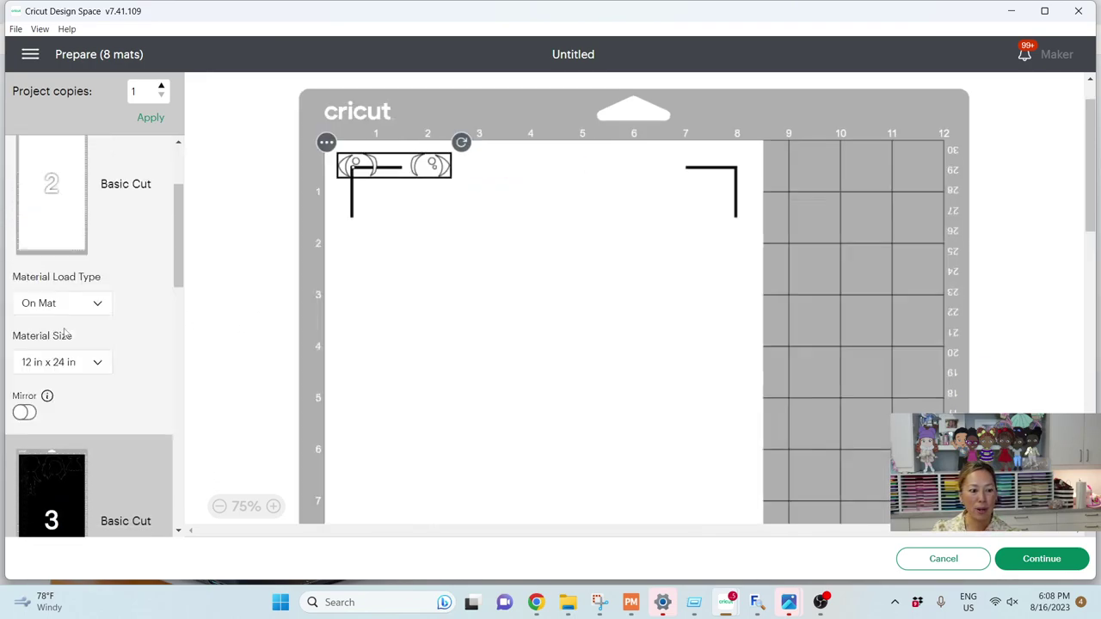
{"action": "scroll", "coordinate": [64, 337], "scroll_direction": "down", "scroll_amount": 2}
{"action": "left_click", "coordinate": [64, 337]}
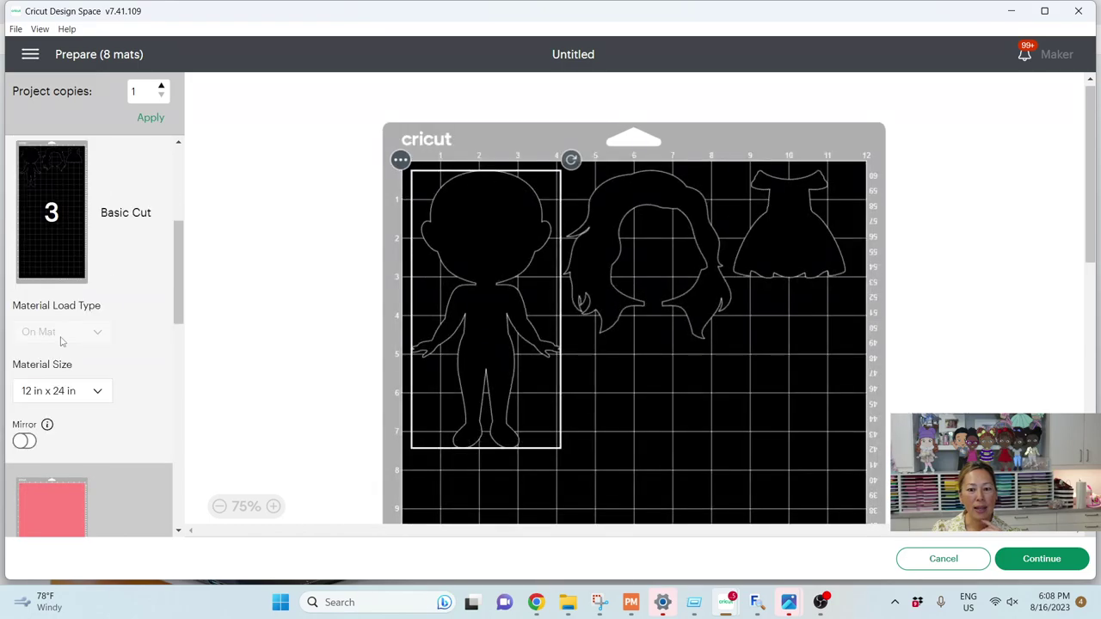
{"action": "scroll", "coordinate": [62, 340], "scroll_direction": "down", "scroll_amount": 2}
{"action": "scroll", "coordinate": [61, 342], "scroll_direction": "down", "scroll_amount": 1}
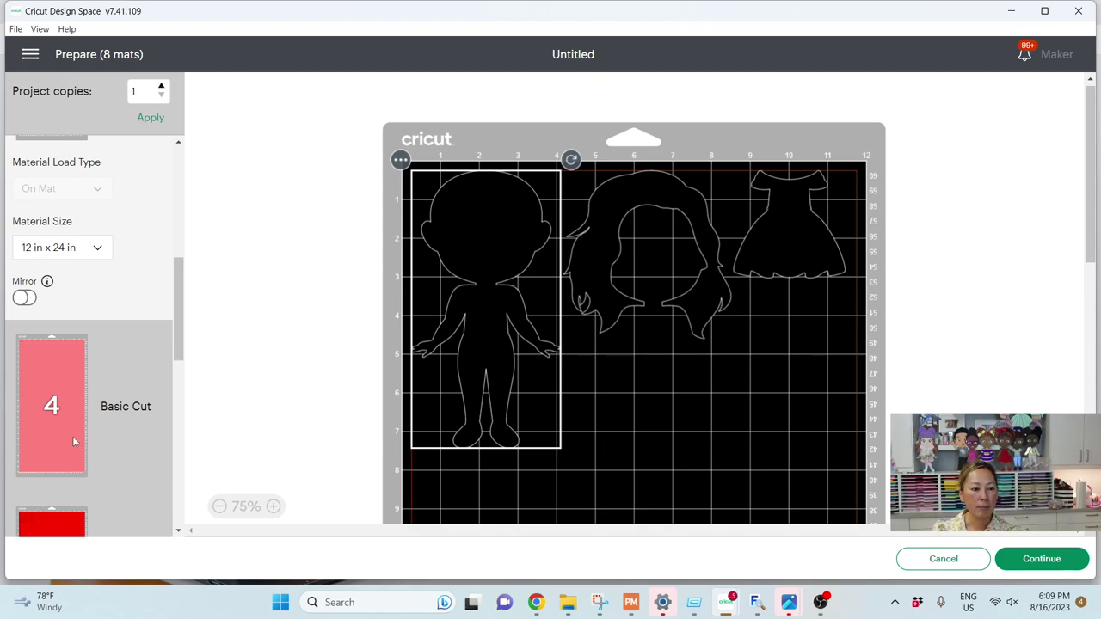
Step: On mat 3, place the black hair over the body's head, nudge the body, then move the hair onto the dress
{"action": "scroll", "coordinate": [74, 446], "scroll_direction": "down", "scroll_amount": 2}
{"action": "left_click_drag", "start_coordinate": [701, 269], "coordinate": [555, 251]}
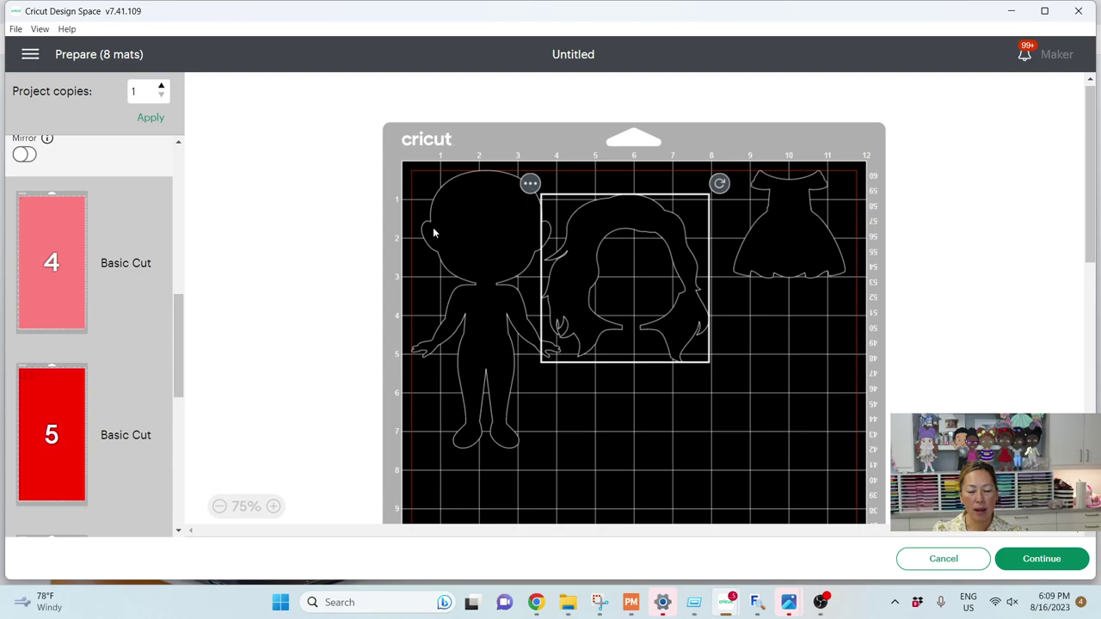
{"action": "left_click_drag", "start_coordinate": [674, 310], "coordinate": [543, 279]}
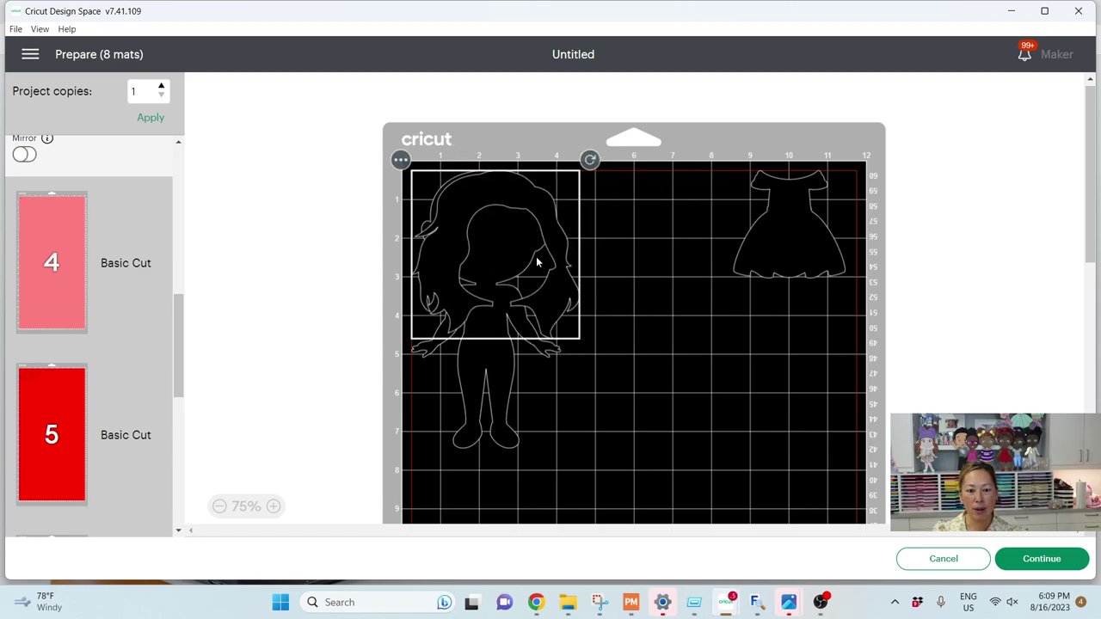
{"action": "left_click_drag", "start_coordinate": [489, 412], "coordinate": [499, 433]}
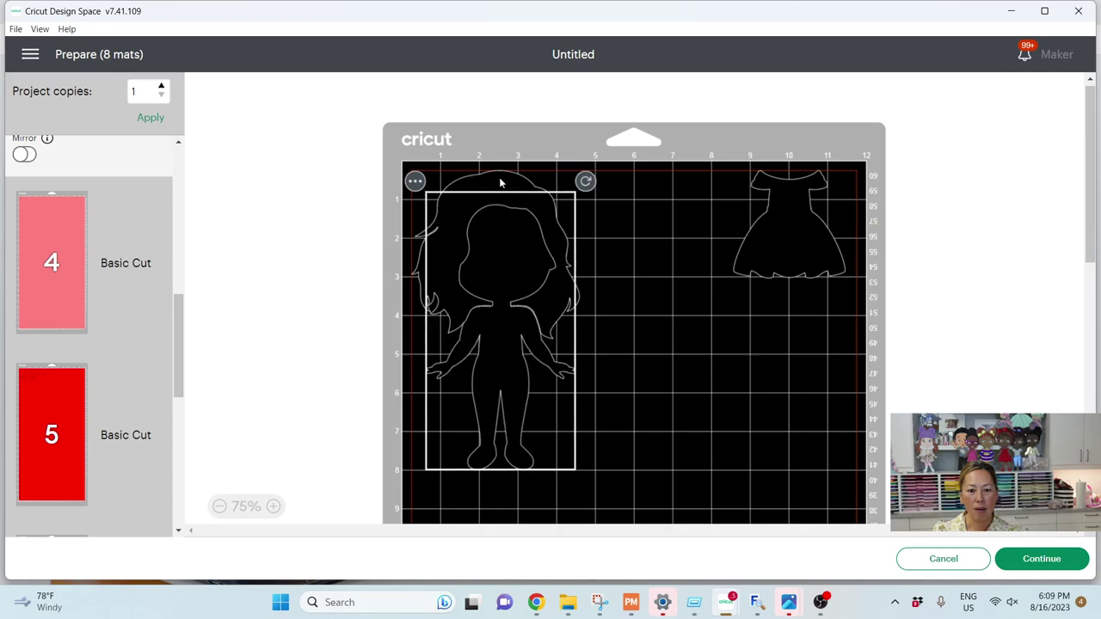
{"action": "left_click_drag", "start_coordinate": [561, 290], "coordinate": [783, 313]}
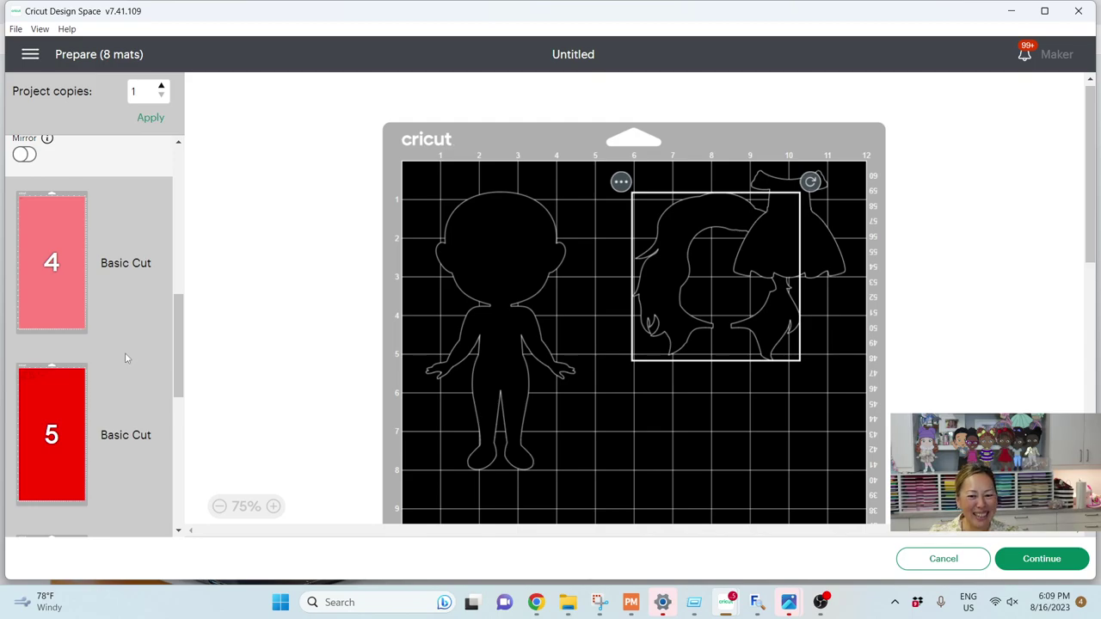
Step: Preview red mat 5, then rearrange the triangular and right hair pieces on brown mat 6
{"action": "left_click", "coordinate": [47, 410]}
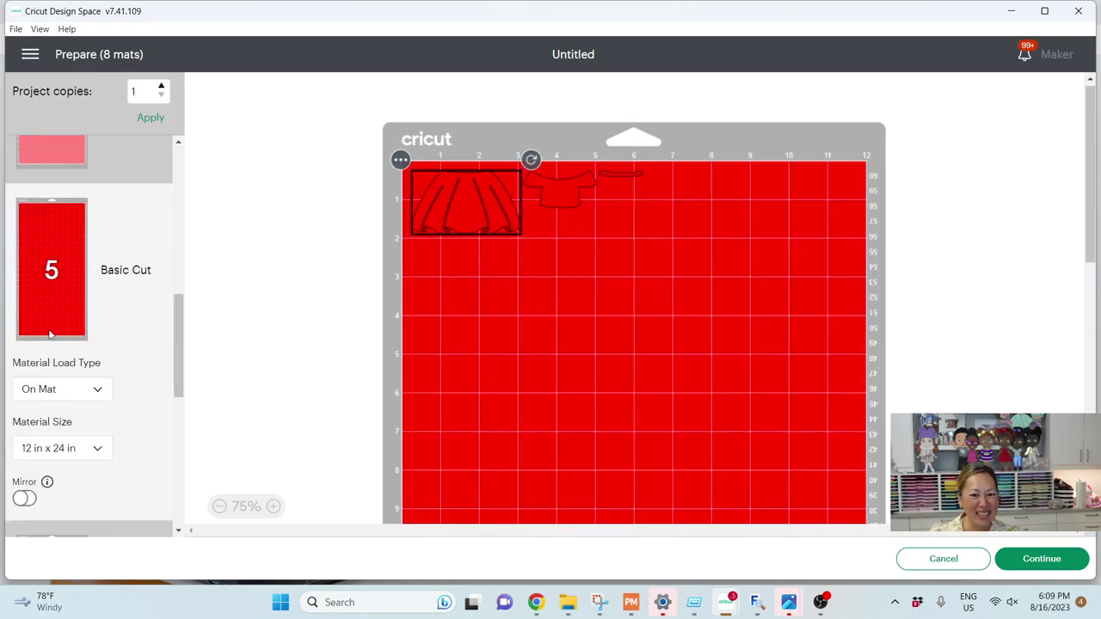
{"action": "scroll", "coordinate": [49, 348], "scroll_direction": "down", "scroll_amount": 3}
{"action": "scroll", "coordinate": [49, 348], "scroll_direction": "down", "scroll_amount": 3}
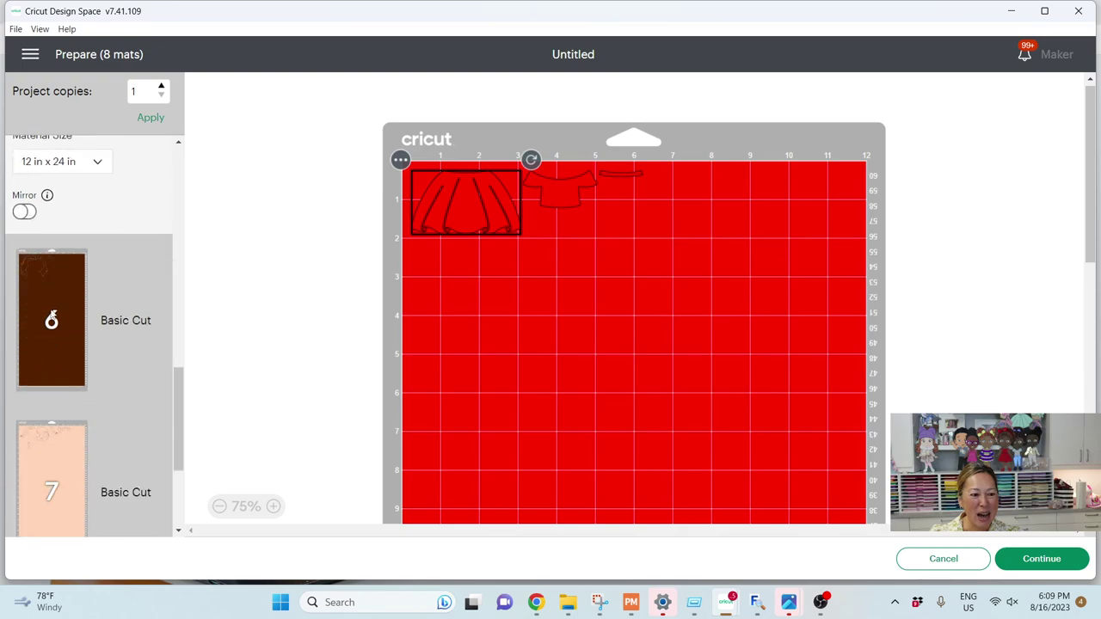
{"action": "left_click", "coordinate": [49, 310]}
{"action": "scroll", "coordinate": [52, 308], "scroll_direction": "down", "scroll_amount": 2}
{"action": "scroll", "coordinate": [52, 308], "scroll_direction": "down", "scroll_amount": 1}
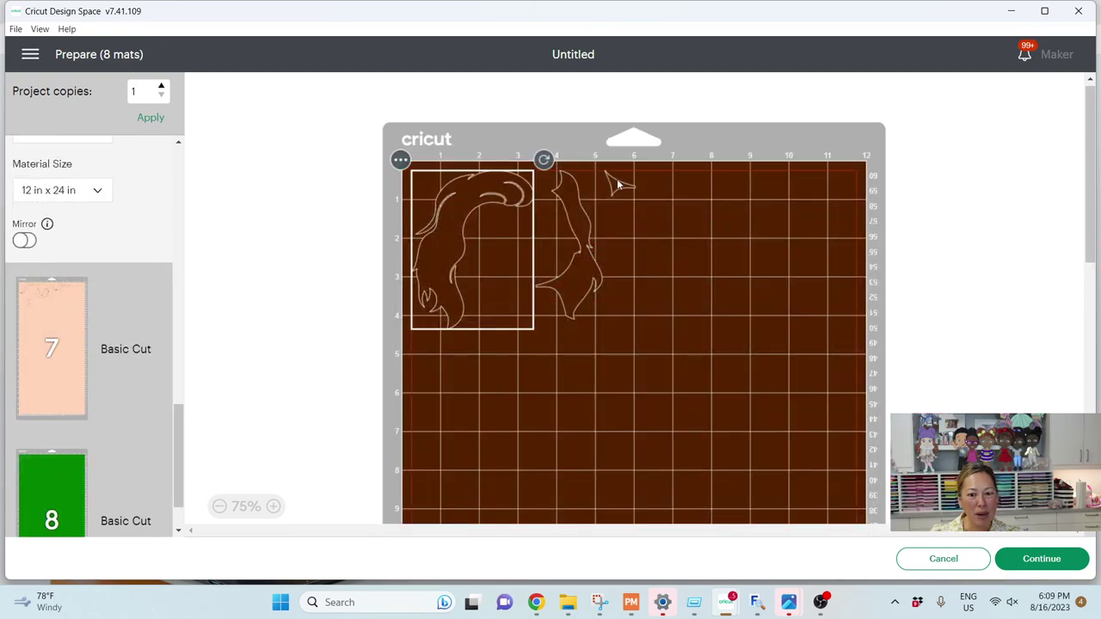
{"action": "left_click_drag", "start_coordinate": [618, 184], "coordinate": [489, 235]}
{"action": "left_click_drag", "start_coordinate": [576, 248], "coordinate": [527, 287]}
{"action": "left_click_drag", "start_coordinate": [488, 235], "coordinate": [460, 379]}
{"action": "left_click_drag", "start_coordinate": [534, 309], "coordinate": [508, 332]}
{"action": "left_click_drag", "start_coordinate": [471, 375], "coordinate": [494, 278]}
Step: On peach mat 7, shift the face, move and rotate the arm pieces about 40°, and place the ears
{"action": "left_click", "coordinate": [69, 345]}
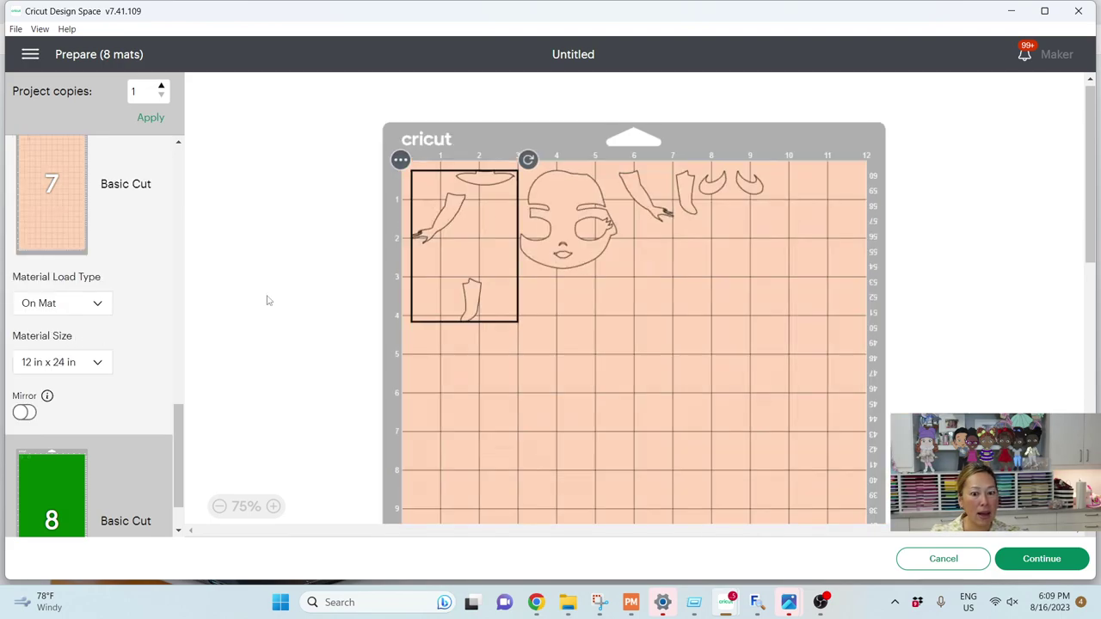
{"action": "left_click_drag", "start_coordinate": [545, 241], "coordinate": [509, 246]}
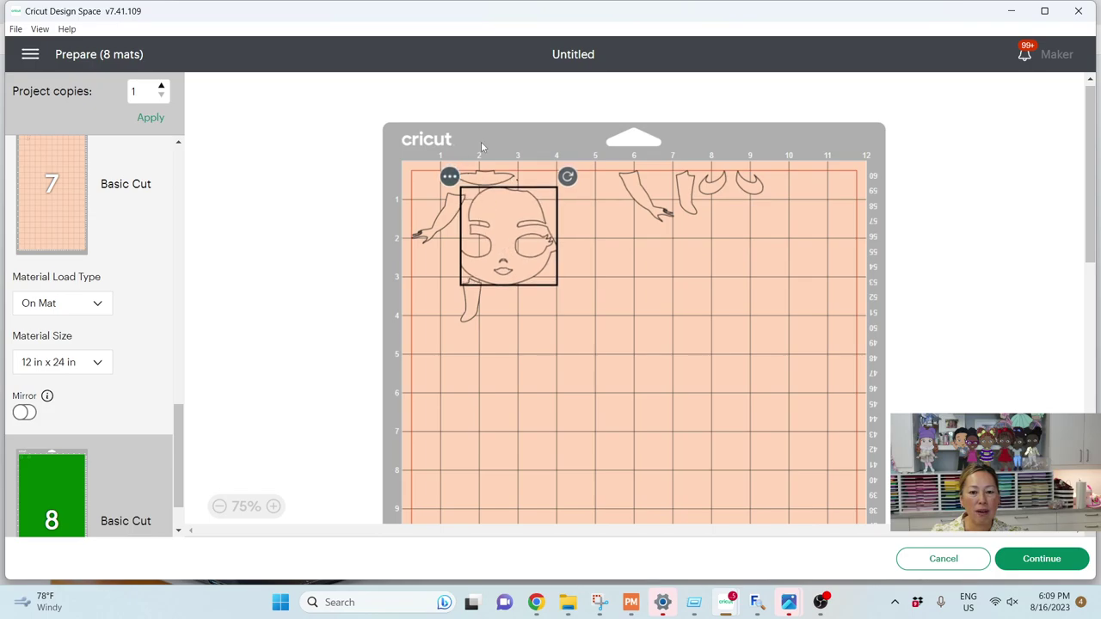
{"action": "left_click", "coordinate": [625, 217]}
{"action": "left_click_drag", "start_coordinate": [625, 217], "coordinate": [420, 307]}
{"action": "left_click_drag", "start_coordinate": [476, 250], "coordinate": [490, 280]}
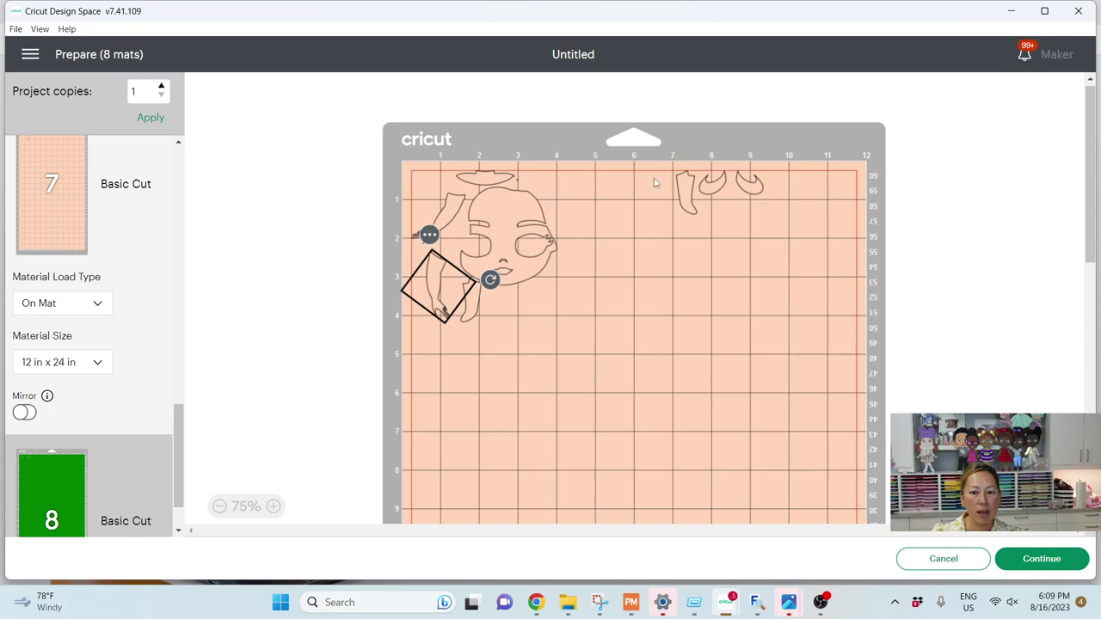
{"action": "left_click_drag", "start_coordinate": [686, 191], "coordinate": [387, 168]}
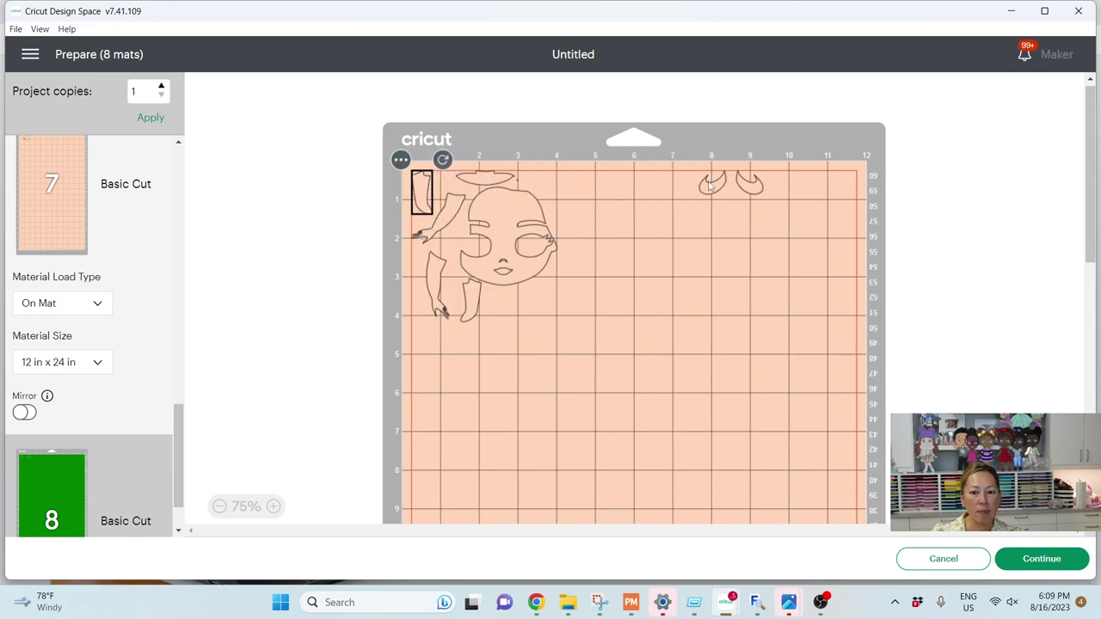
{"action": "left_click_drag", "start_coordinate": [712, 184], "coordinate": [535, 185]}
{"action": "left_click_drag", "start_coordinate": [528, 226], "coordinate": [523, 228]}
{"action": "left_click", "coordinate": [479, 302]}
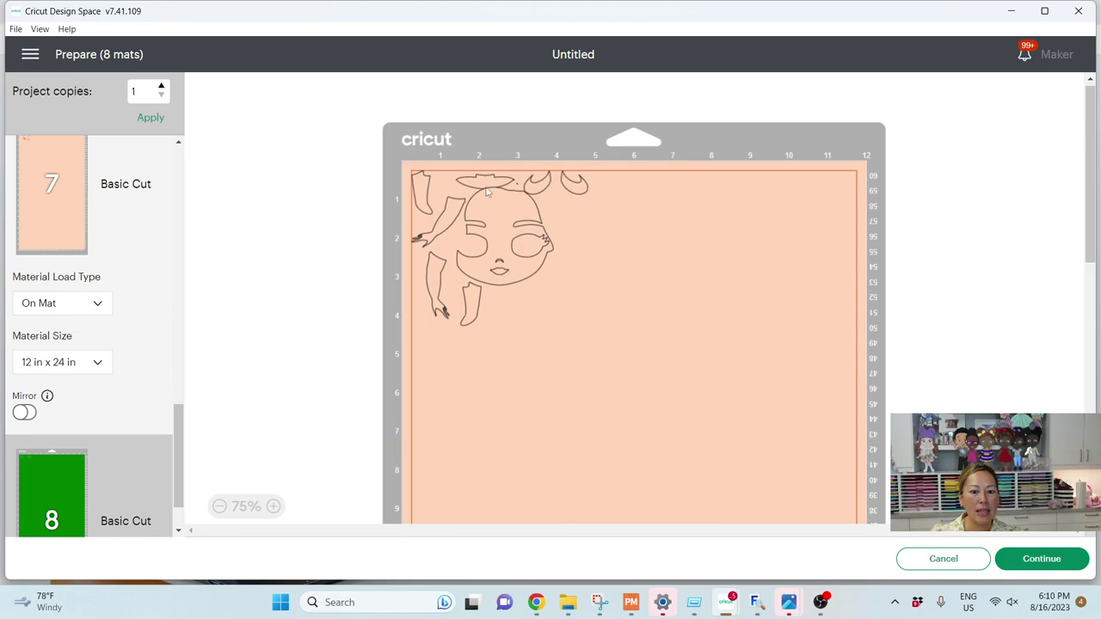
Step: Preview green mat 8 with its two small round pieces
{"action": "left_click", "coordinate": [50, 493]}
{"action": "scroll", "coordinate": [68, 318], "scroll_direction": "down", "scroll_amount": 1}
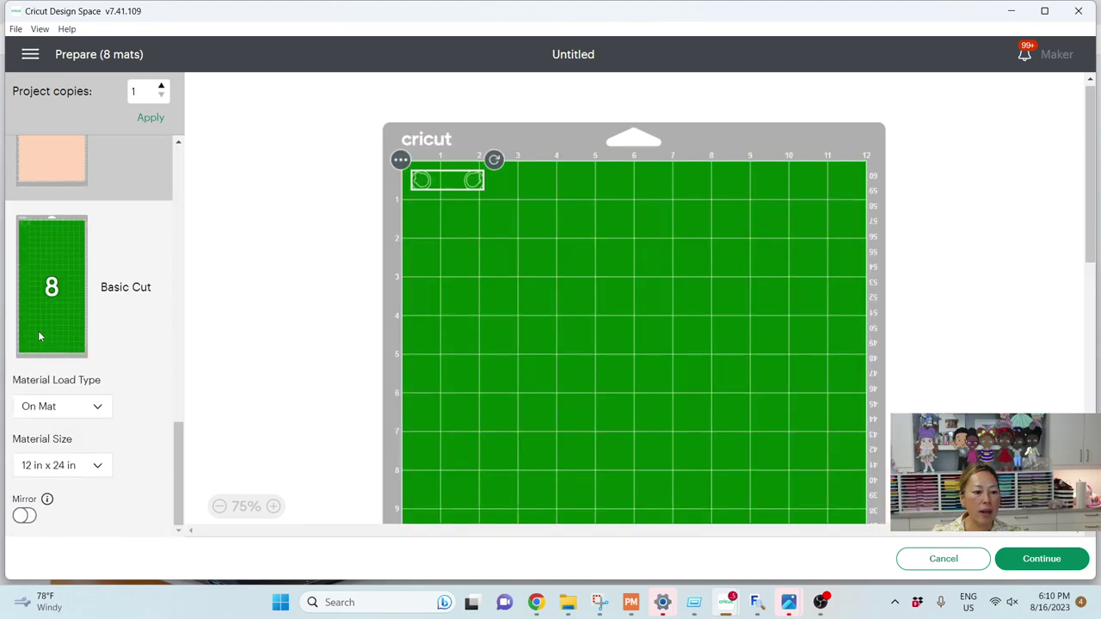
{"action": "scroll", "coordinate": [48, 360], "scroll_direction": "up", "scroll_amount": 10}
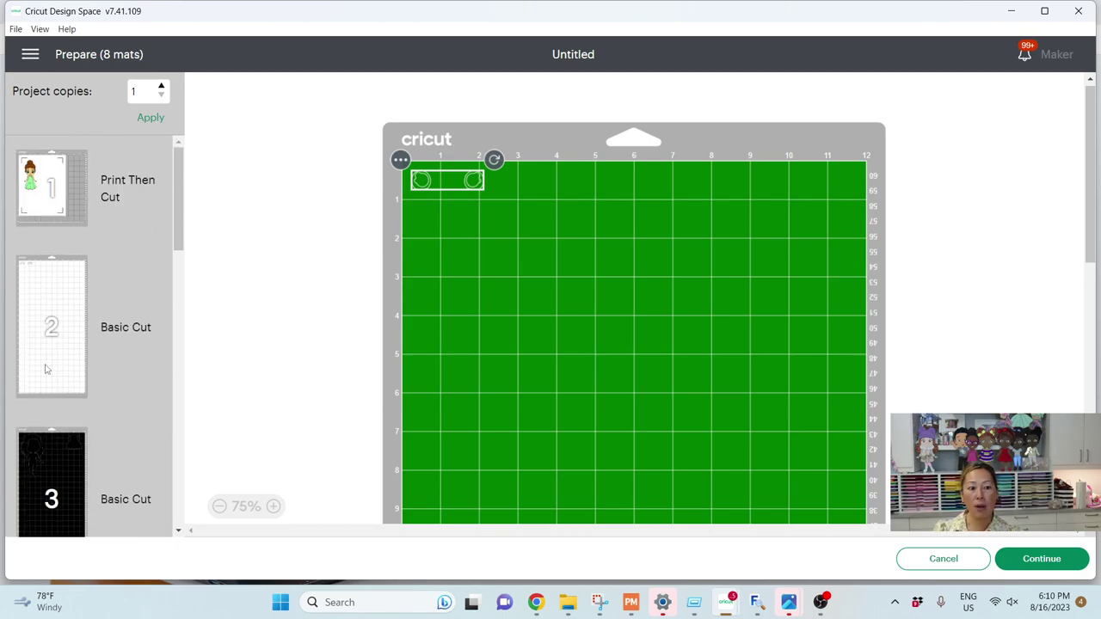
Step: Cancel the Prepare screen to return to the canvas with the flattened doll
{"action": "left_click", "coordinate": [943, 559]}
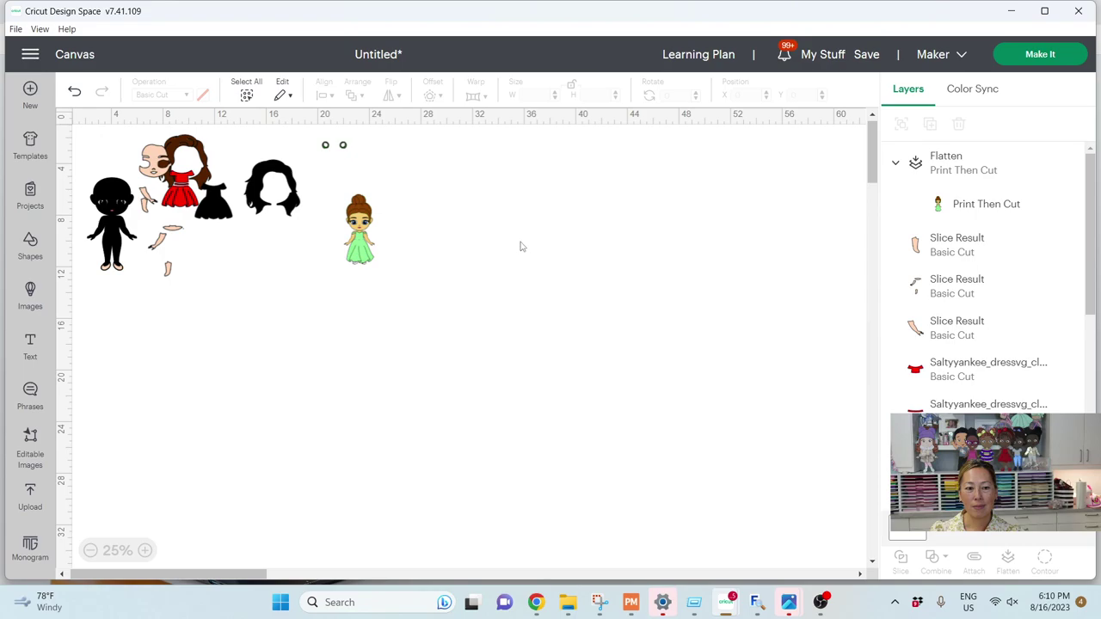